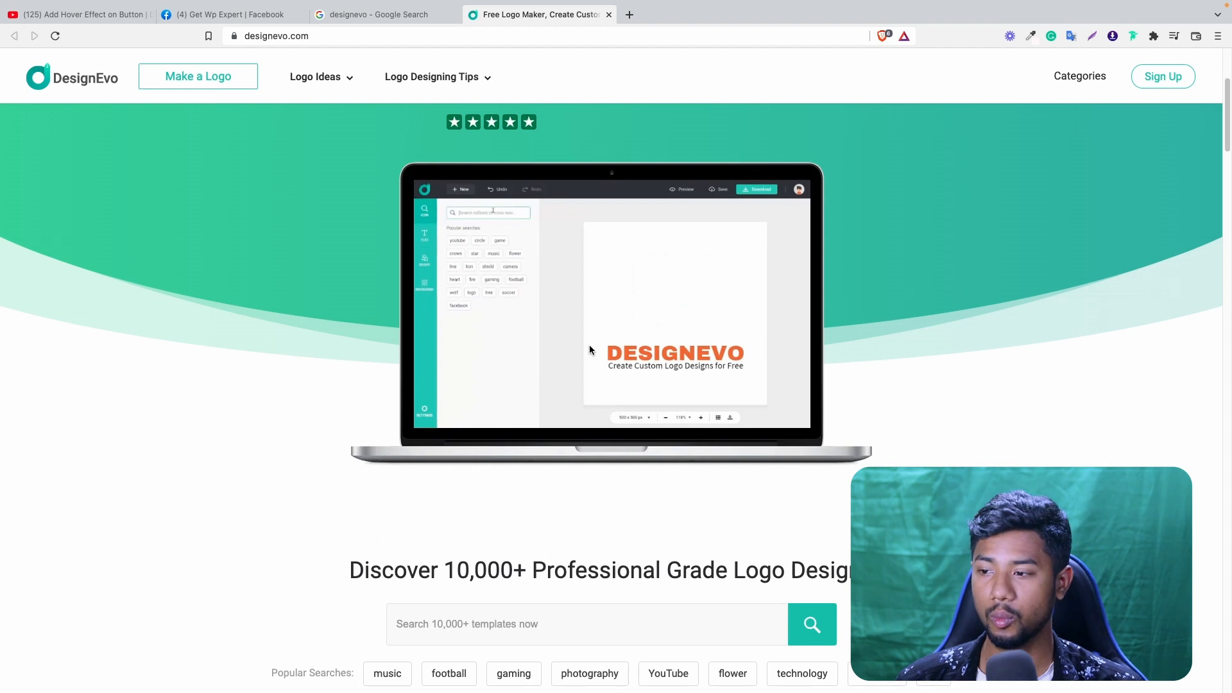
- Browse the DesignEvo homepage, examining its sample logo categories and the kinds of logos it can create
scroll(664, 333, "down", 8)
scroll(256, 180, "up", 1)
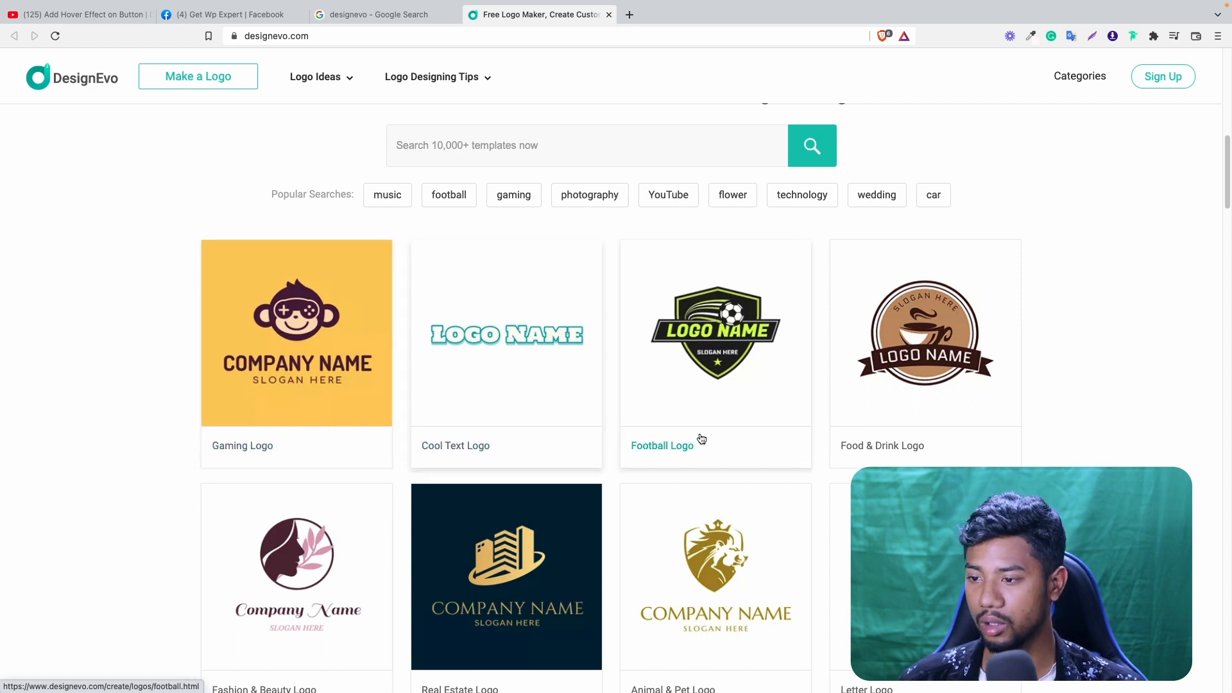
scroll(767, 443, "down", 9)
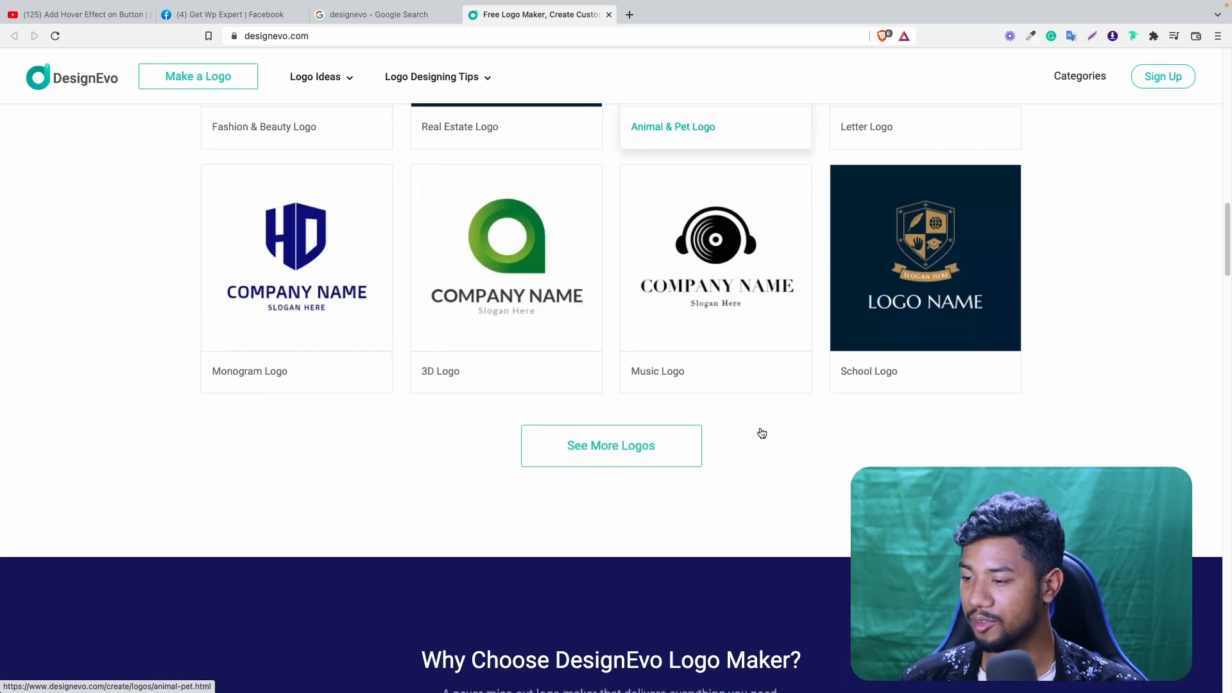
scroll(760, 434, "up", 7)
scroll(723, 434, "down", 6)
scroll(723, 434, "up", 10)
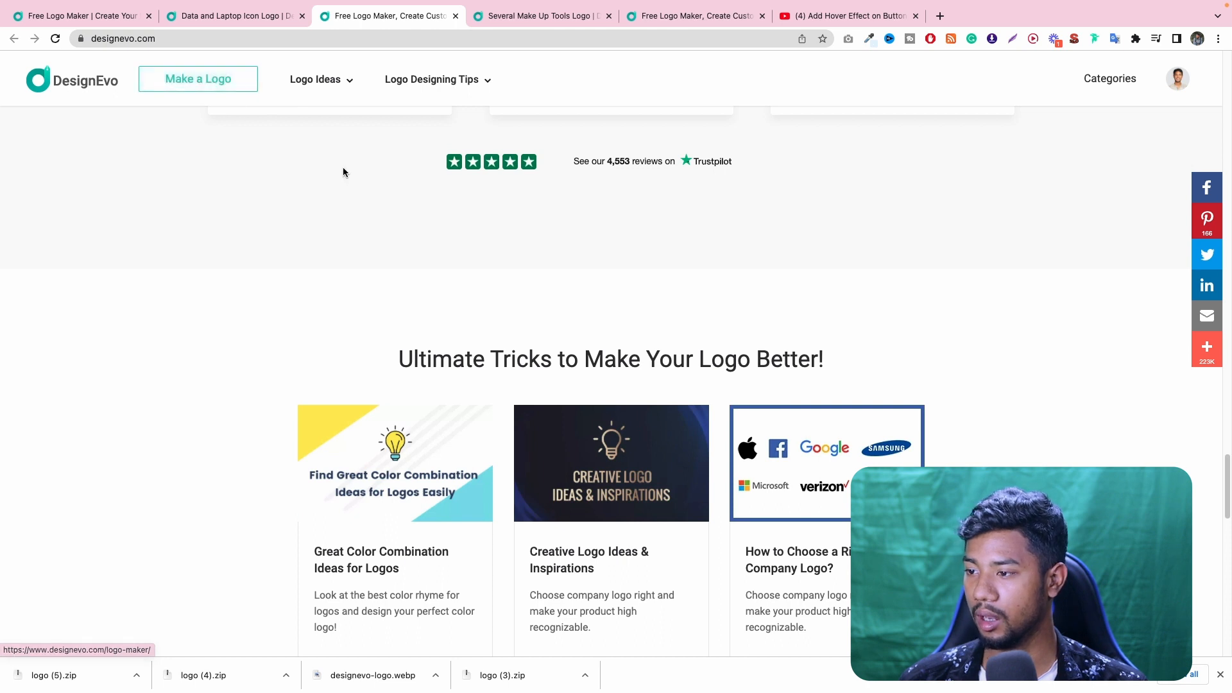
scroll(343, 172, "up", 15)
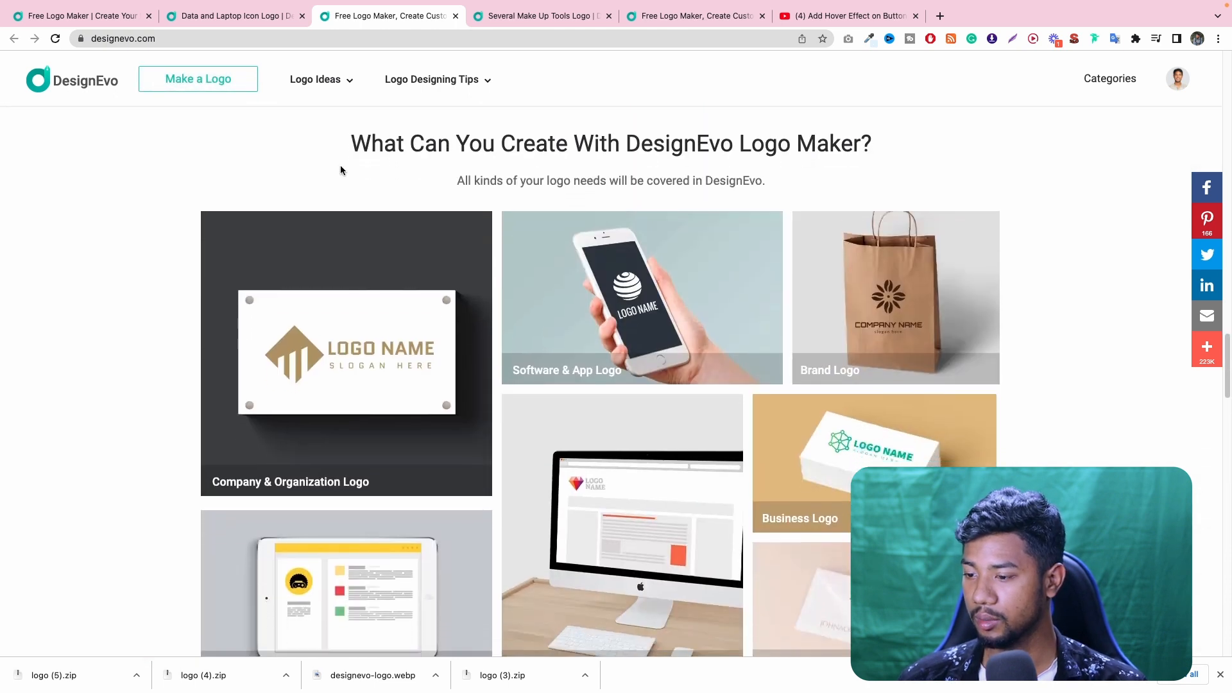
scroll(340, 169, "down", 8)
scroll(527, 184, "up", 15)
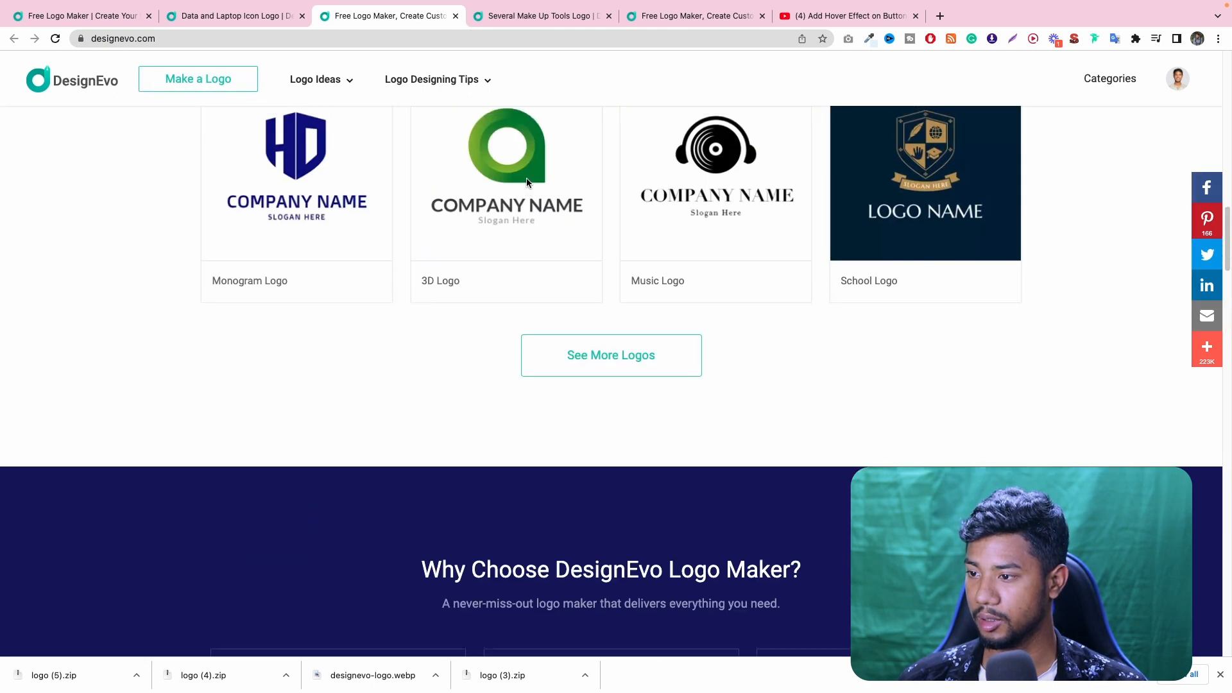
scroll(526, 179, "up", 15)
scroll(508, 399, "down", 3)
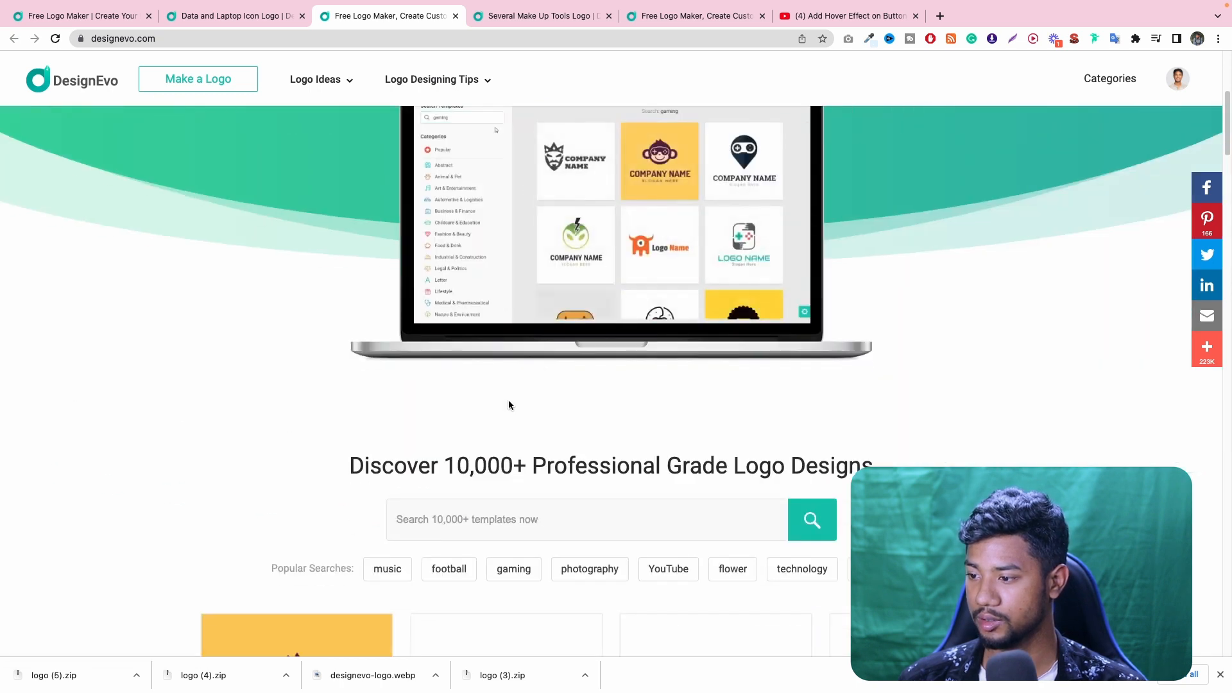
- Open the logo maker's template gallery from the homepage
left_click(493, 536)
left_click(533, 440)
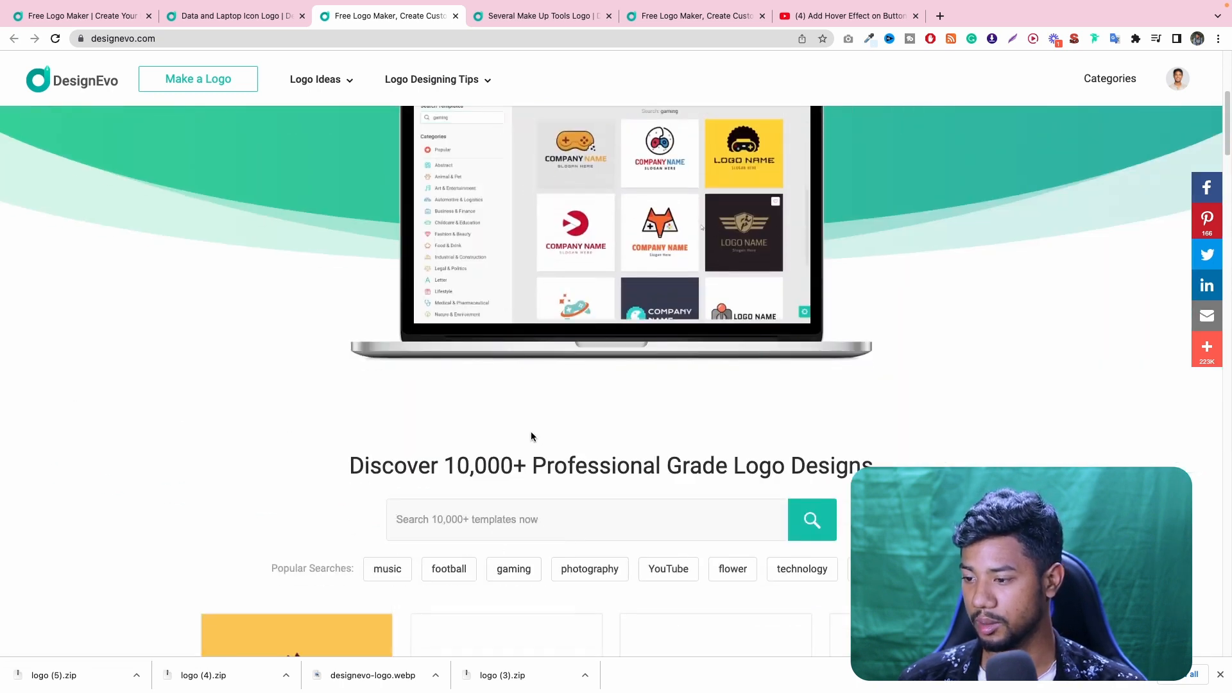
scroll(531, 436, "up", 5)
left_click(582, 314)
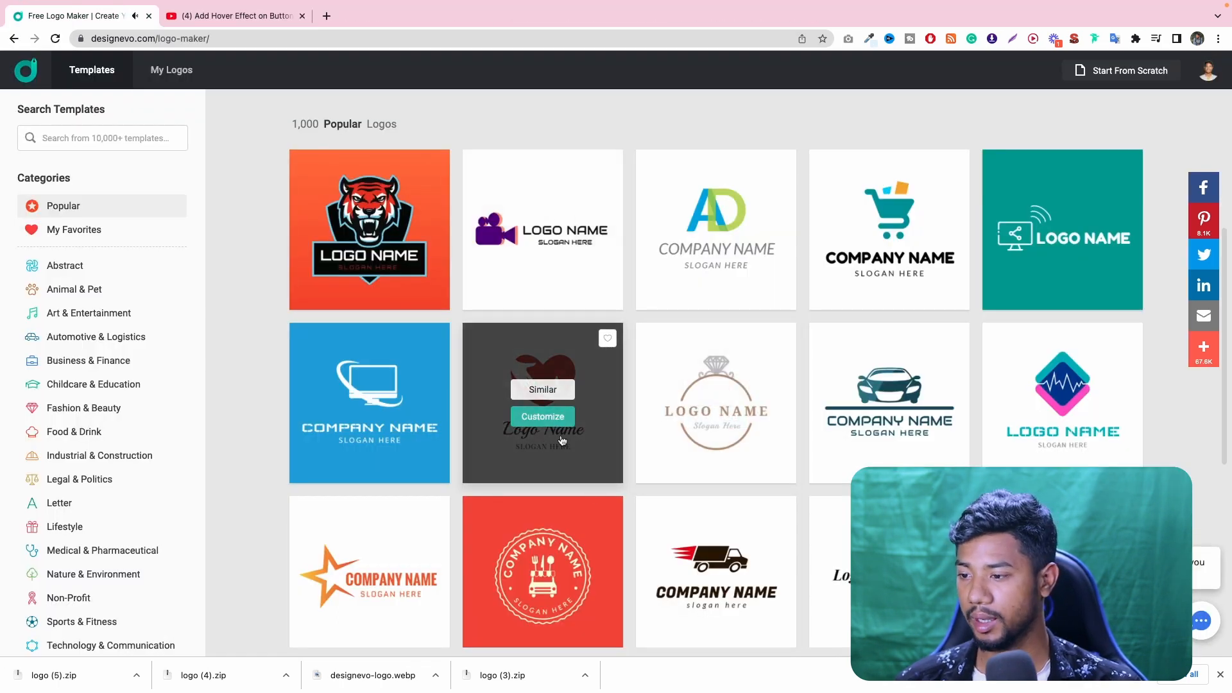
- View the logos and keywords similar to the hands-and-red-heart template, and return to the popular templates
left_click(551, 395)
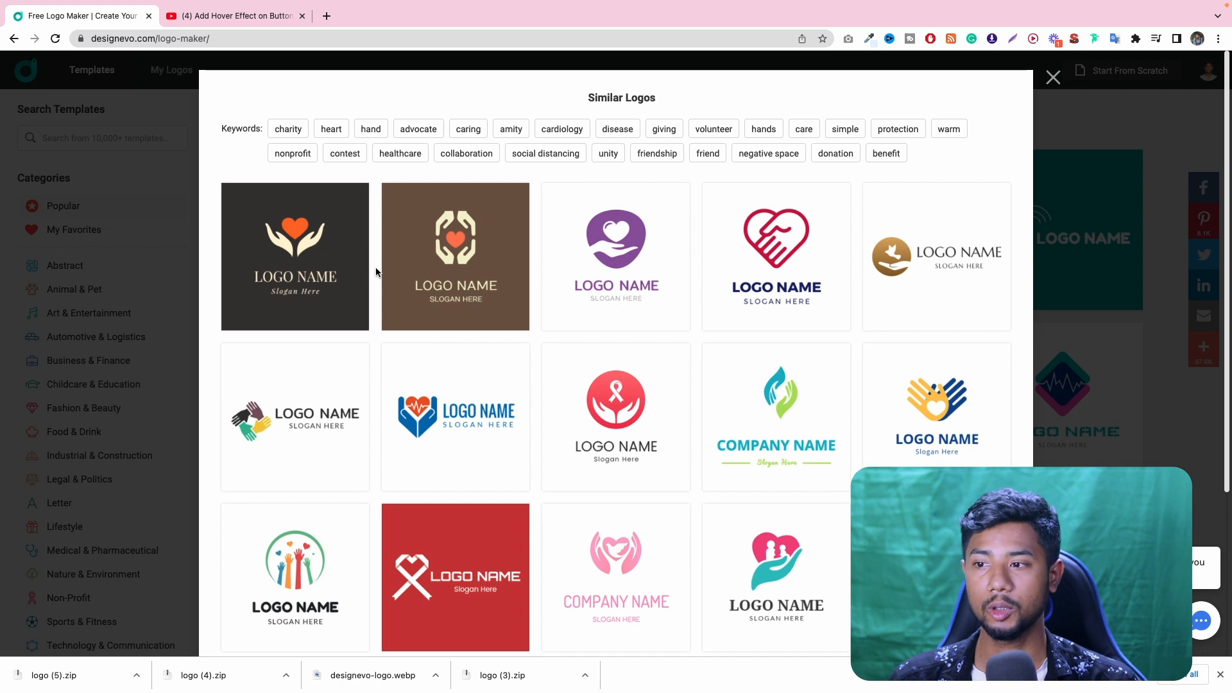
scroll(759, 335, "down", 3)
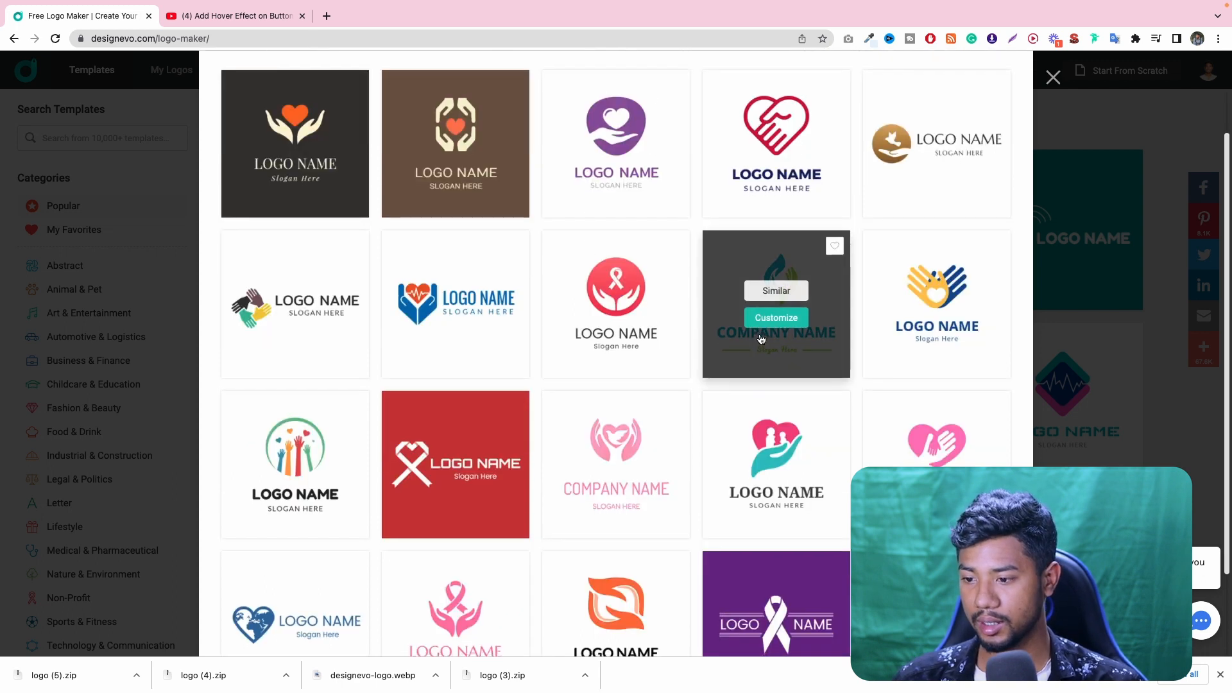
scroll(759, 334, "up", 3)
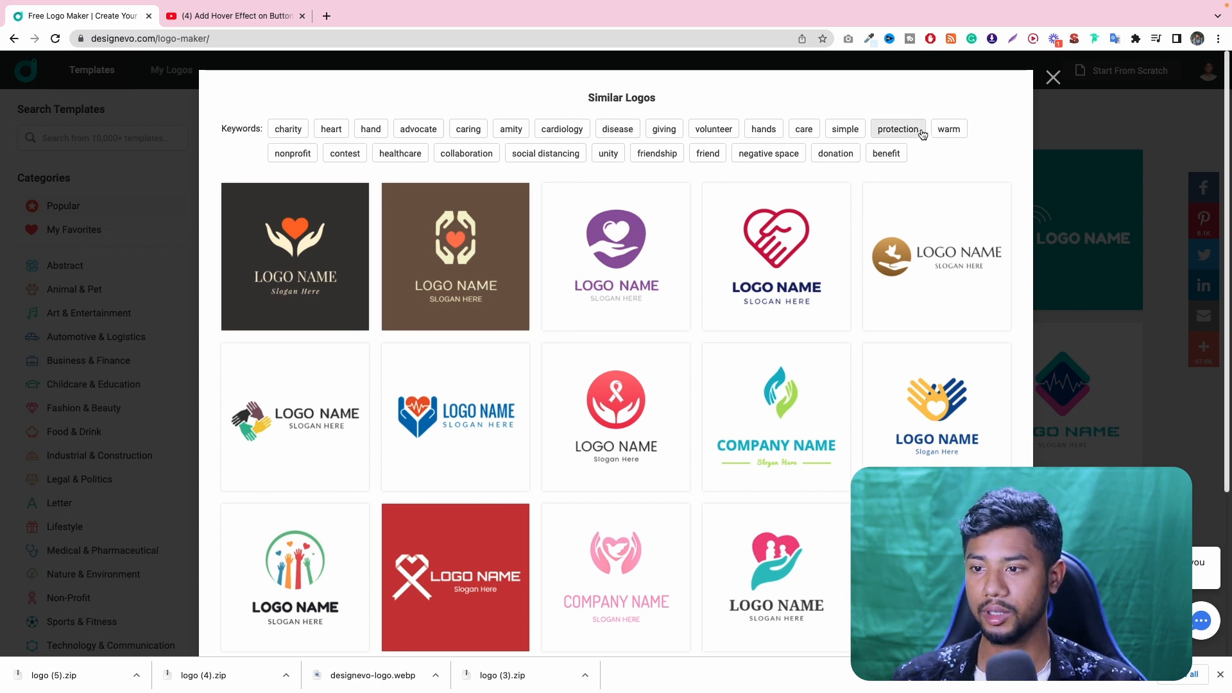
left_click(1053, 77)
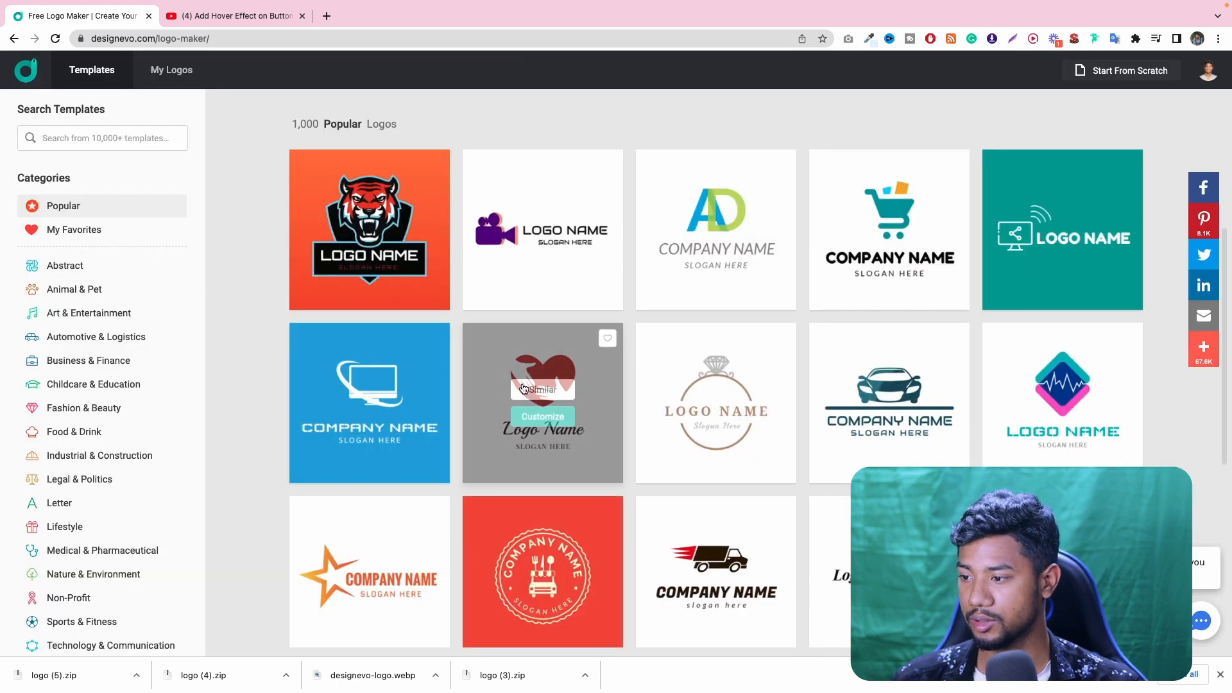
- Open the hands-and-red-heart template for customizing and recolor its heart icon with the dark brown document color
left_click(555, 419)
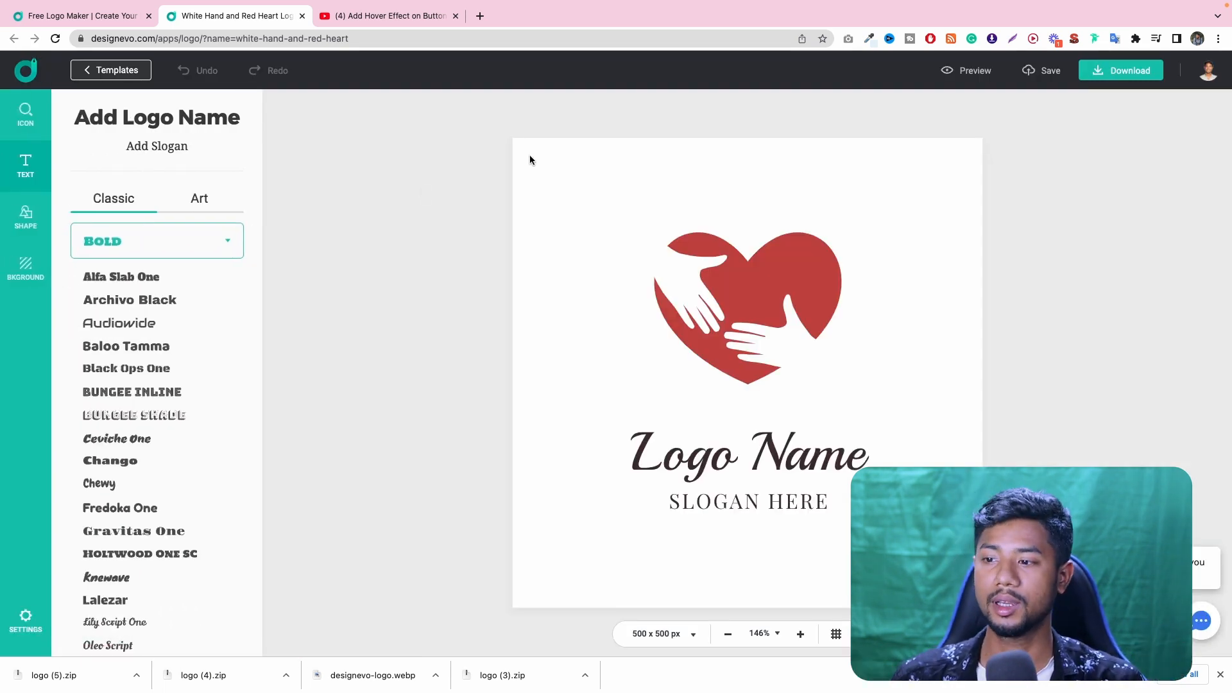
left_click(775, 274)
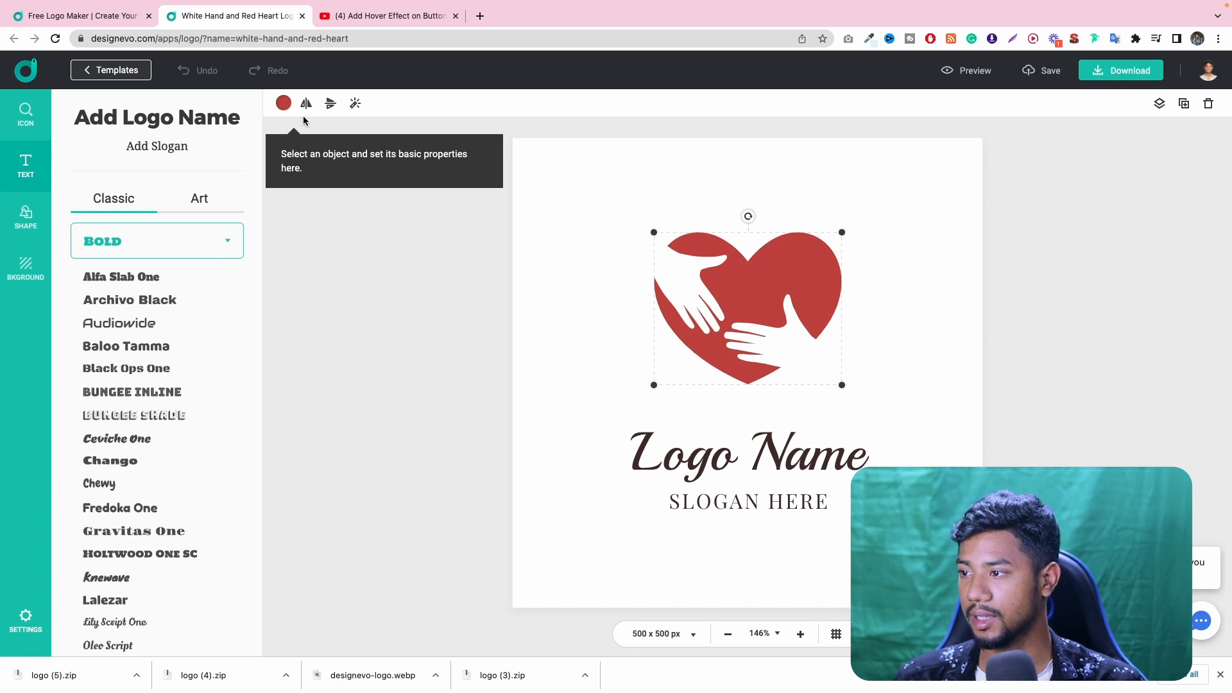
left_click(283, 103)
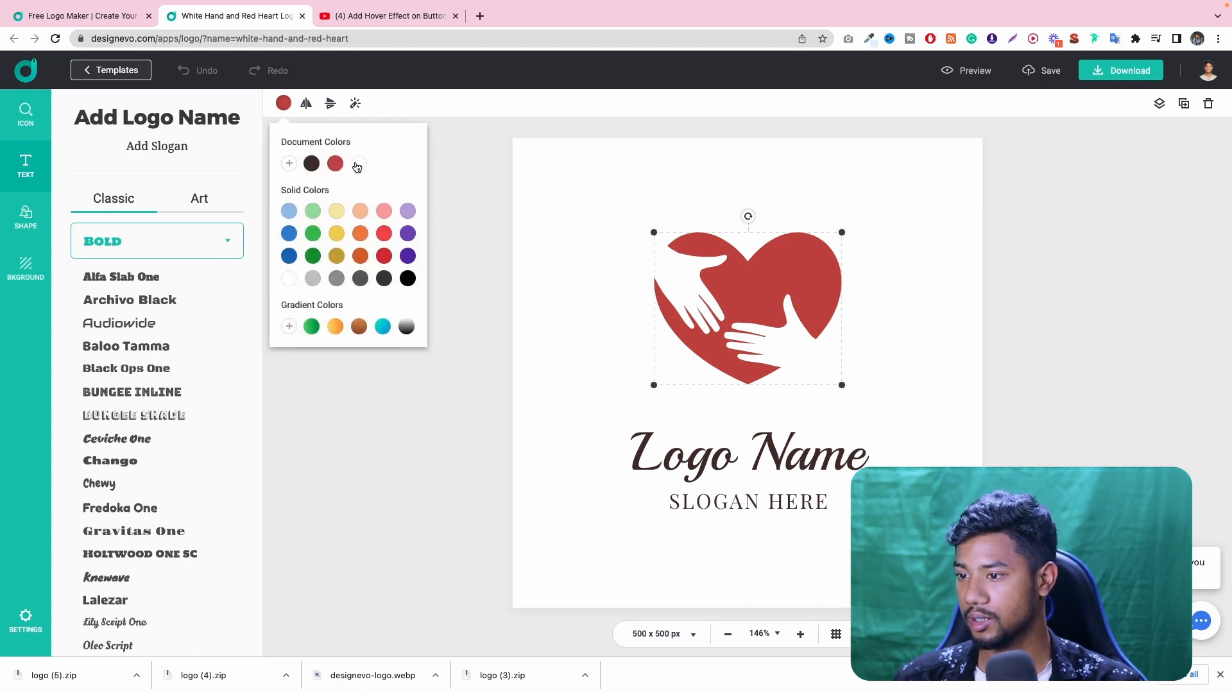
left_click(357, 164)
left_click(334, 166)
left_click(313, 168)
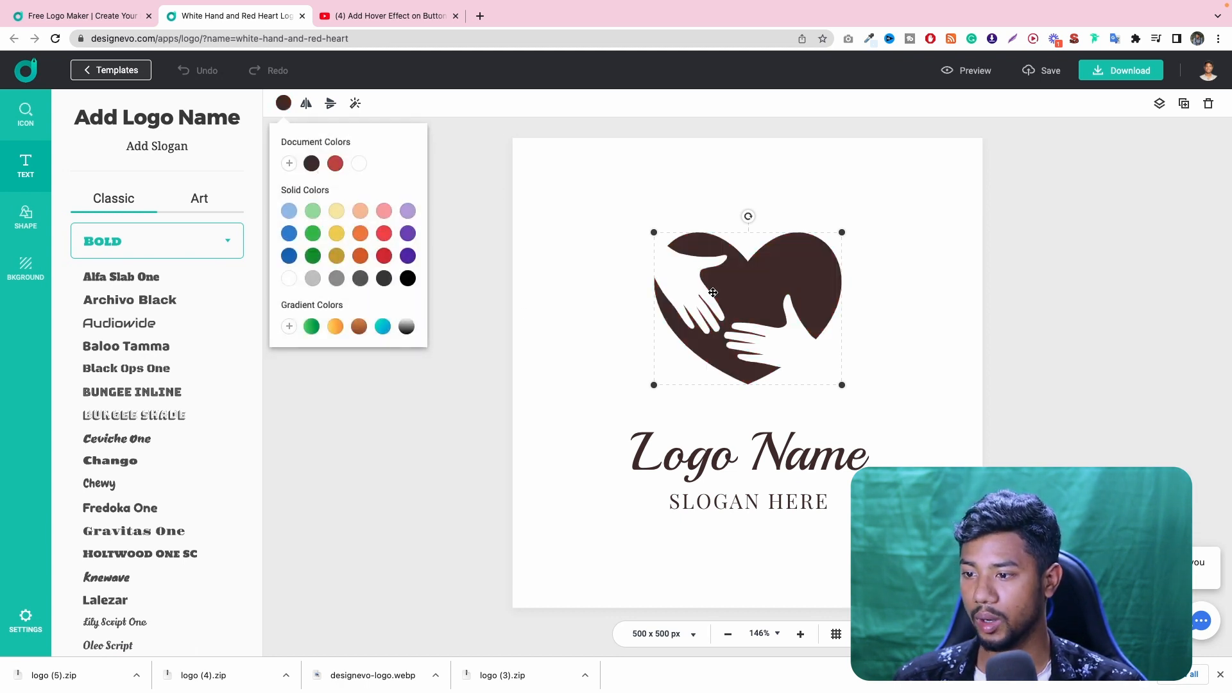
left_click(1025, 254)
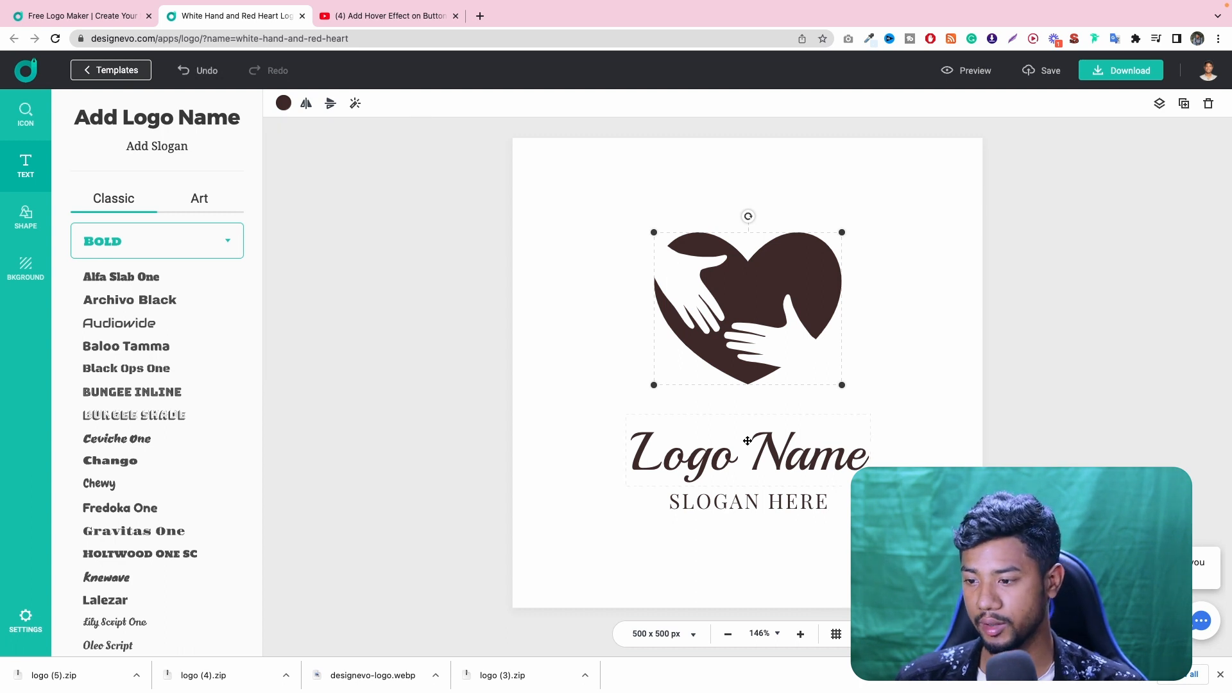
- Nudge the logo name slightly upward and change its text to "Expert Azi"
left_click_drag(742, 454, 743, 449)
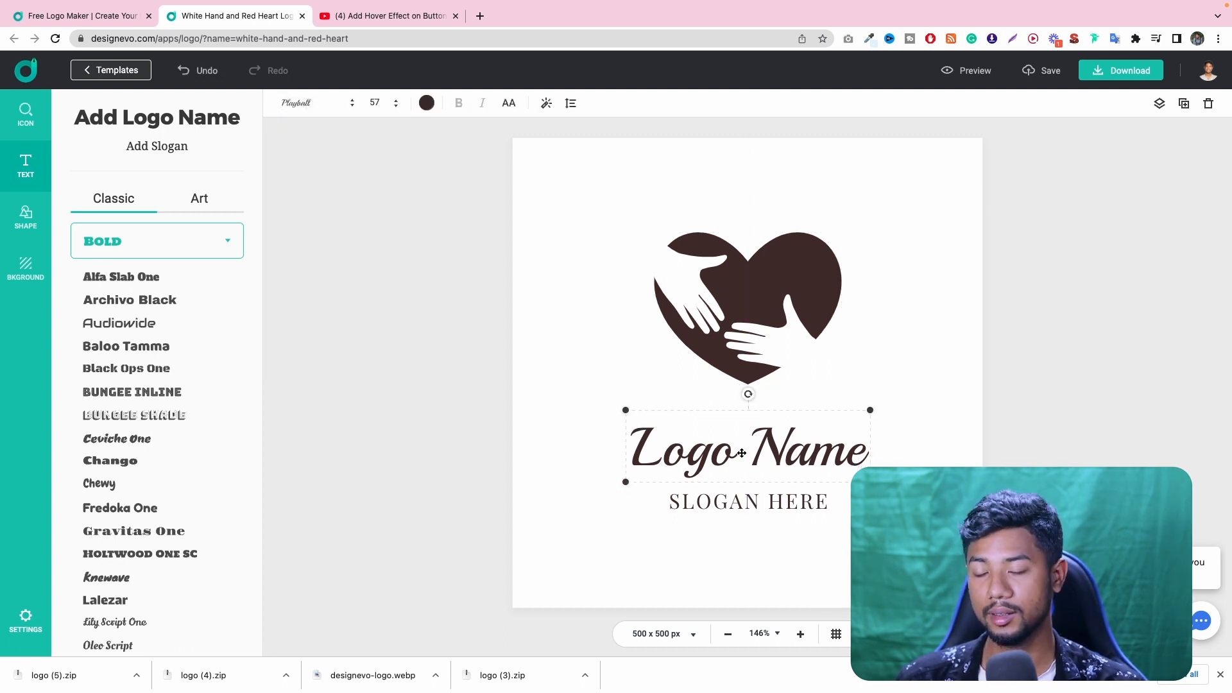
double_click(742, 451)
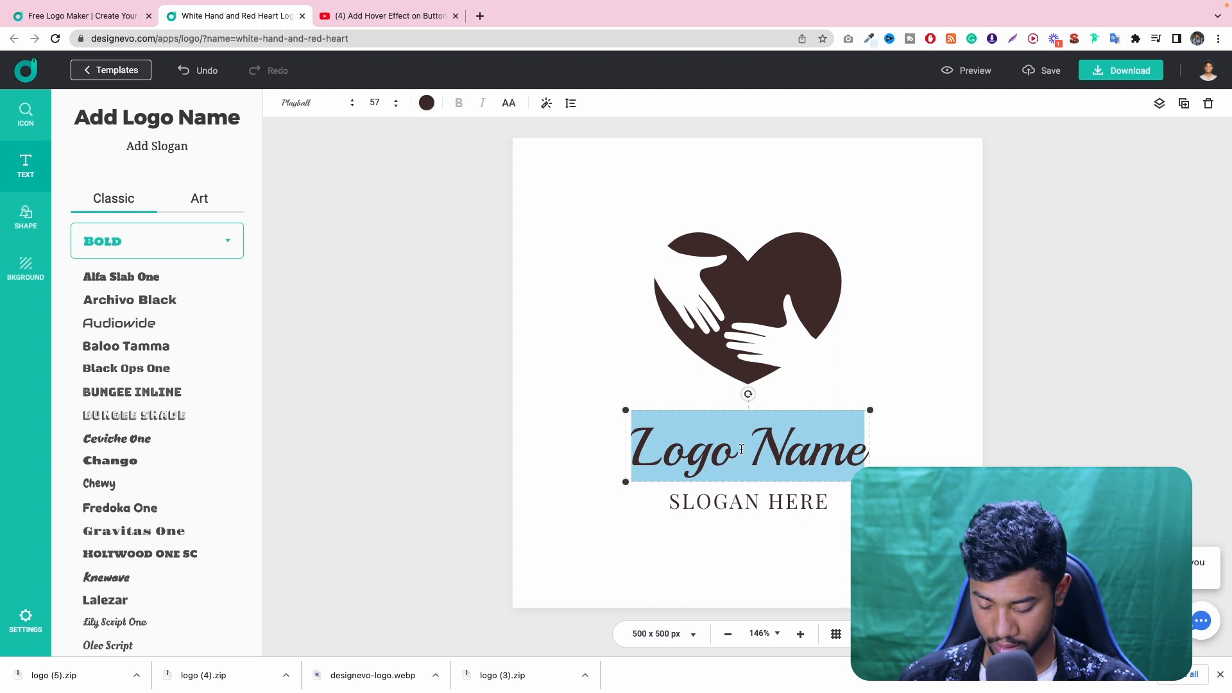
type("Expert A")
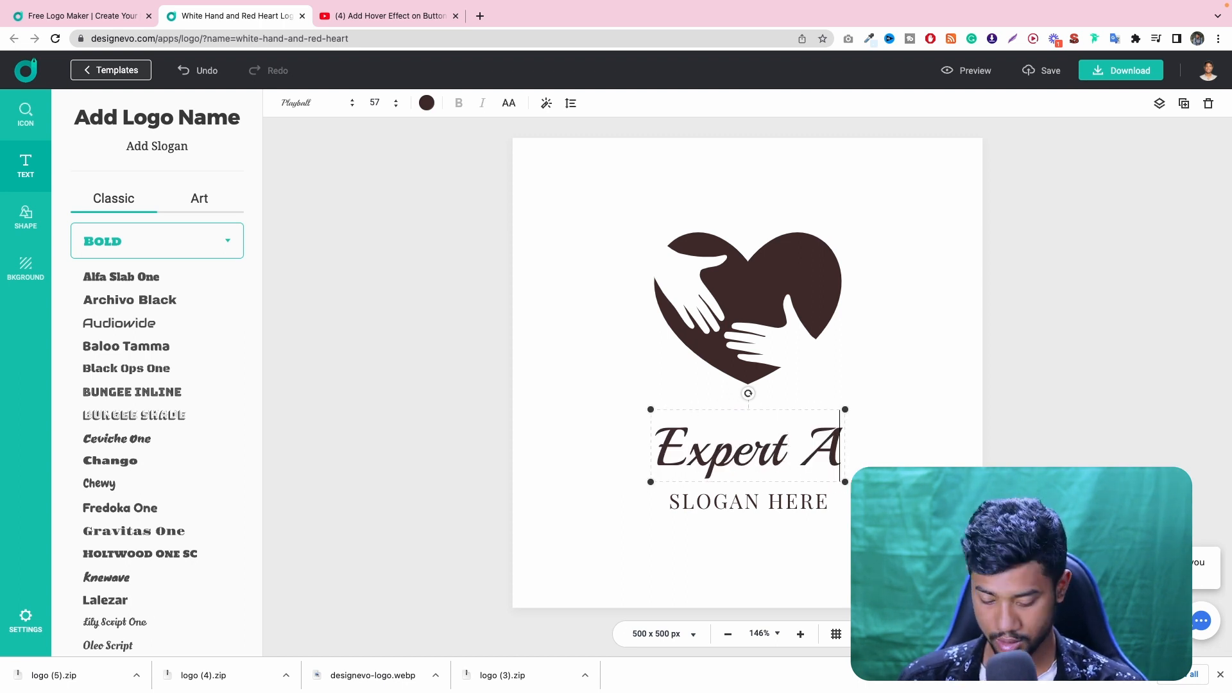
type("zi")
- Replace the slogan placeholder below the logo name with "Easy Logo Maker"
left_click(754, 499)
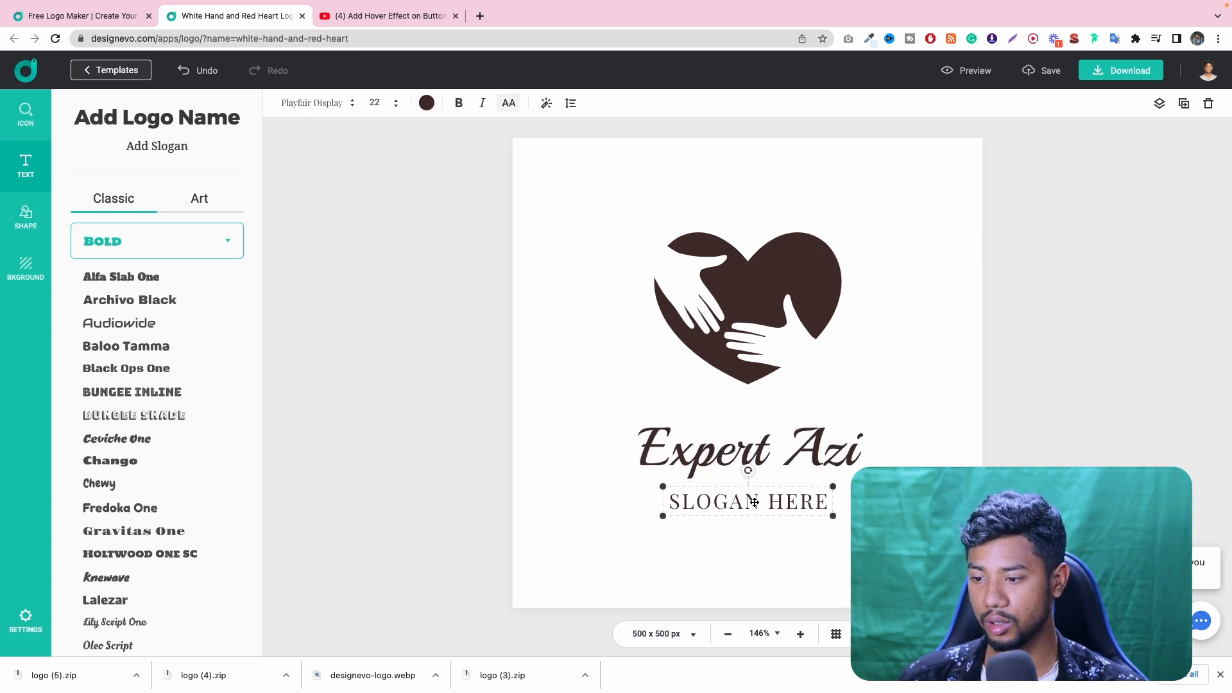
double_click(754, 501)
type("FDJHDFJKHDFF")
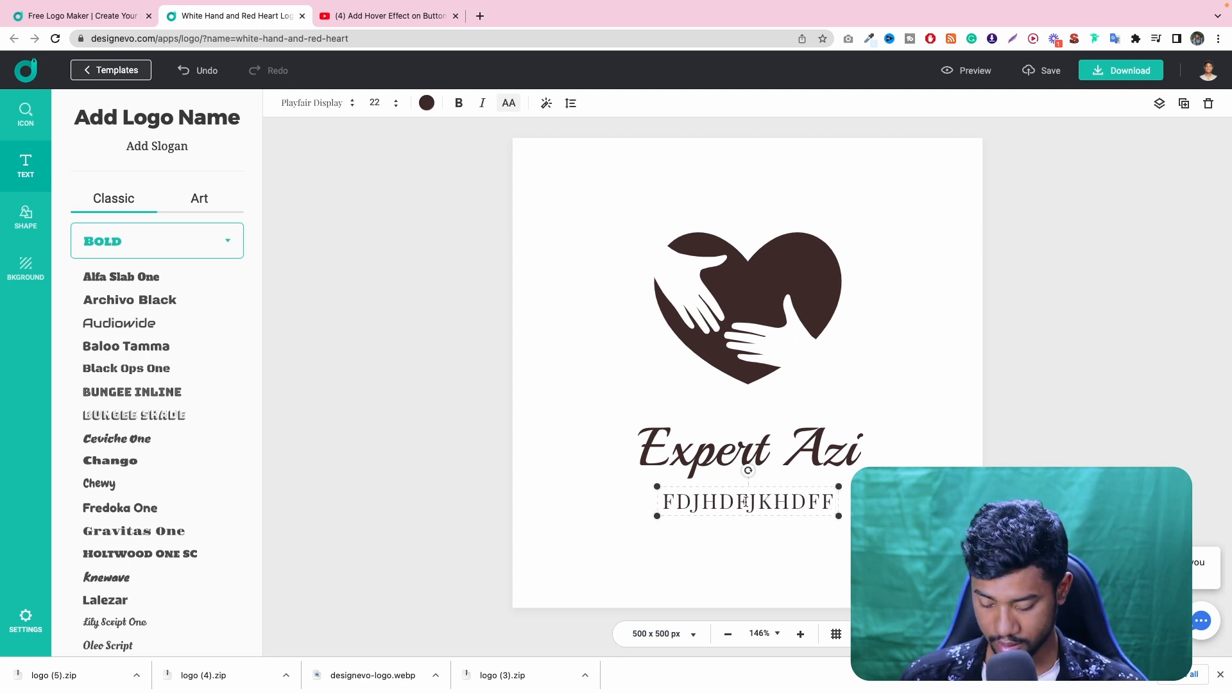
key("super+s")
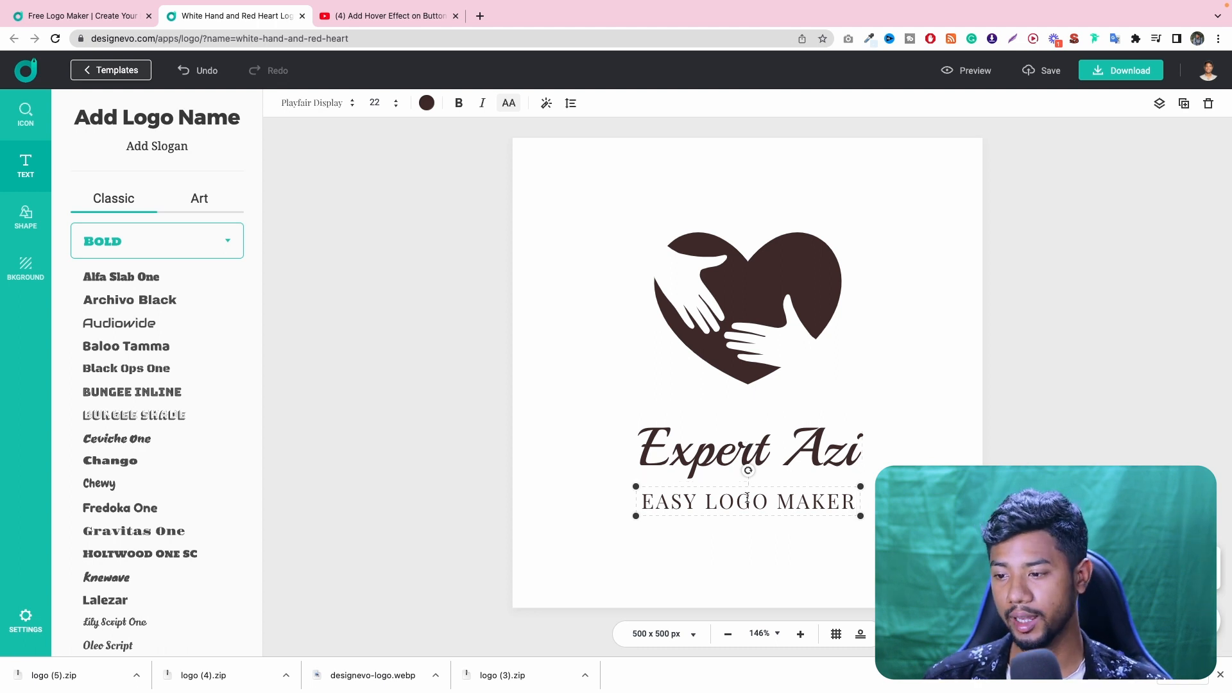
- Try the custom red DC4039 on the slogan text and restore its dark brown color
left_click(326, 104)
left_click(377, 103)
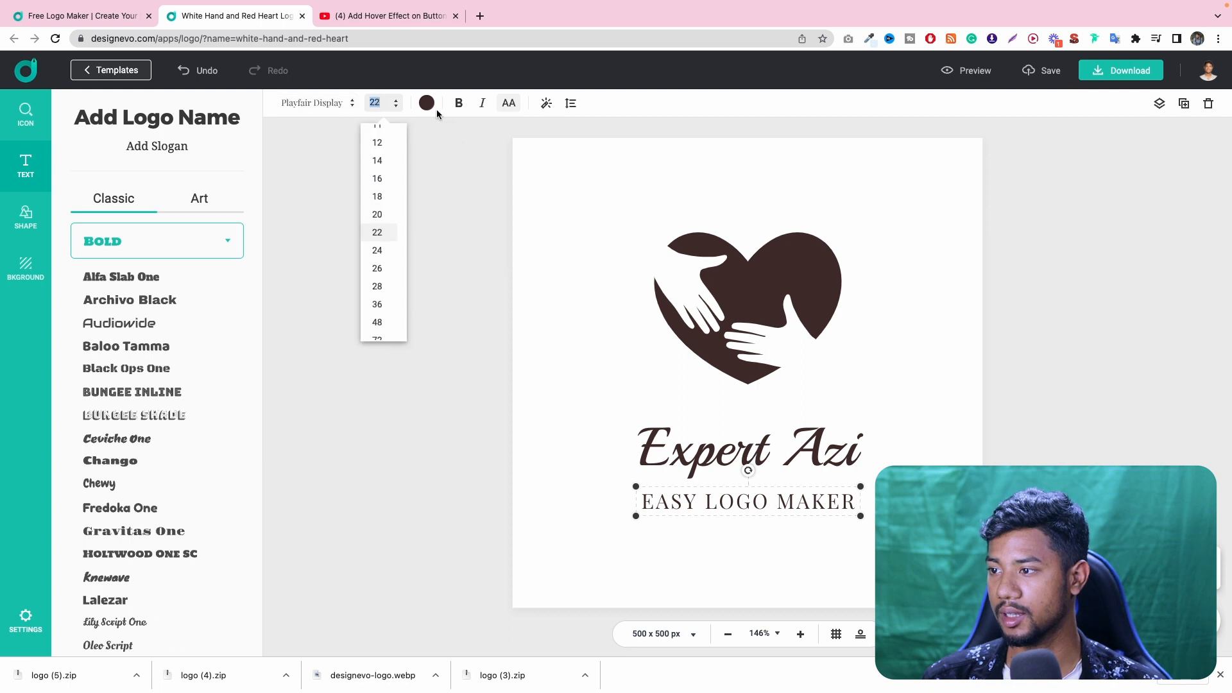
left_click(428, 106)
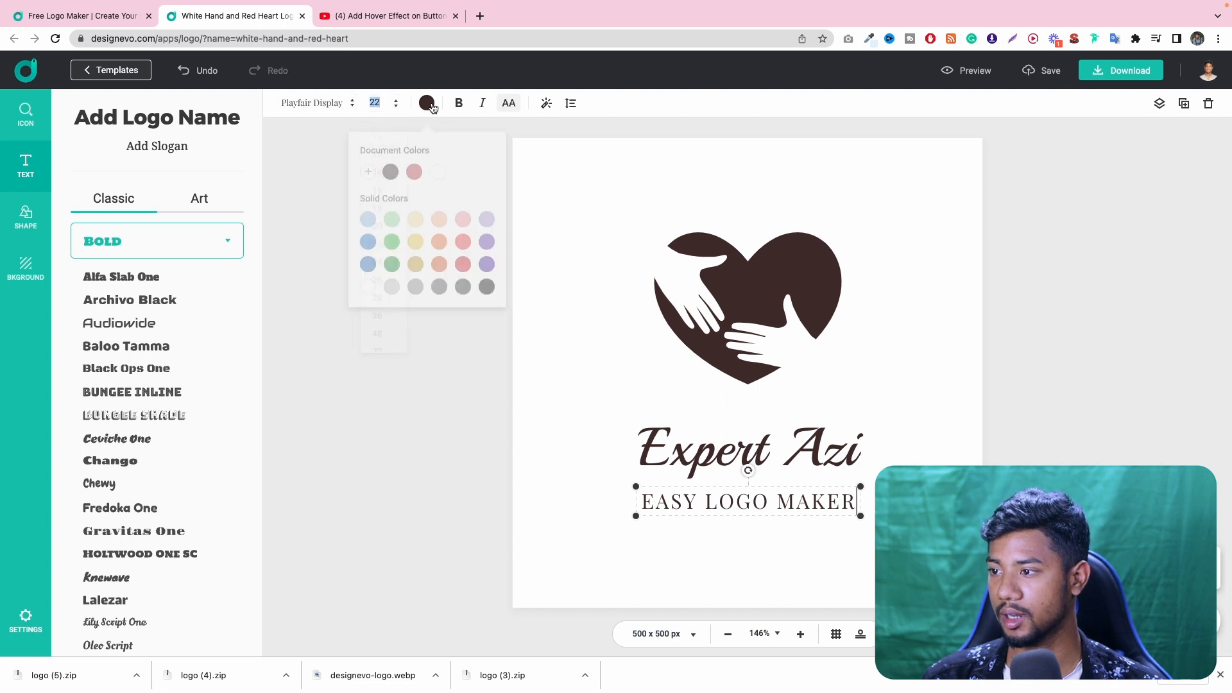
left_click(368, 164)
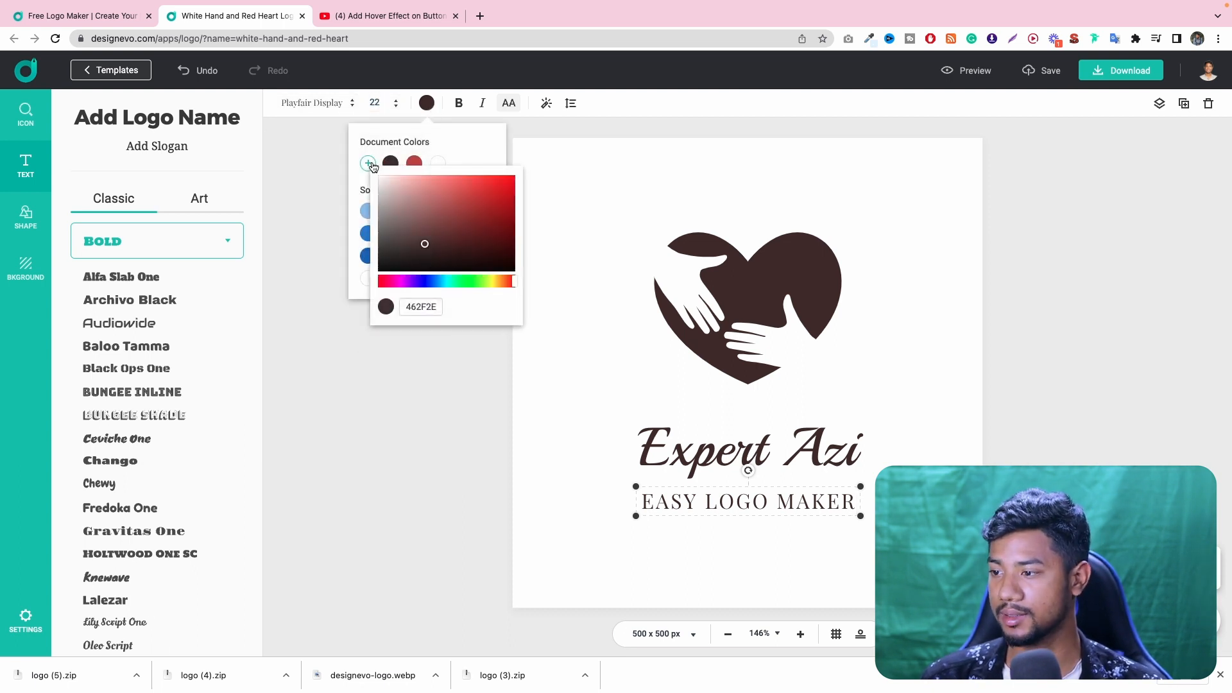
left_click(418, 305)
left_click_drag(457, 235, 479, 188)
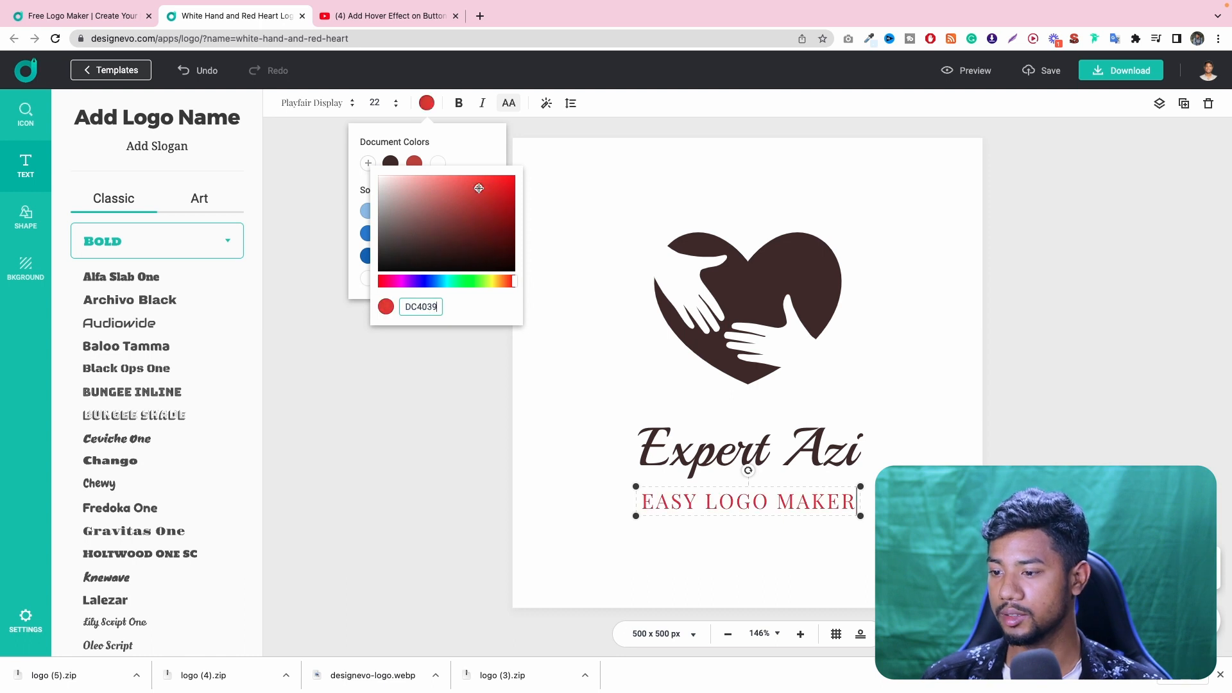
left_click(392, 163)
left_click(411, 162)
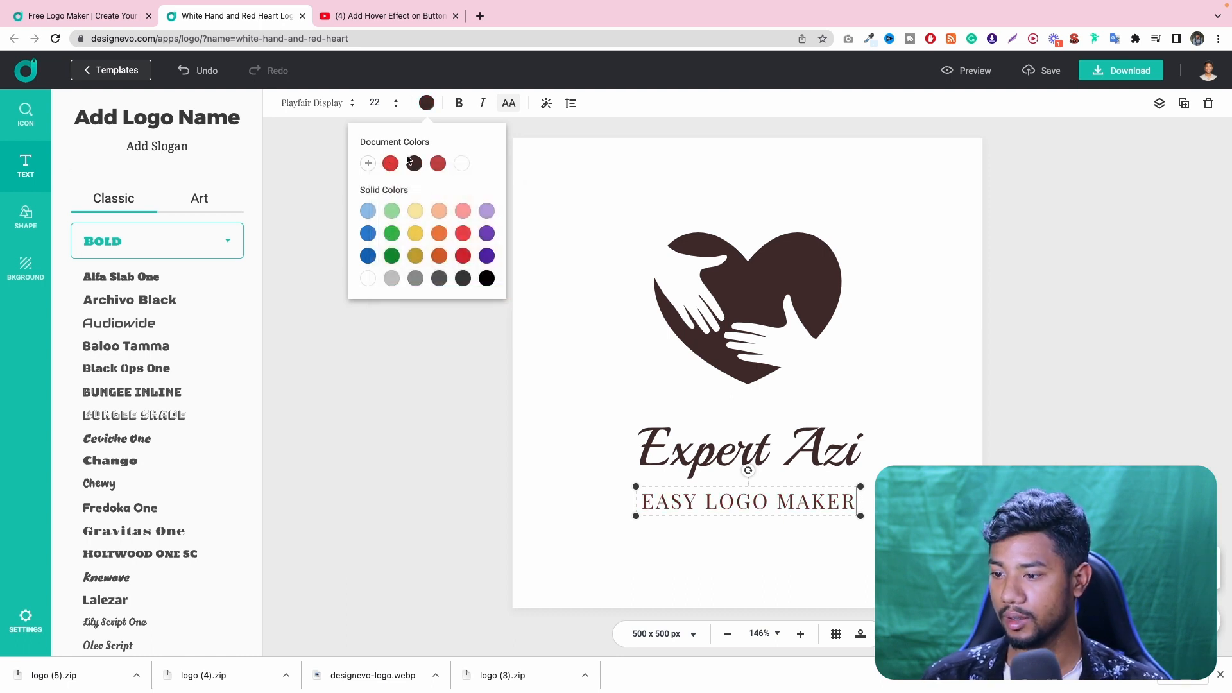
- Try bold on the slogan text and turn off its uppercase formatting
left_click(460, 105)
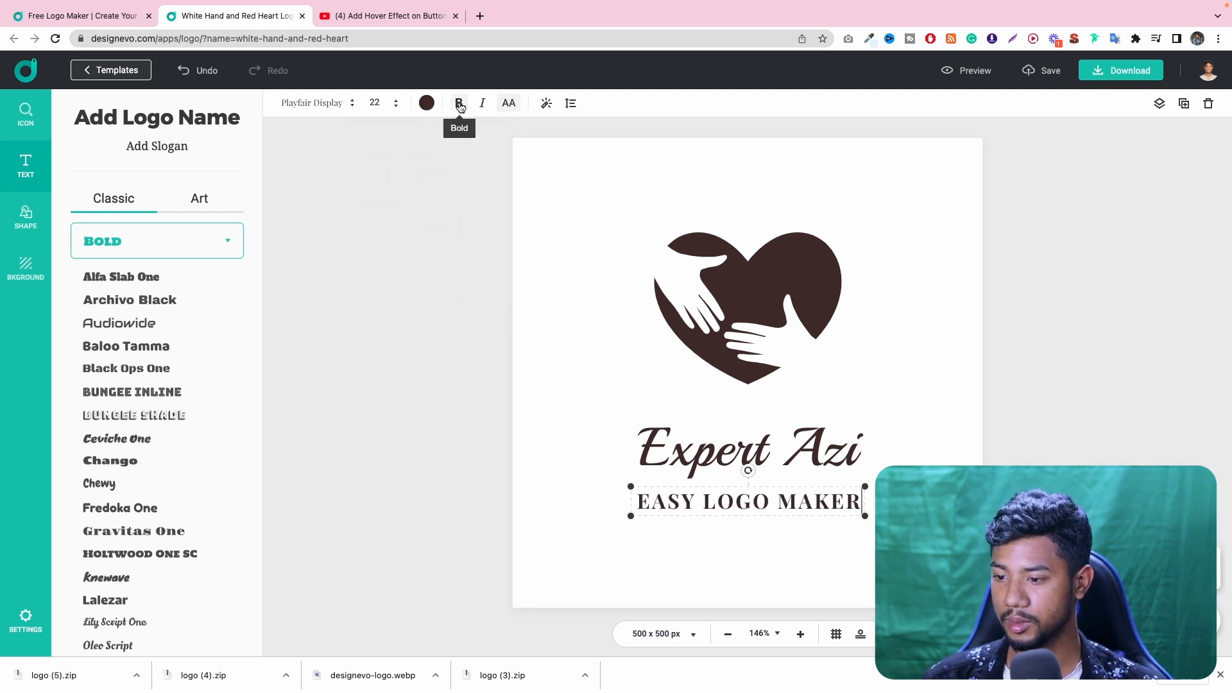
left_click(512, 105)
left_click(512, 106)
left_click(512, 105)
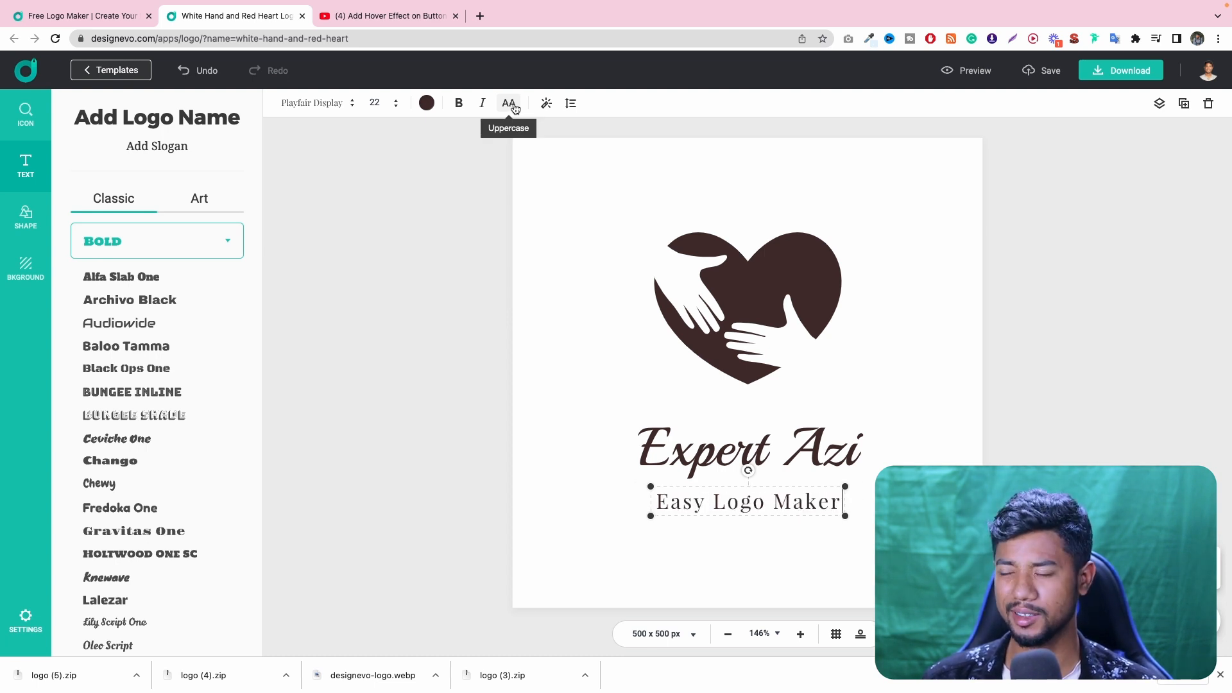
left_click(512, 106)
left_click(512, 106)
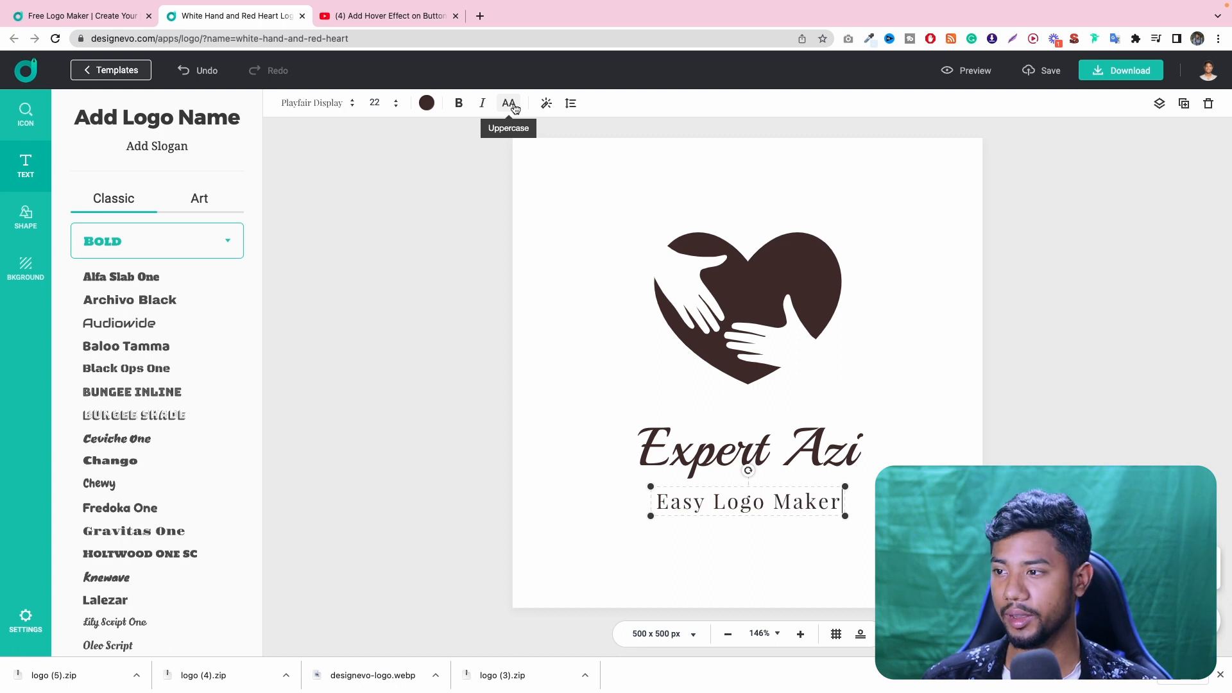
- Try an outline and a shadow/glow effect on the slogan text, turning each one off again
left_click(545, 104)
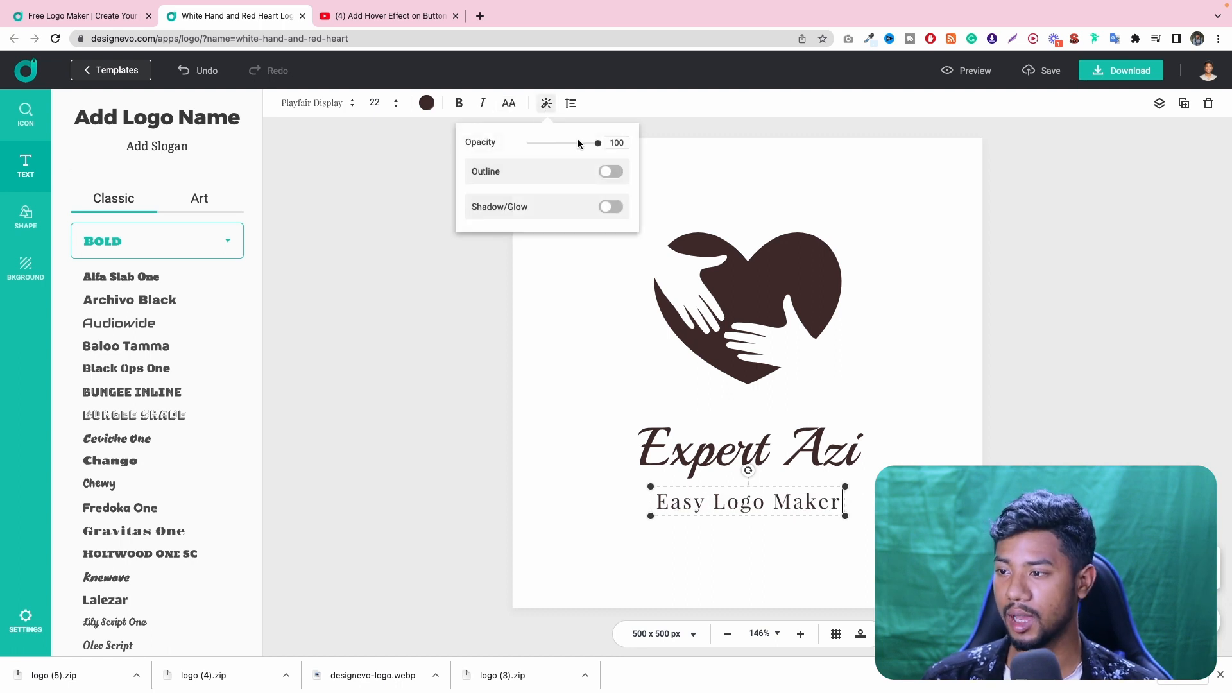
mouse_move(597, 143)
left_mouse_down()
mouse_move(526, 143)
mouse_move(599, 143)
left_mouse_up()
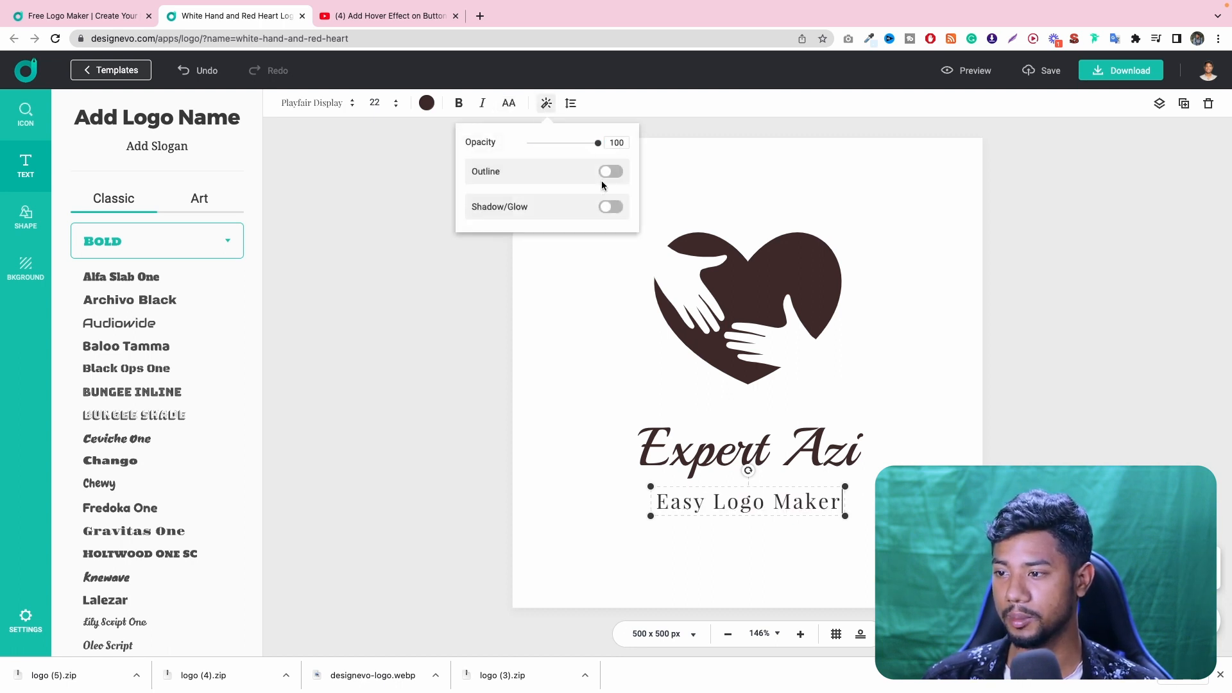
left_click(606, 172)
left_click(607, 173)
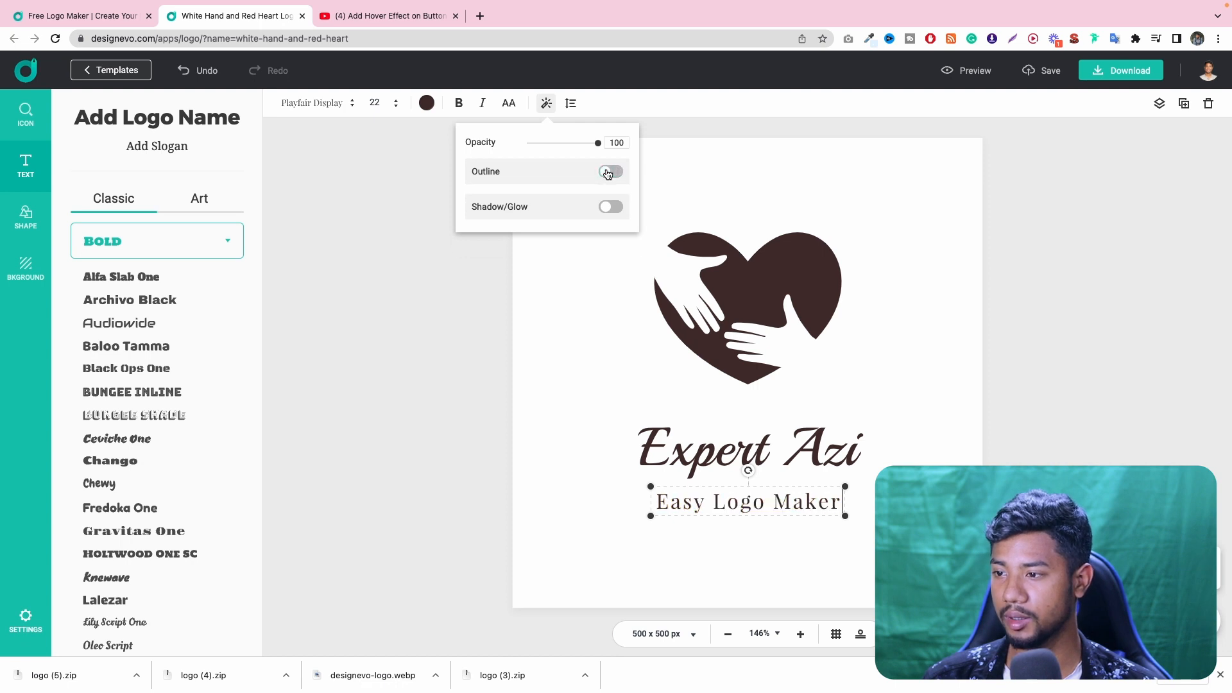
left_click(610, 171)
left_click(531, 194)
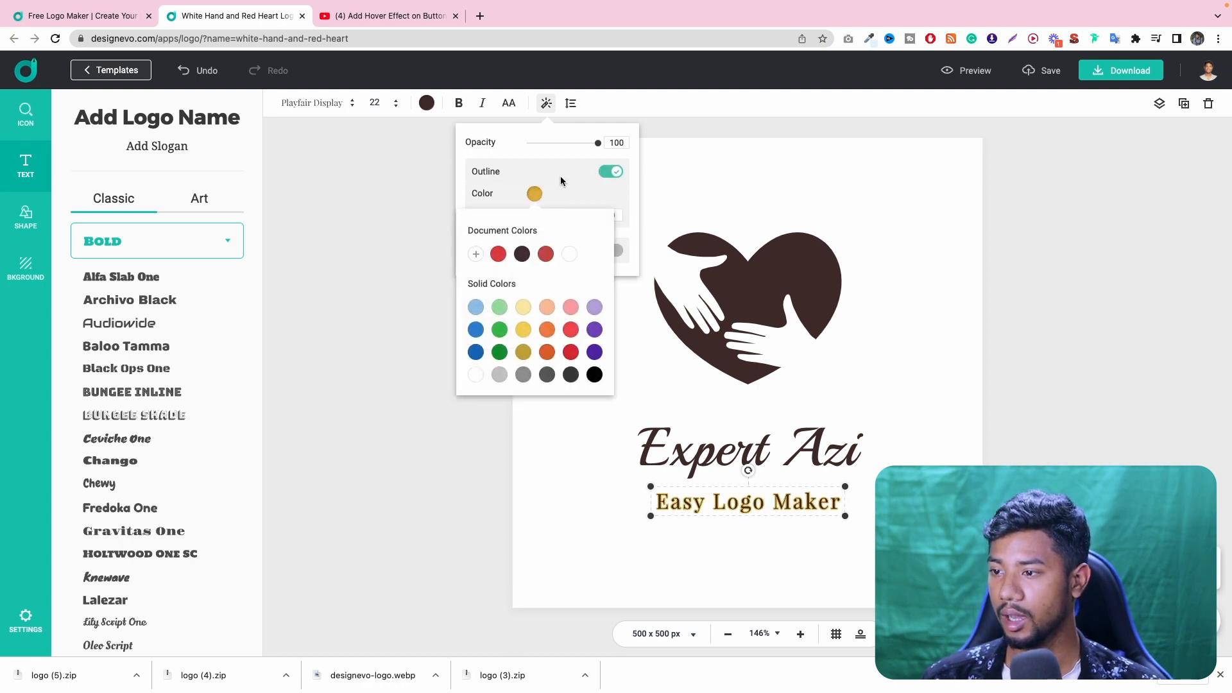
left_click(561, 180)
left_click(610, 172)
left_click(610, 207)
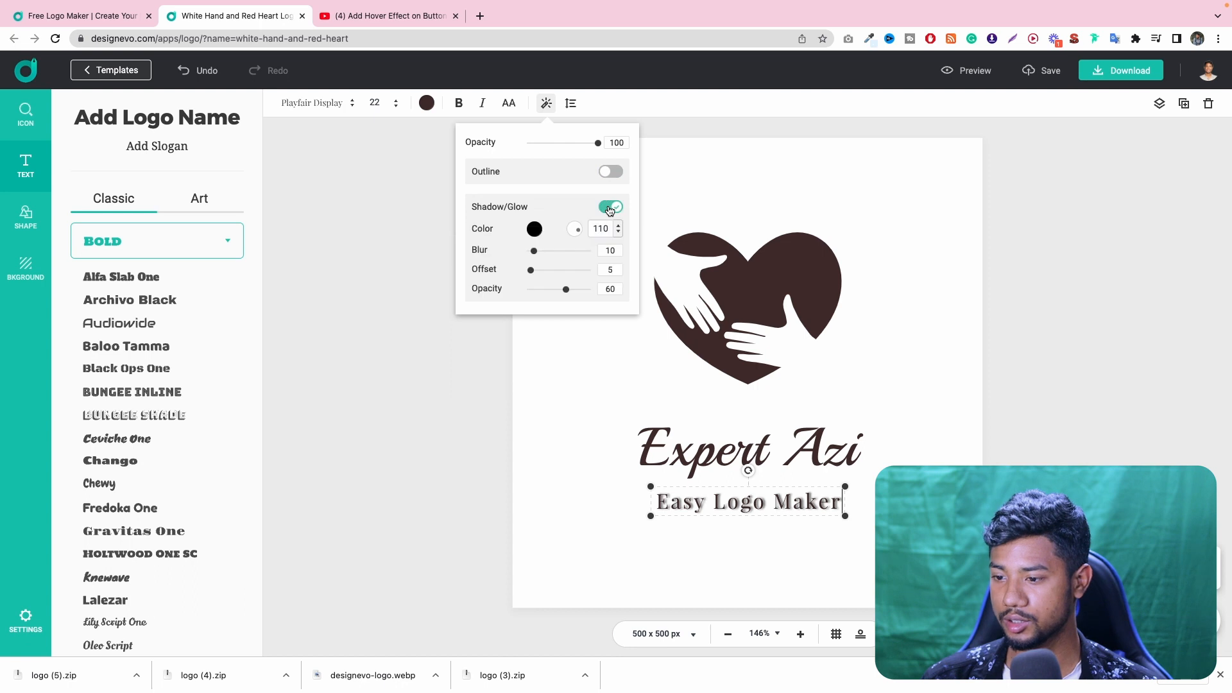
left_click(609, 207)
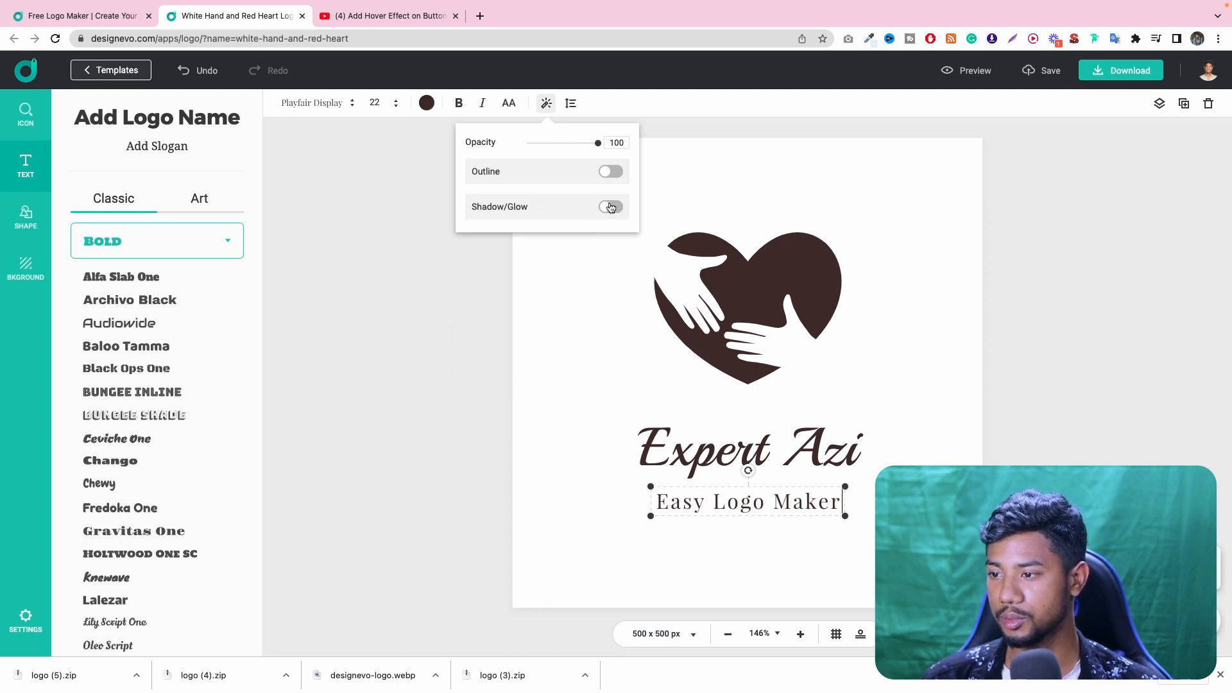
- Try left alignment on the slogan, restore centering, set its letter spacing to 58 and curve the text into a circle
left_click(576, 101)
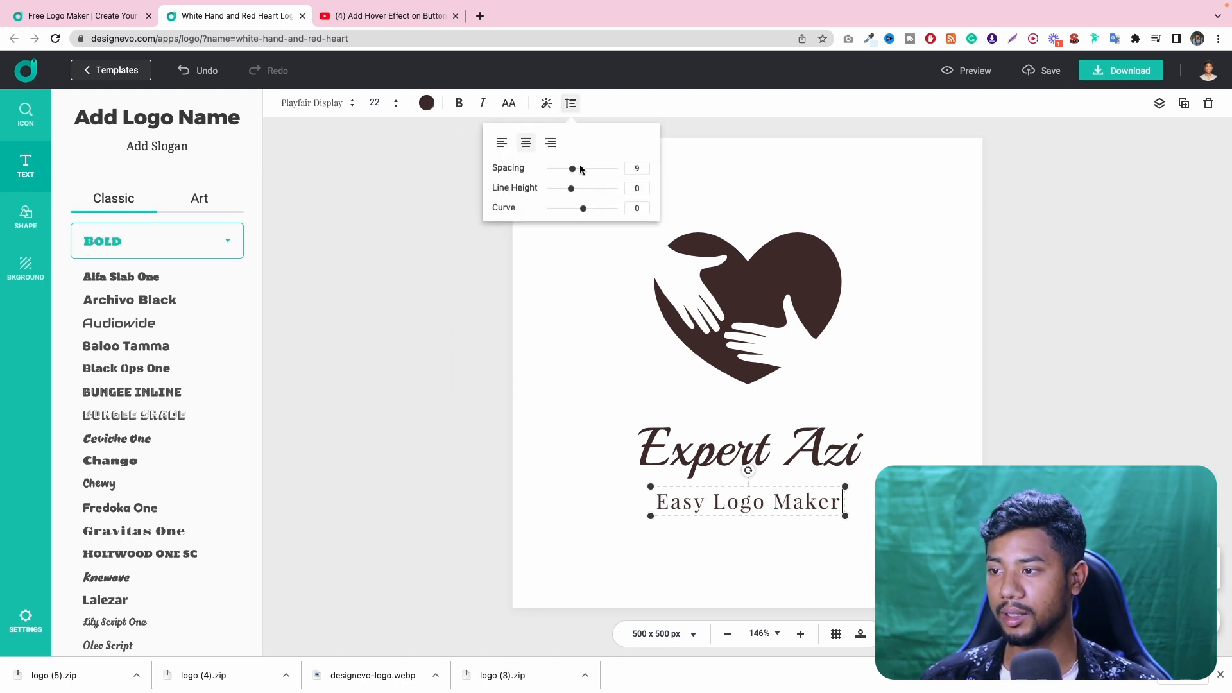
left_click(504, 144)
left_click(529, 149)
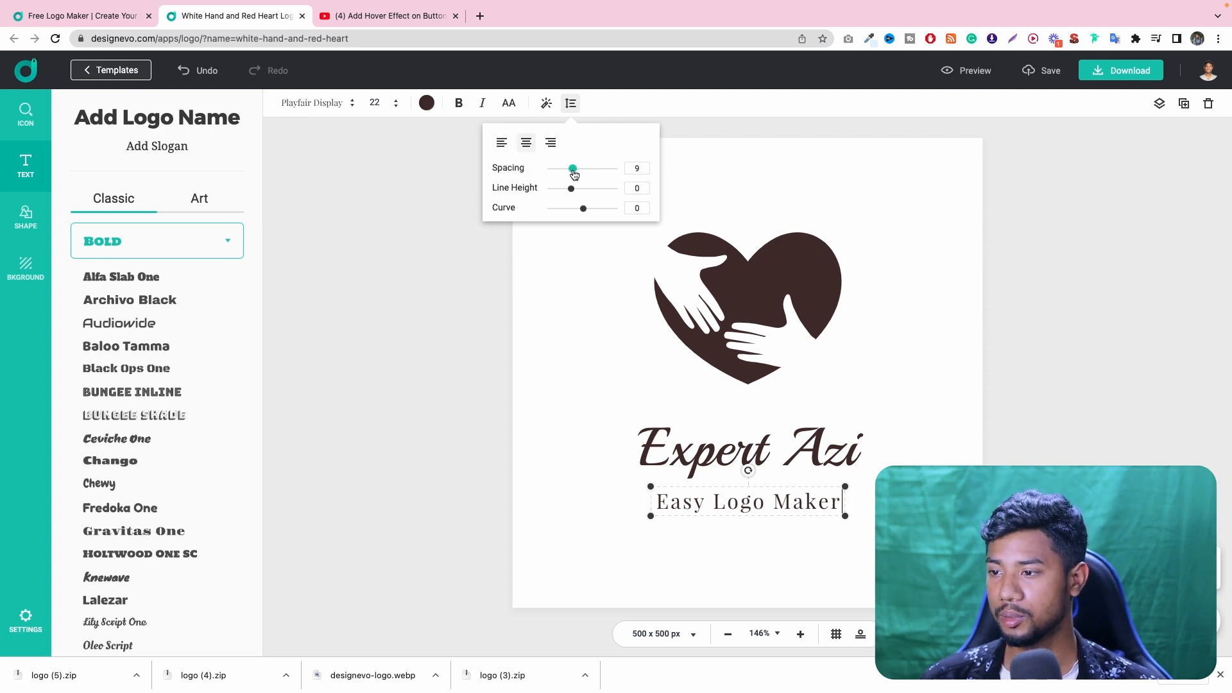
left_click_drag(572, 169, 592, 214)
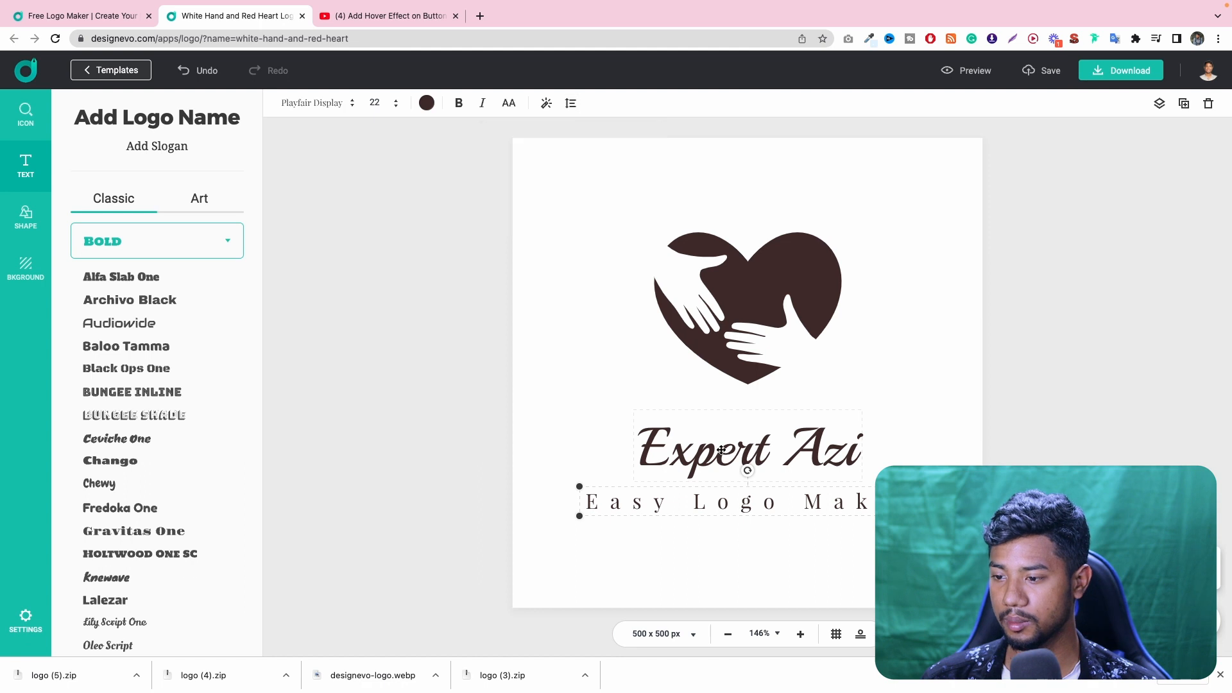
left_click(571, 103)
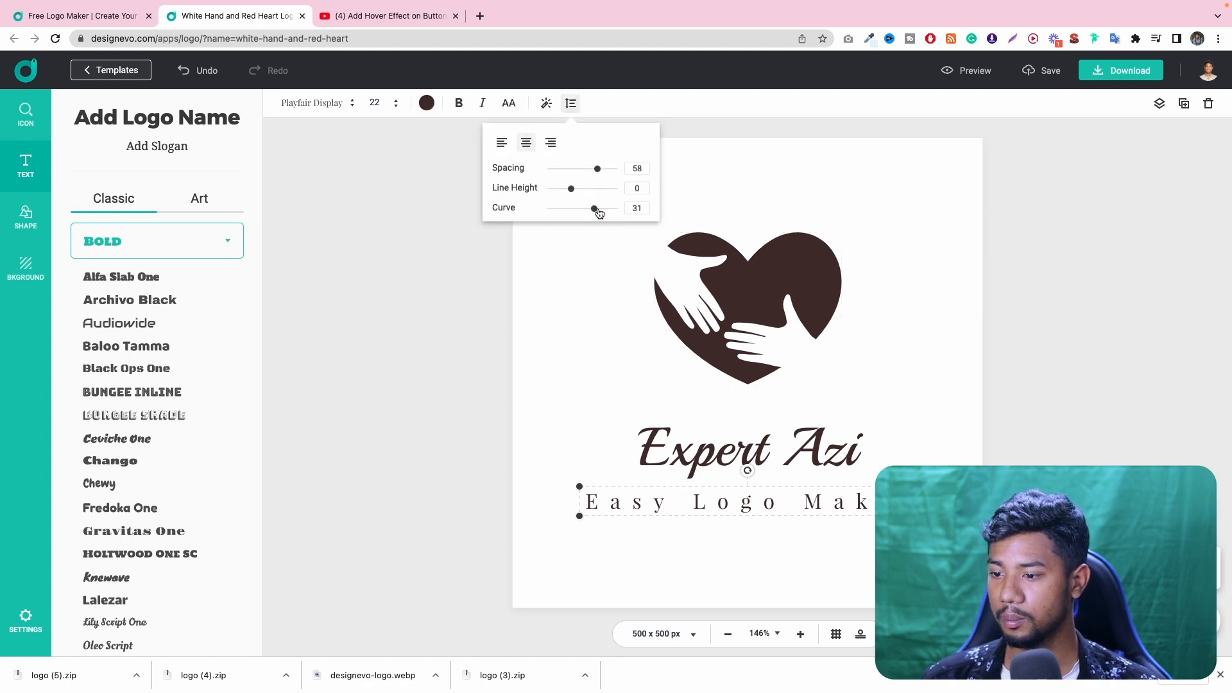
left_click_drag(597, 210, 623, 212)
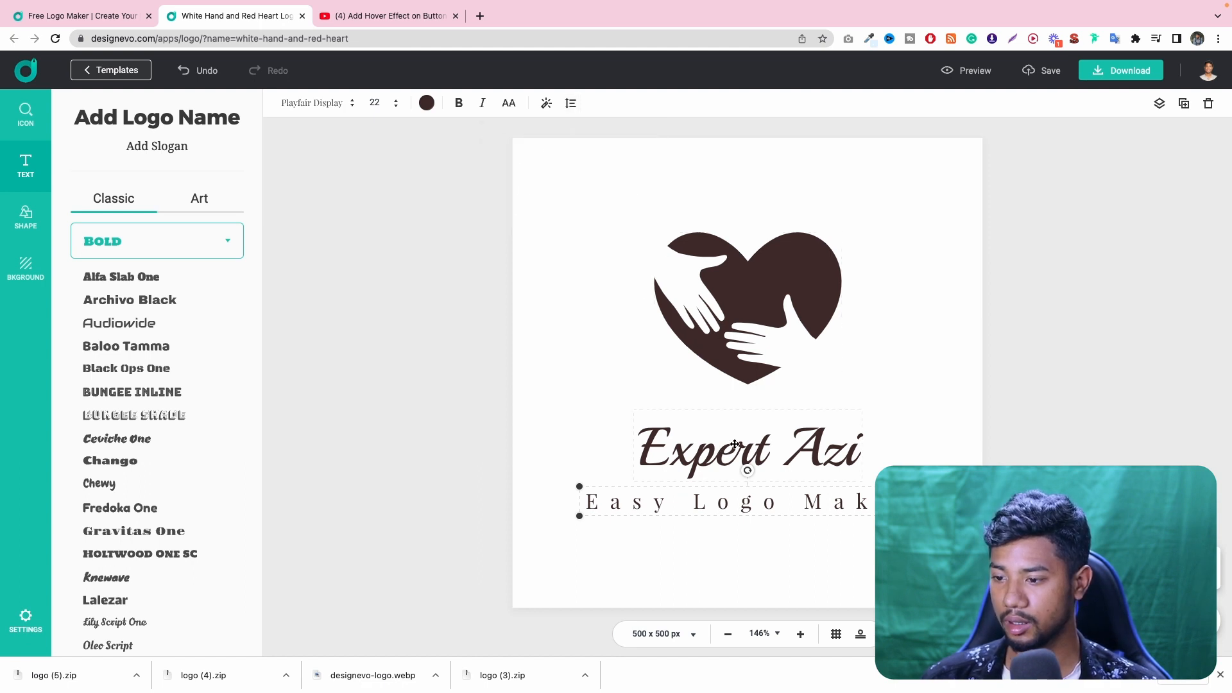
- Pull the curved slogan text away from the logo name and delete it
left_click(933, 416)
left_click_drag(788, 513, 954, 411)
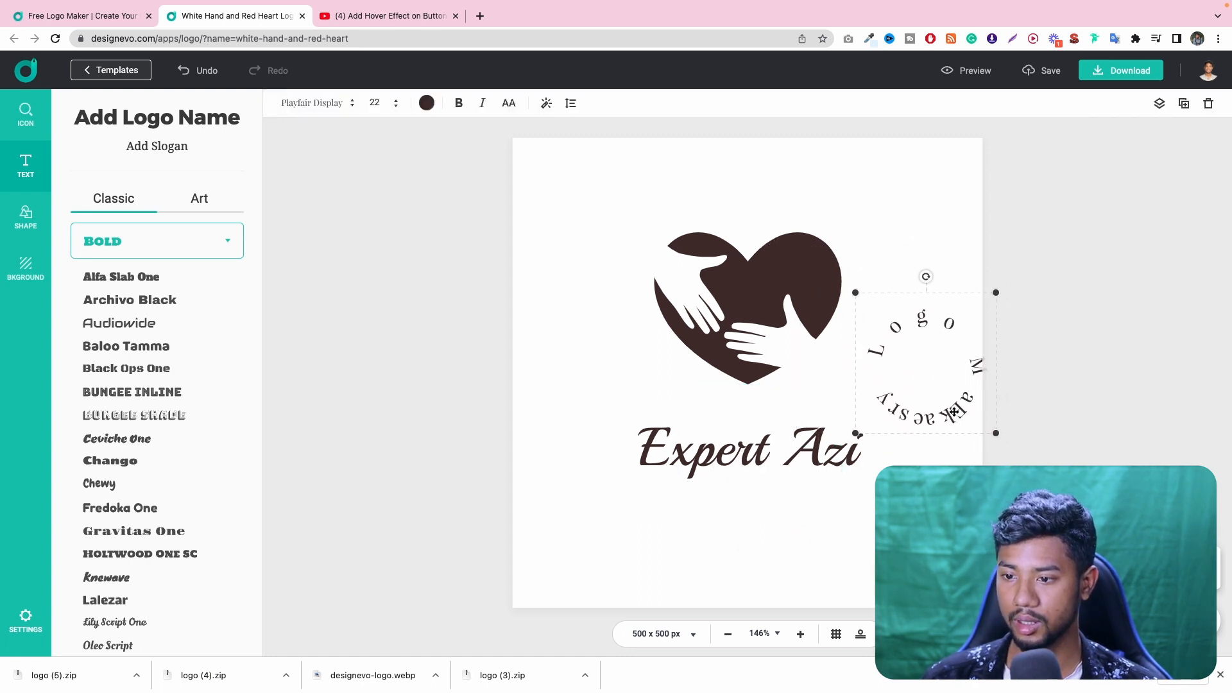
key("Delete")
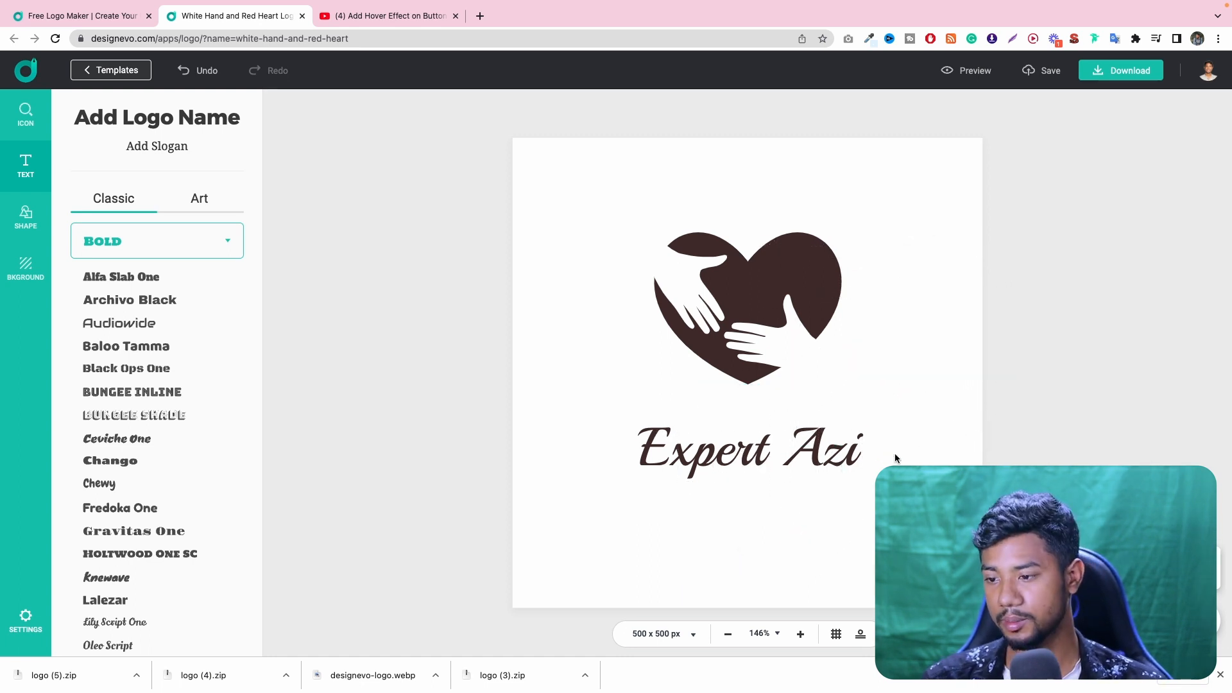
- Enlarge the "Expert Azi" logo name to font size 71 and center it below the heart icon
left_click(788, 450)
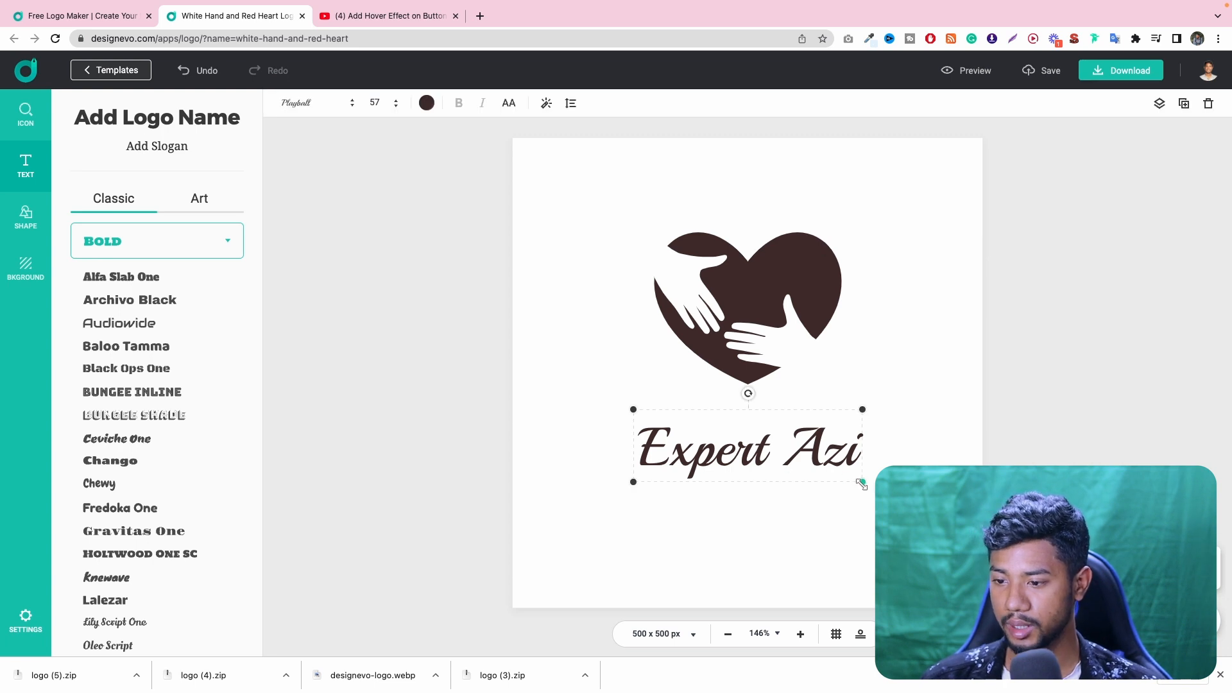
left_click_drag(860, 483, 916, 501)
left_click_drag(829, 461, 802, 447)
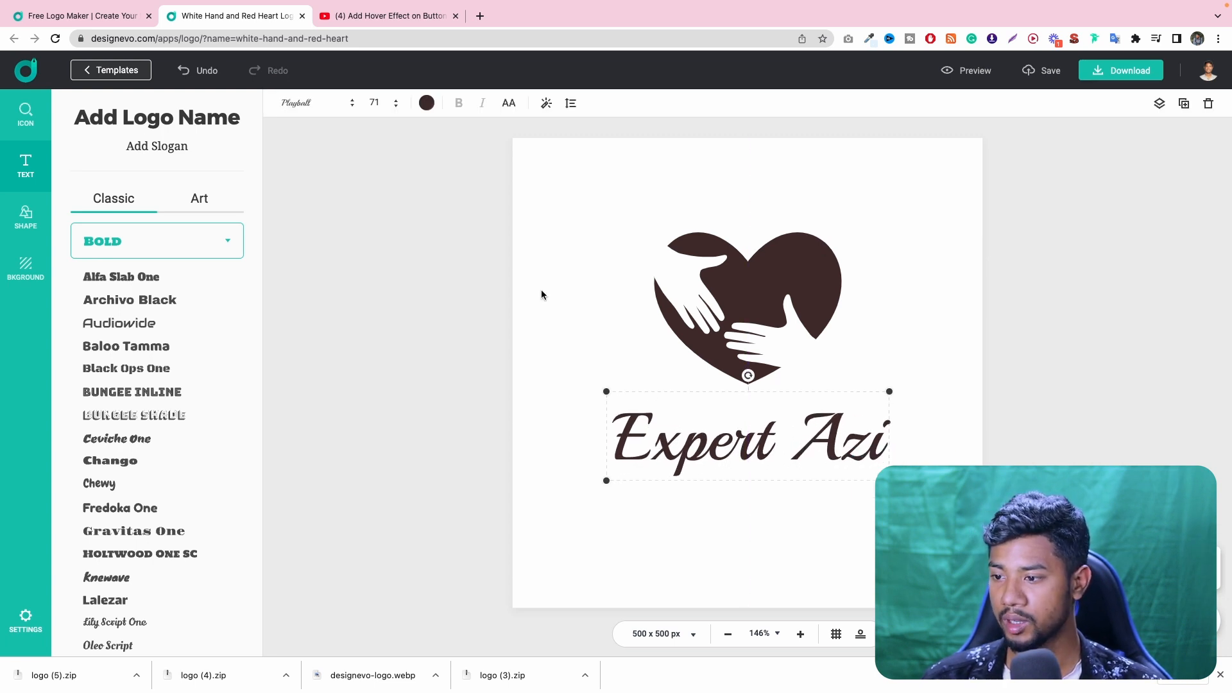
- Examine the popular icon categories and the crown icons in the icon library
left_click(28, 122)
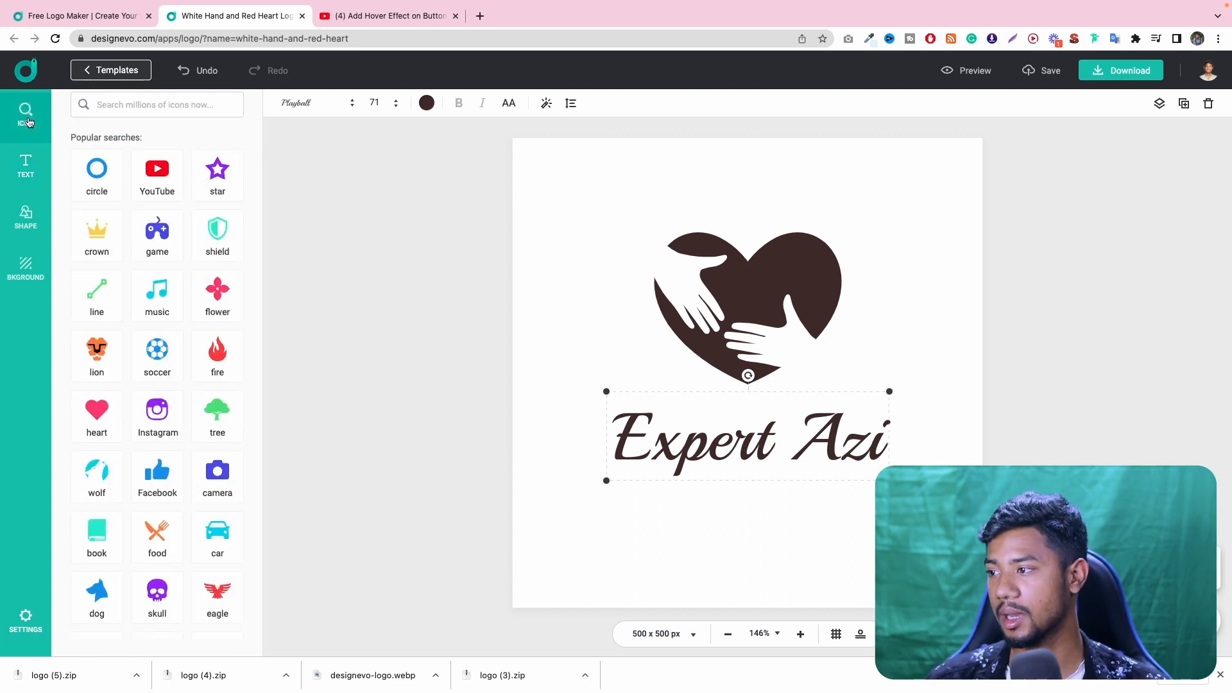
scroll(173, 225, "down", 4)
scroll(181, 231, "down", 2)
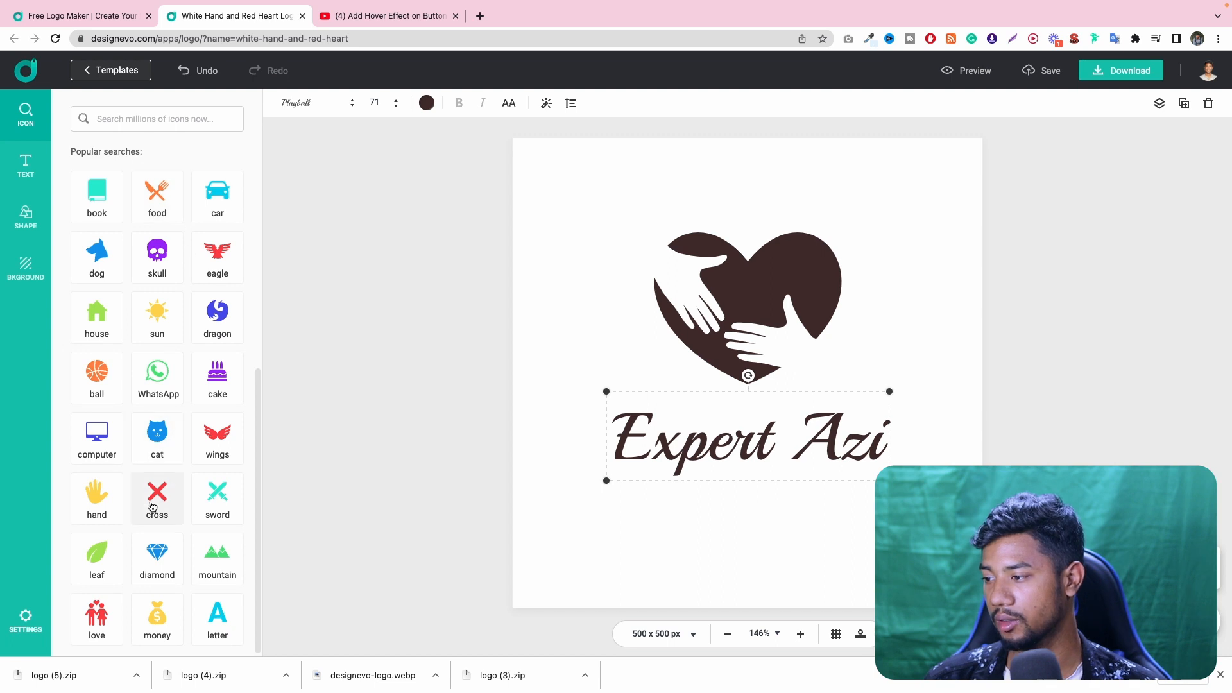
scroll(131, 500, "up", 4)
scroll(136, 471, "up", 2)
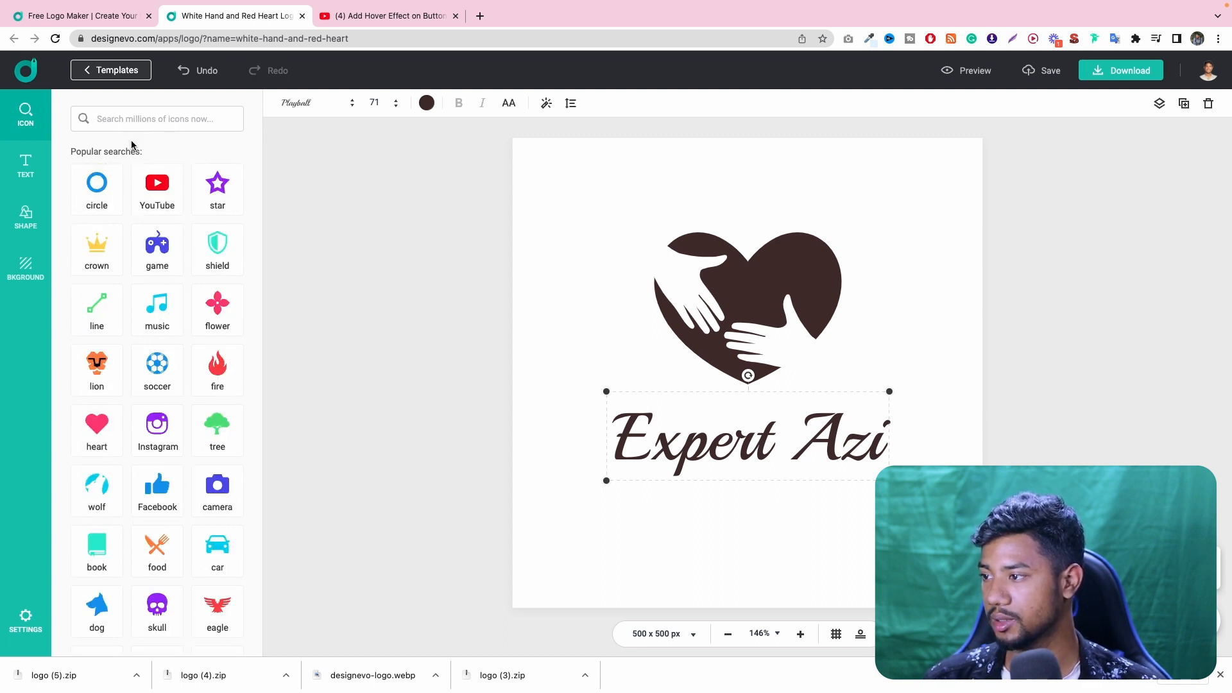
left_click(106, 253)
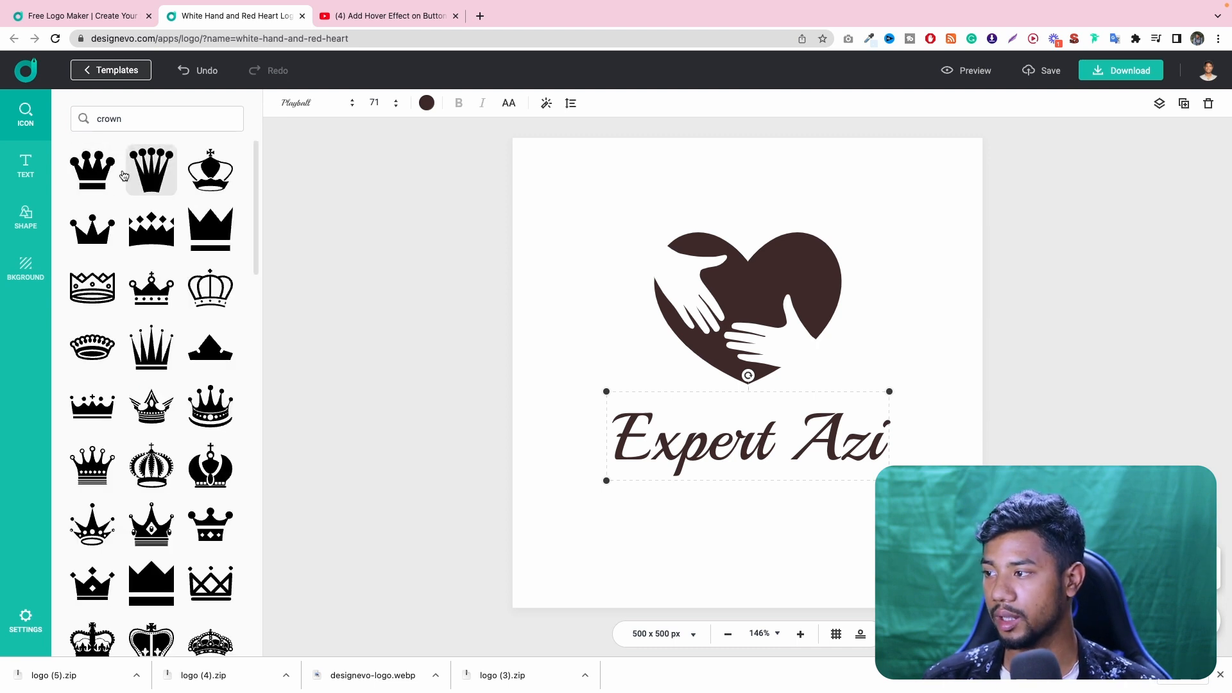
scroll(164, 385, "down", 2)
scroll(164, 385, "up", 2)
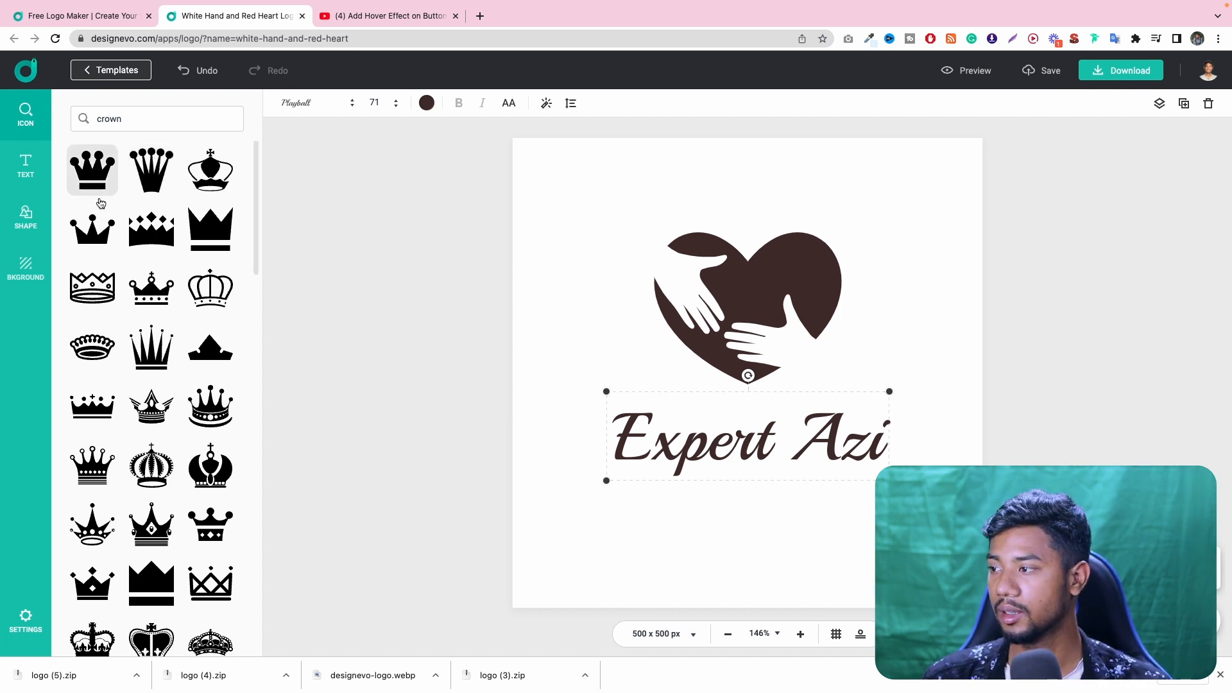
- Examine the text options and the Badge and Decoration shapes available for the logo
left_click(24, 179)
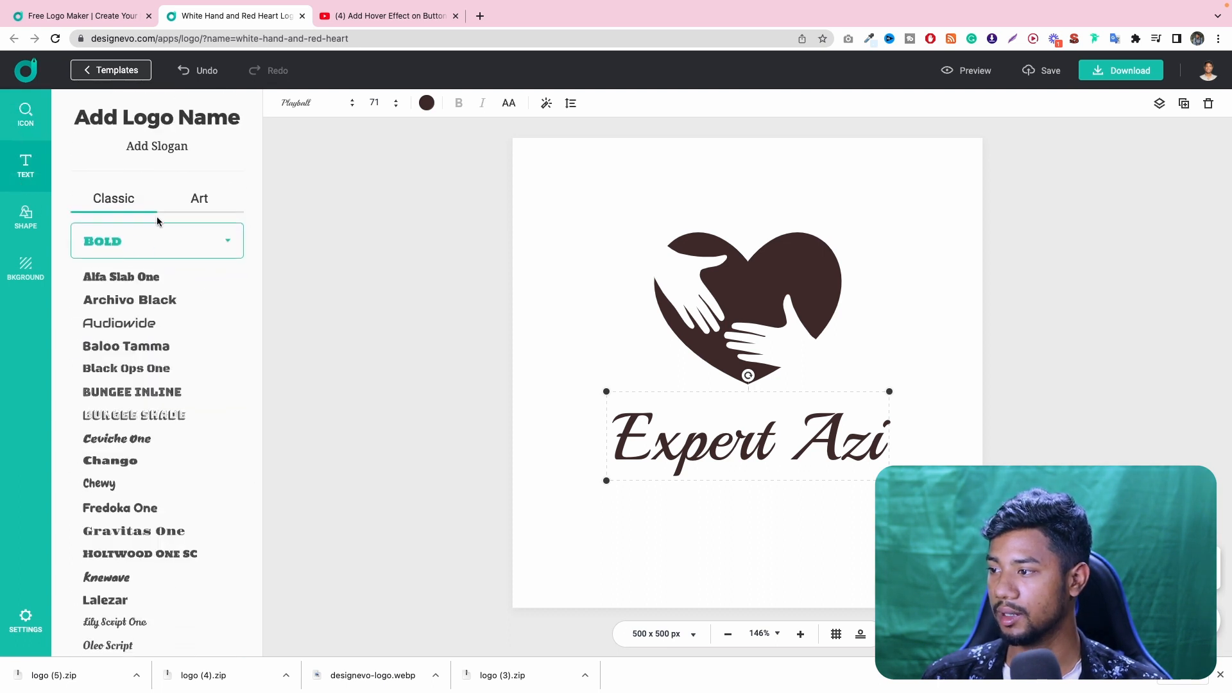
left_click(24, 218)
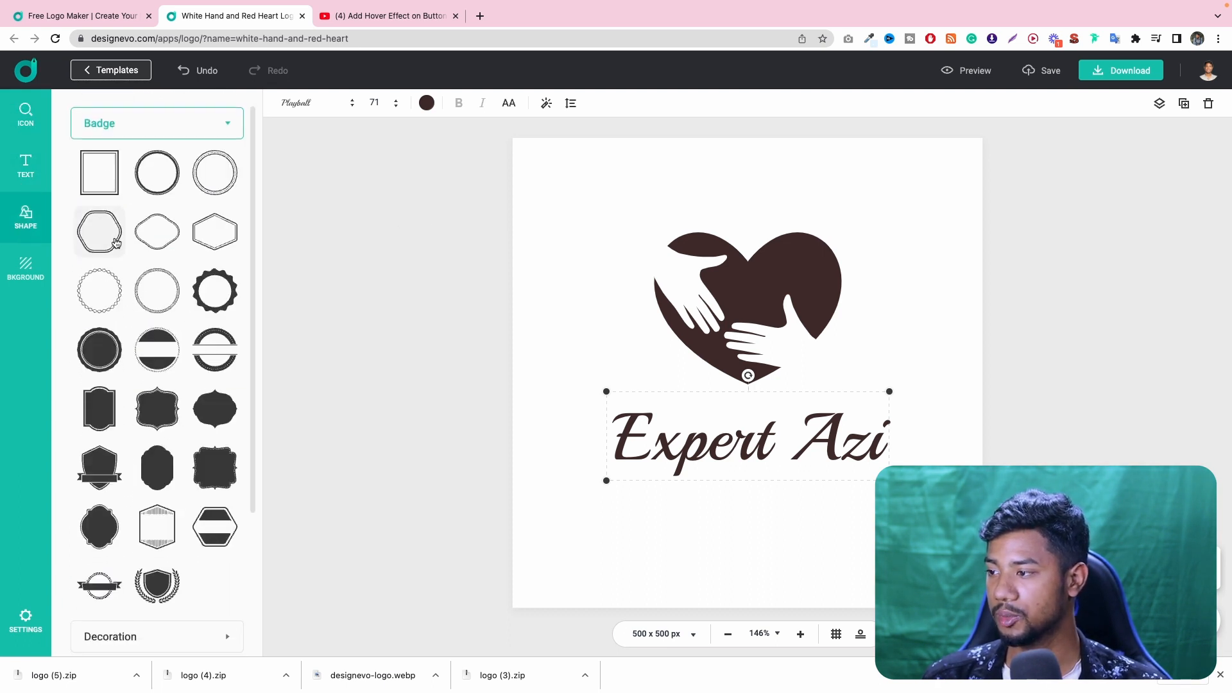
scroll(160, 263, "down", 3)
left_click(160, 440)
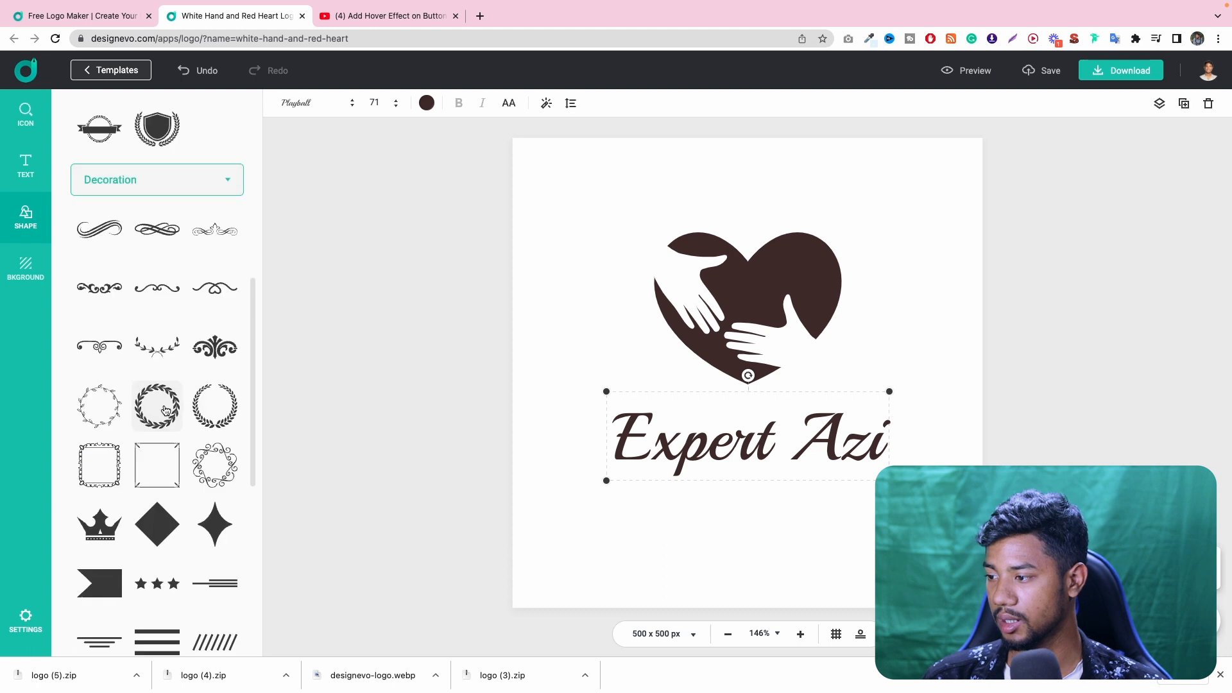
scroll(158, 388, "down", 5)
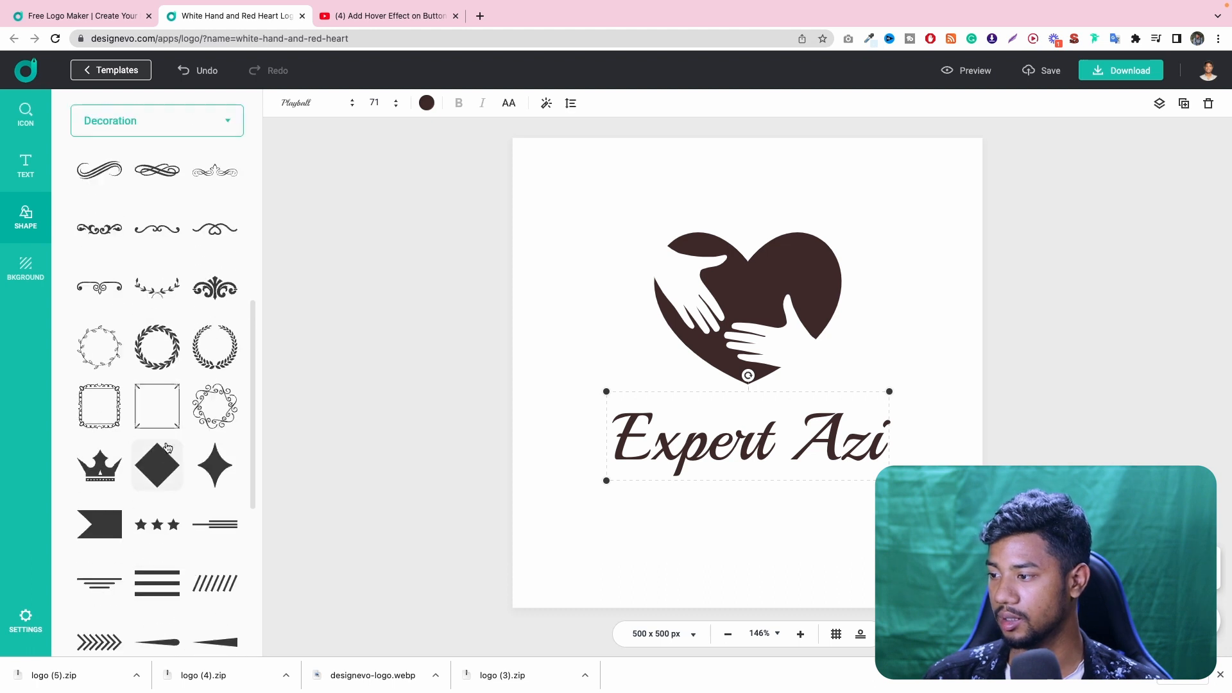
- Set the logo background to the light yellow solid color and close the browser's downloads bar
left_click(23, 276)
left_click(146, 266)
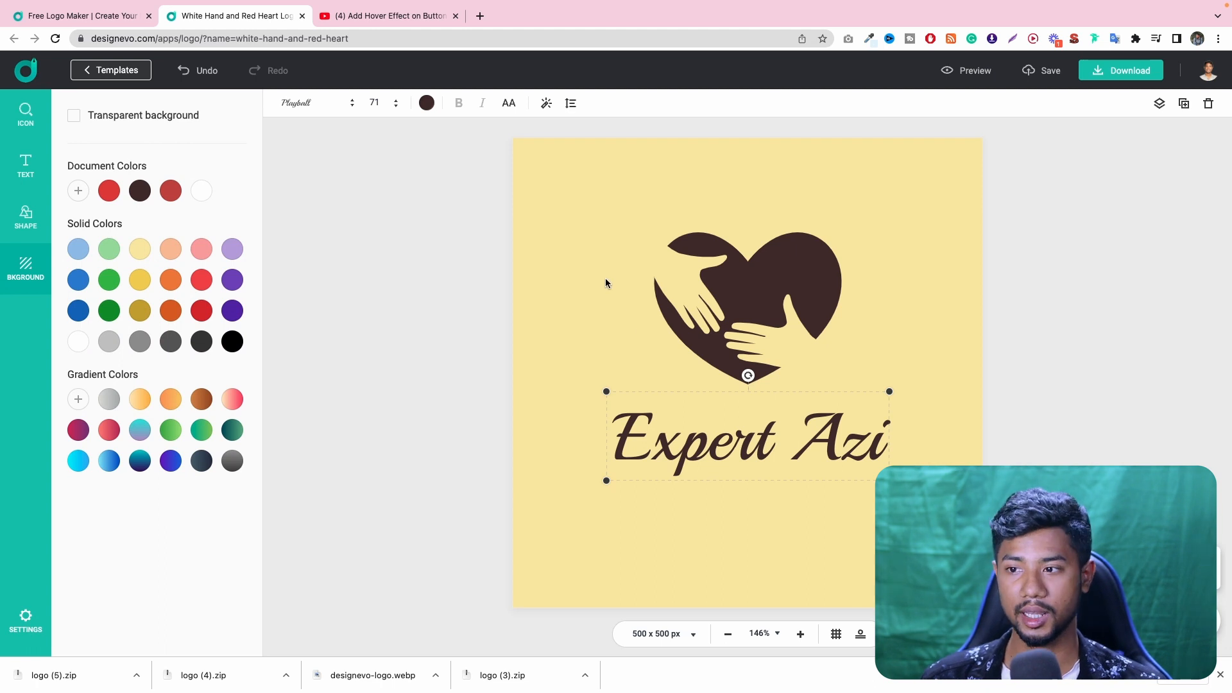
left_click(1220, 674)
- Try the alternative logo layouts and apply the one with the heart icon above the name
left_click(860, 671)
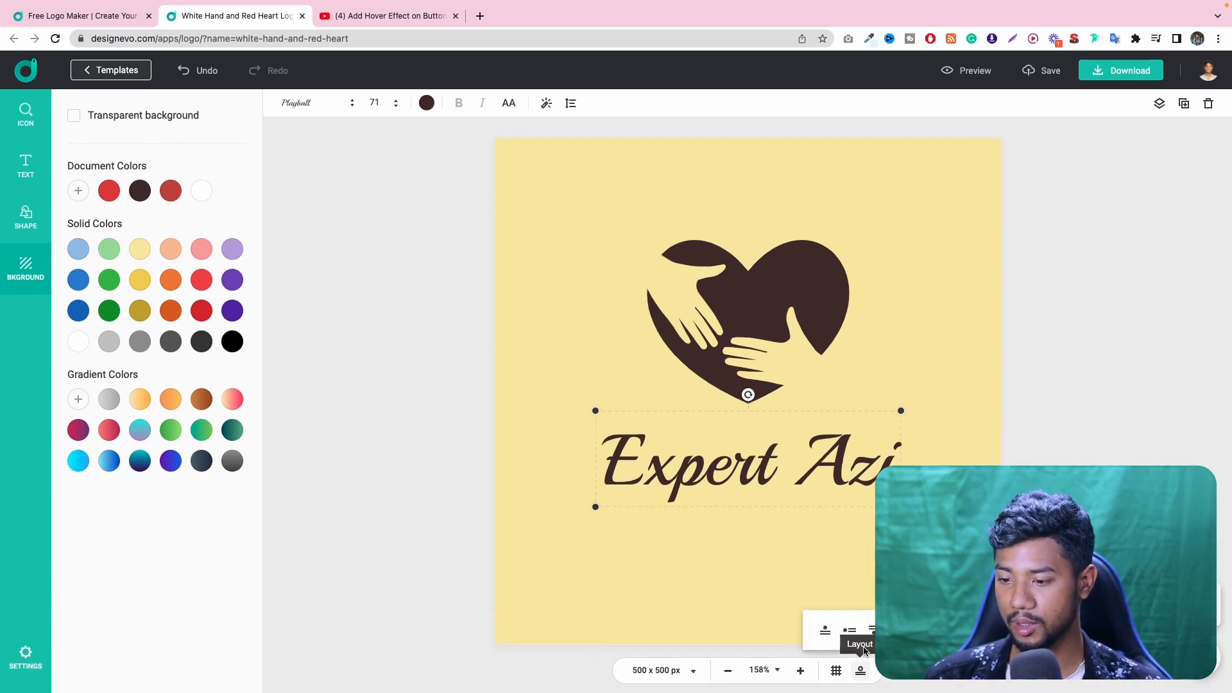
left_click(848, 632)
left_click(827, 633)
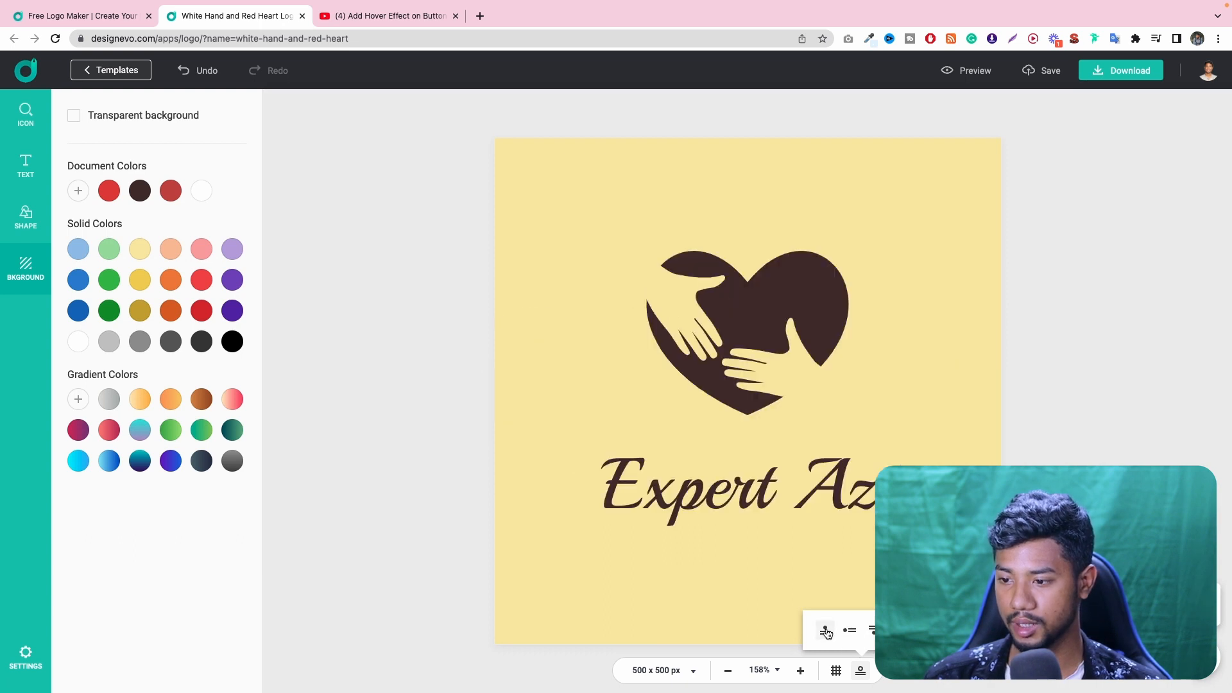
left_click(851, 639)
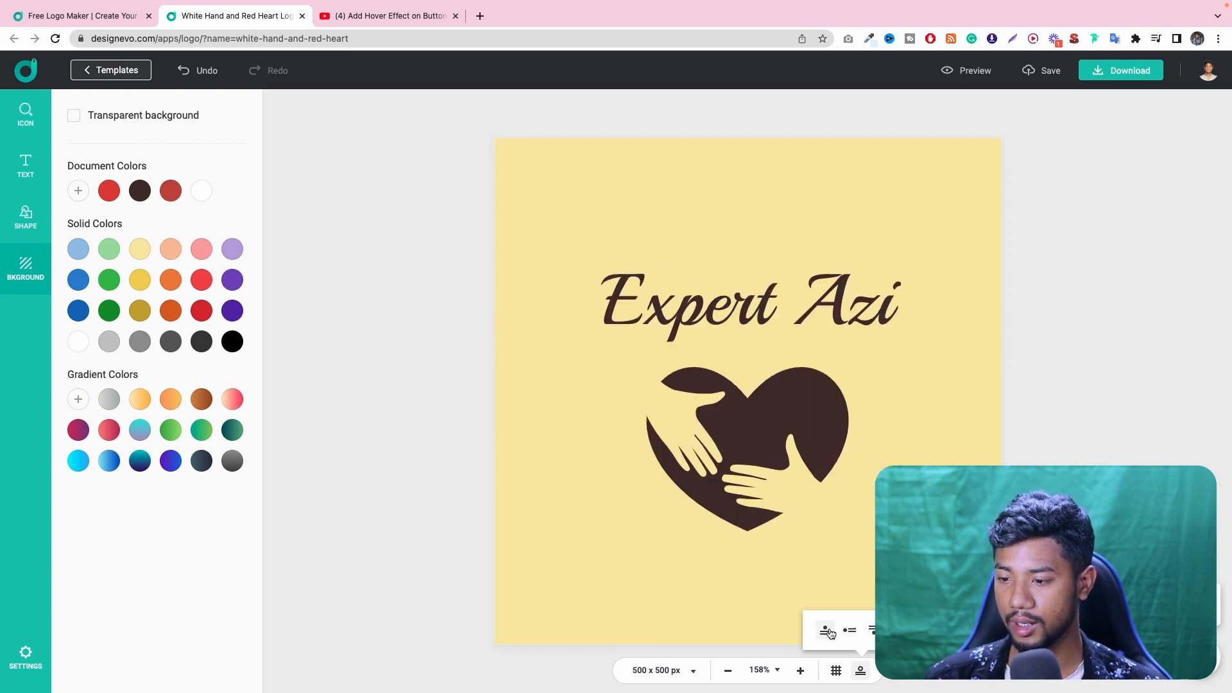
left_click(825, 630)
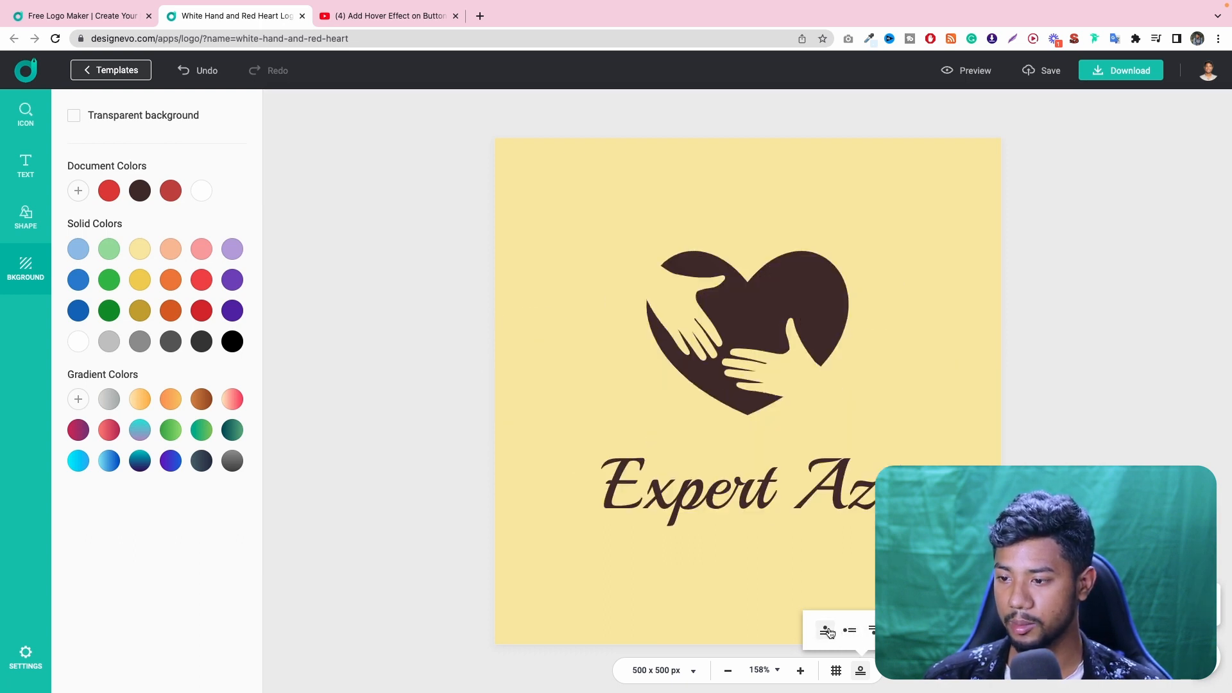
left_click(800, 670)
left_click(800, 670)
left_click(729, 670)
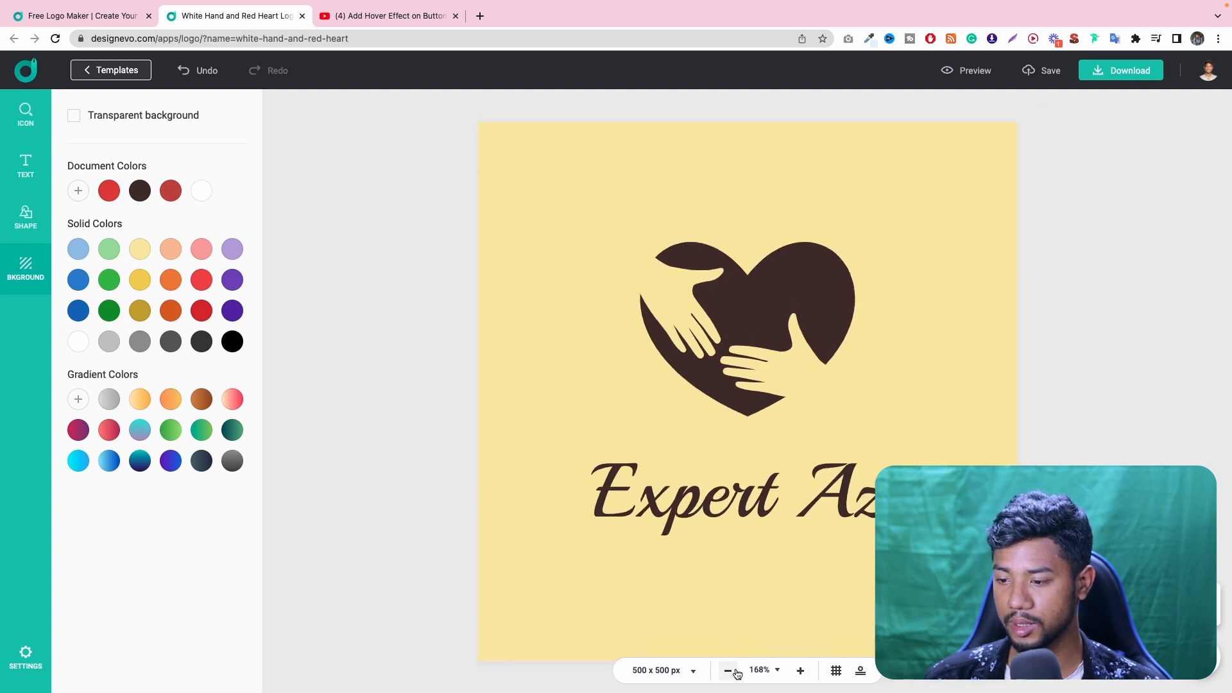
left_click(729, 669)
- Try a canvas size of 200 x 500 px and undo the resize
left_click(661, 670)
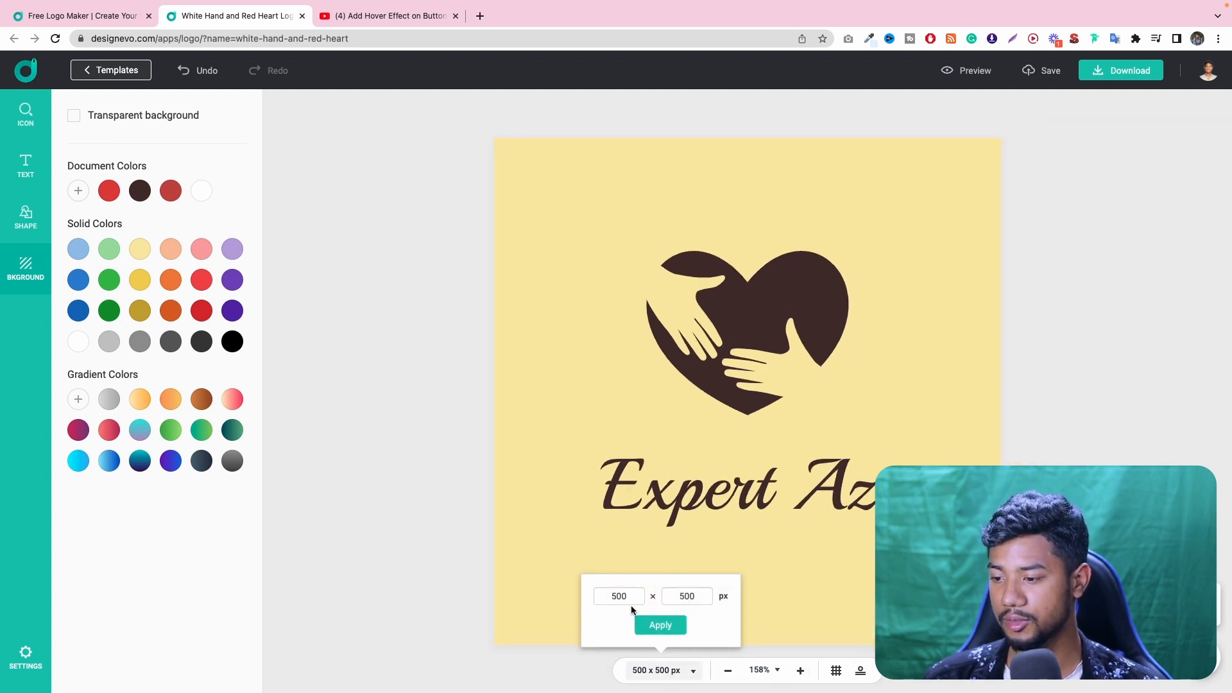
double_click(631, 602)
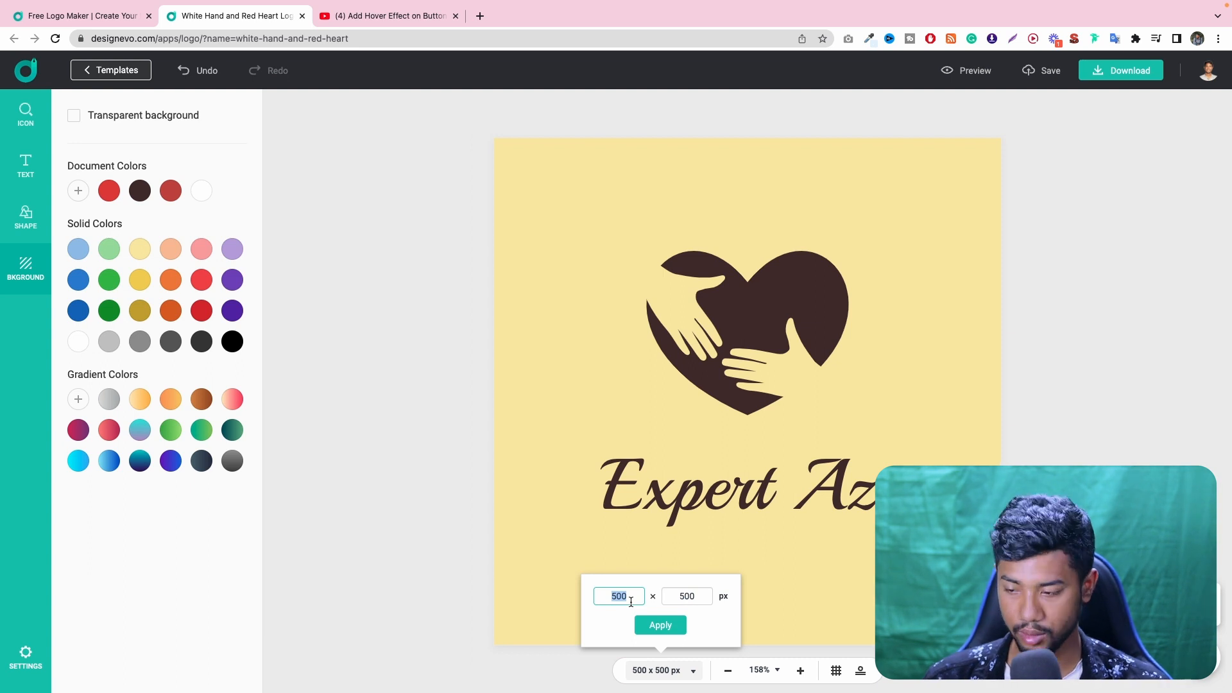
type("20")
left_click(668, 621)
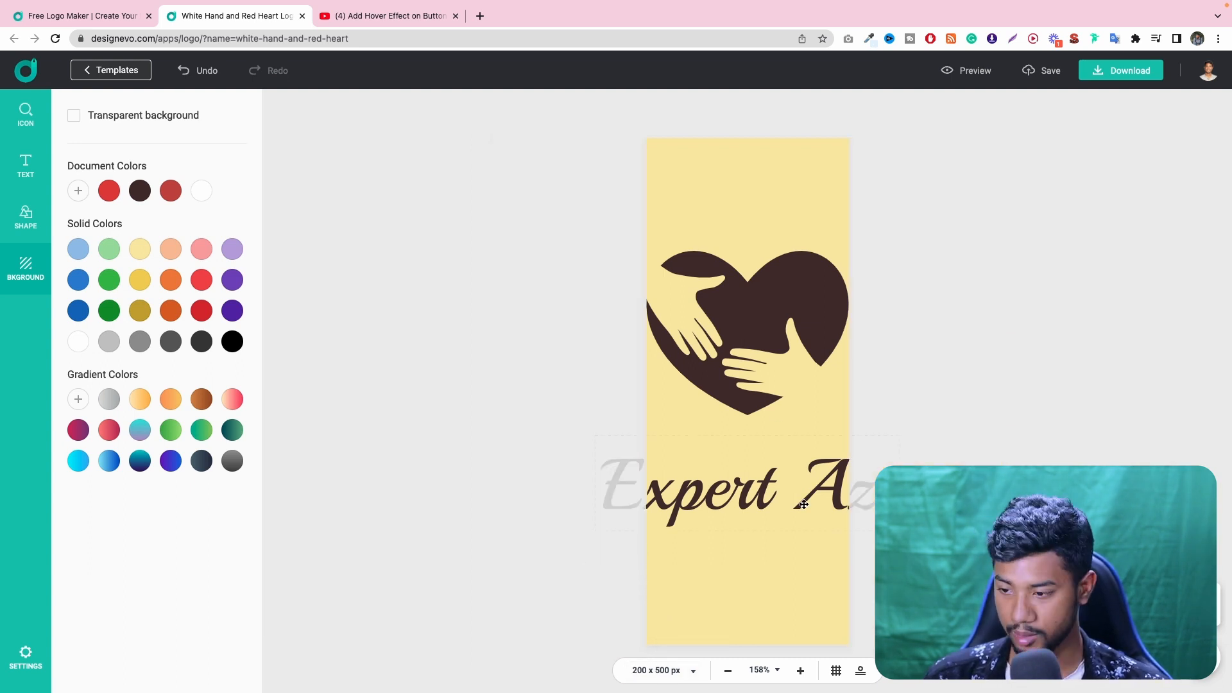
key("super+z")
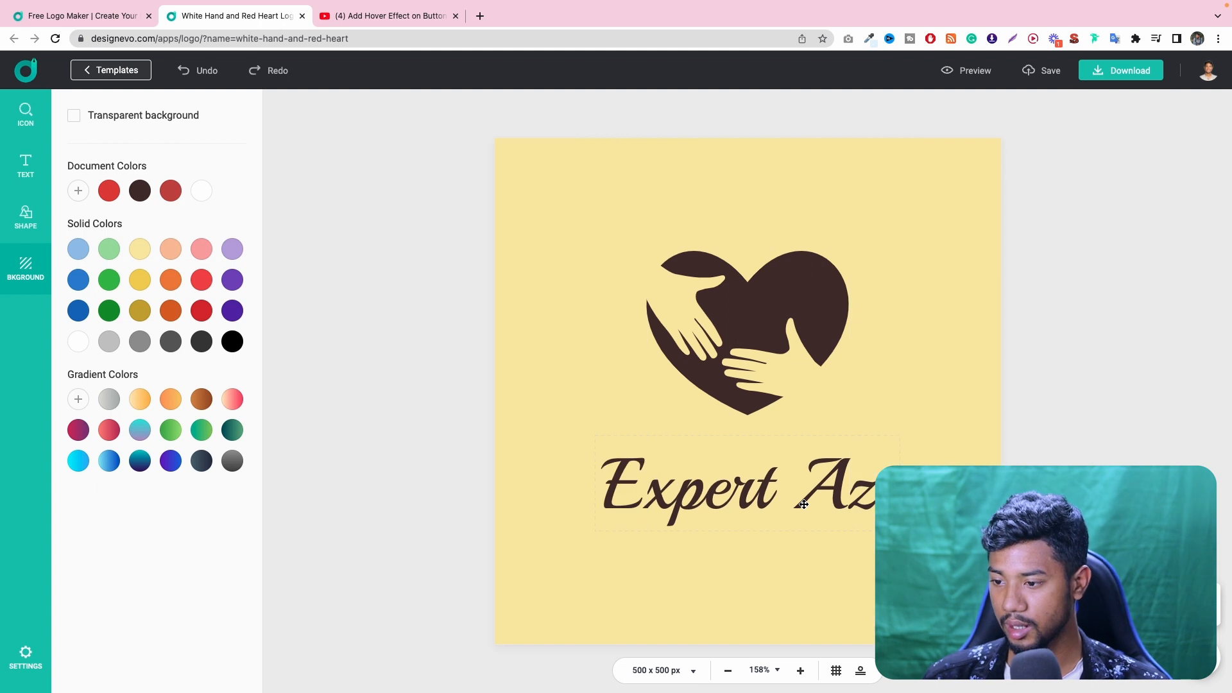
- Turn on the grid over the logo canvas
left_click(841, 667)
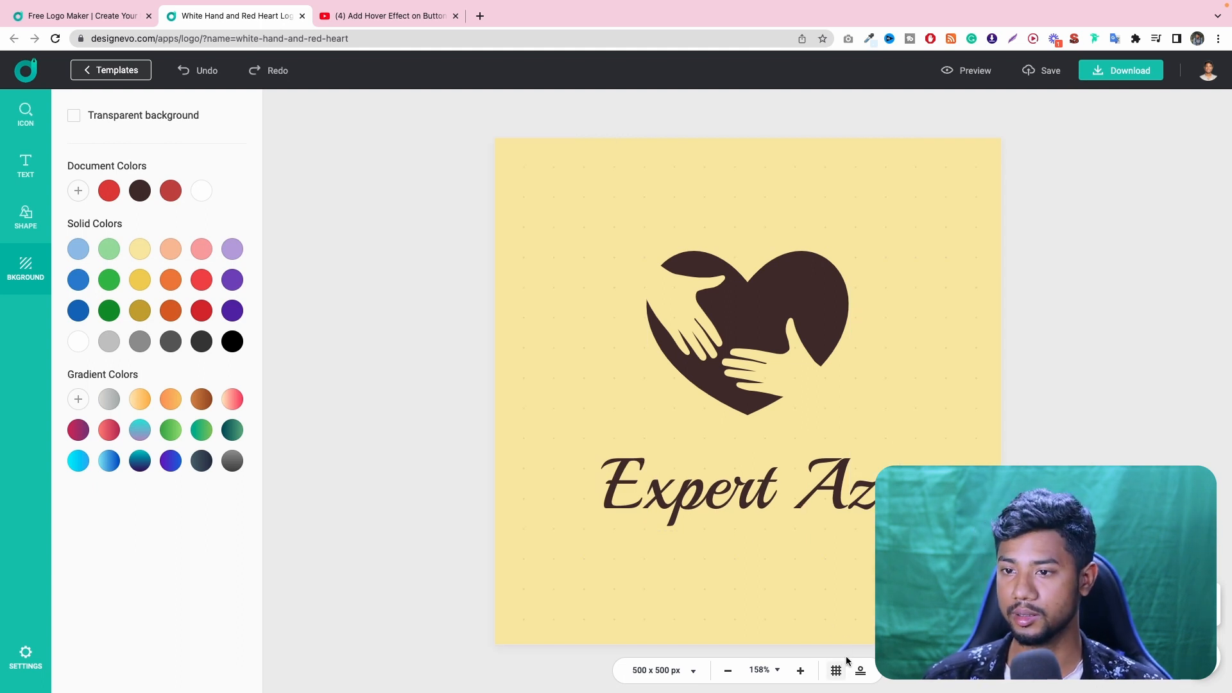
- Preview the logo on the business card, letterhead, notebook, laptop, T-shirt and office wall mockups, and close the preview
left_click(971, 76)
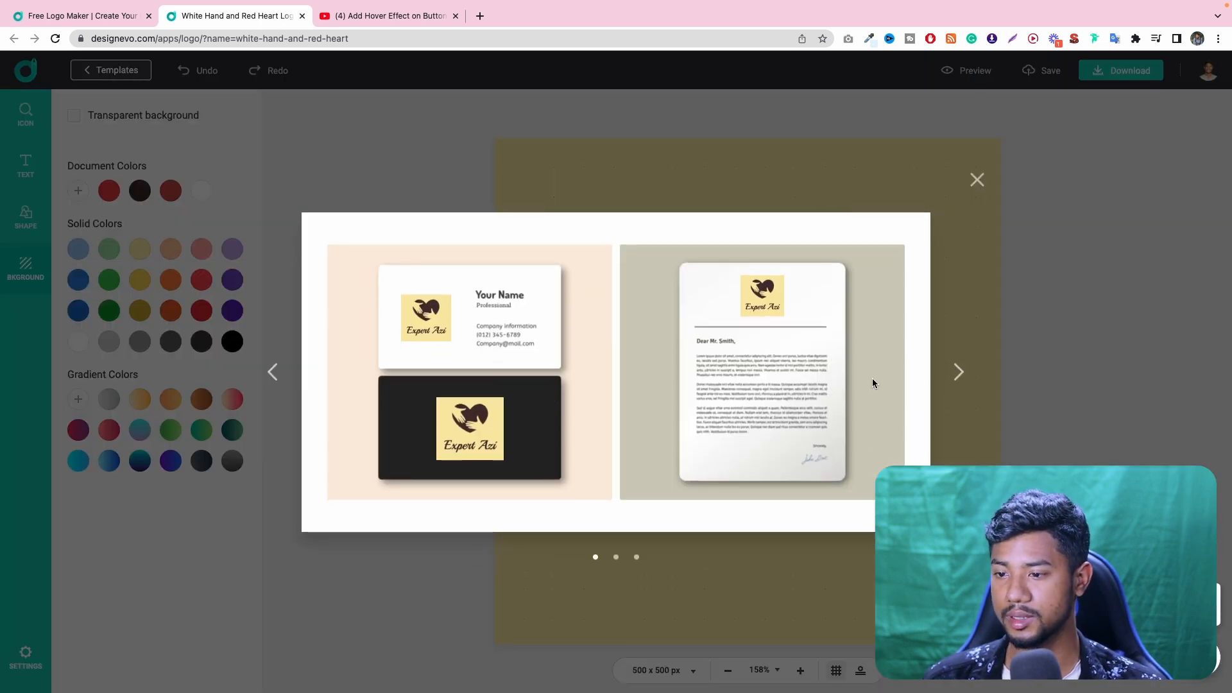
left_click(958, 371)
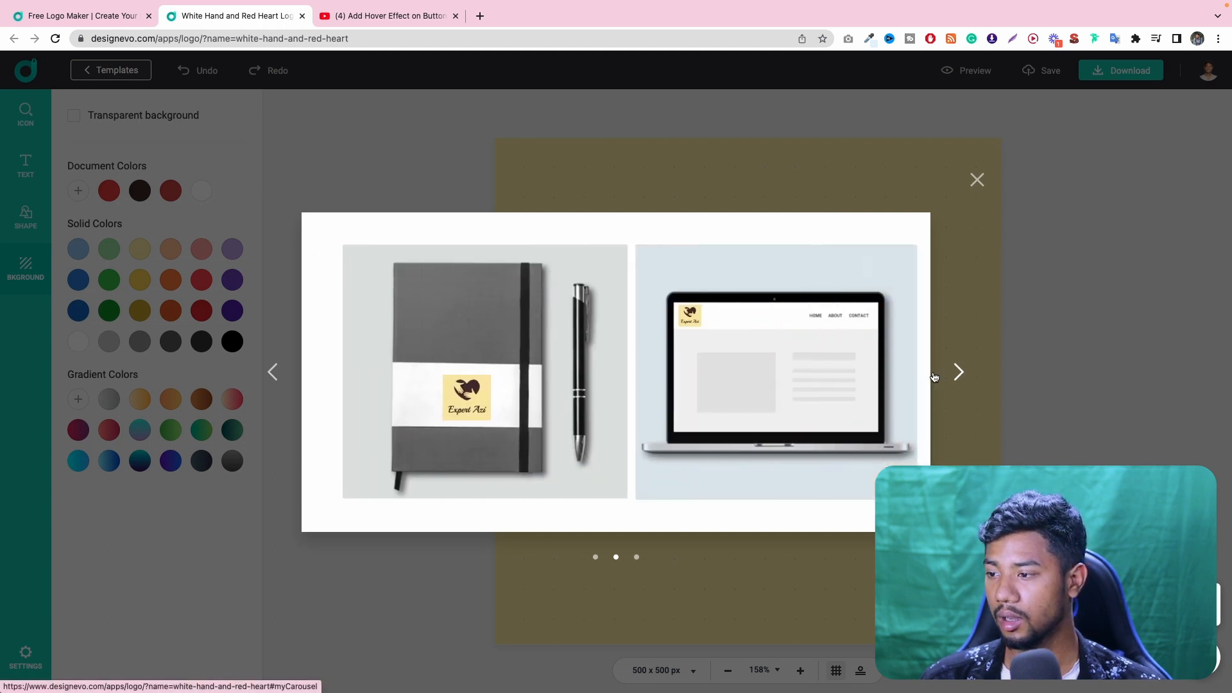
left_click(273, 371)
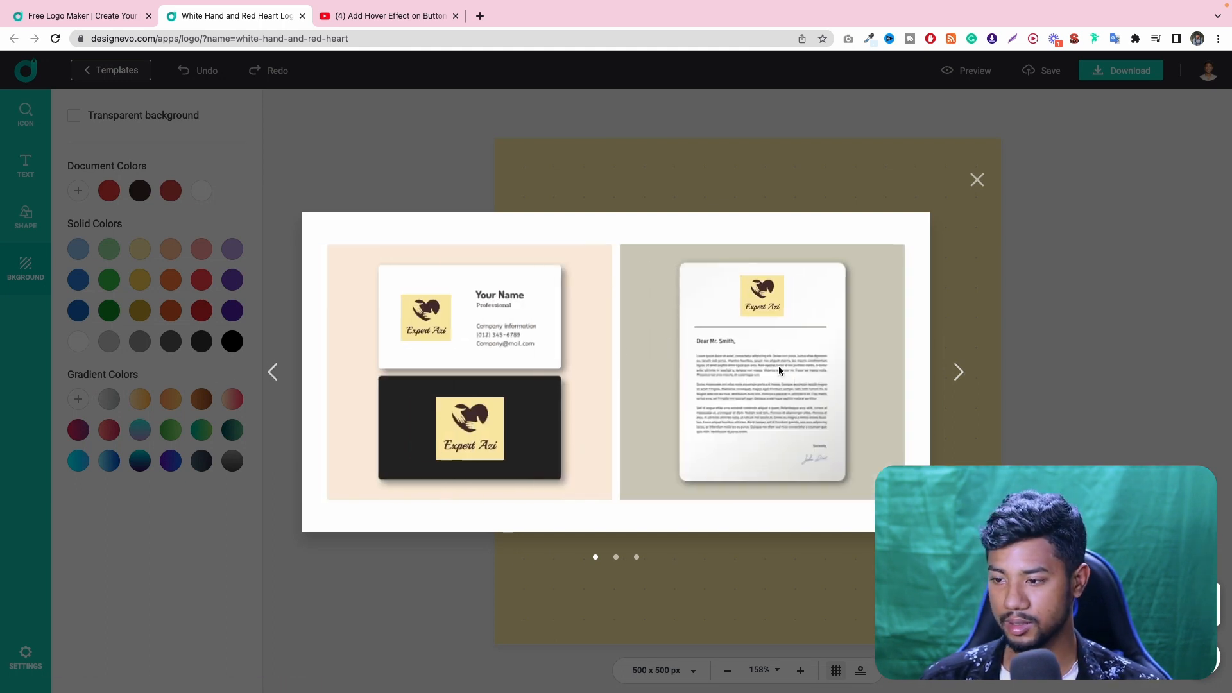
left_click(959, 371)
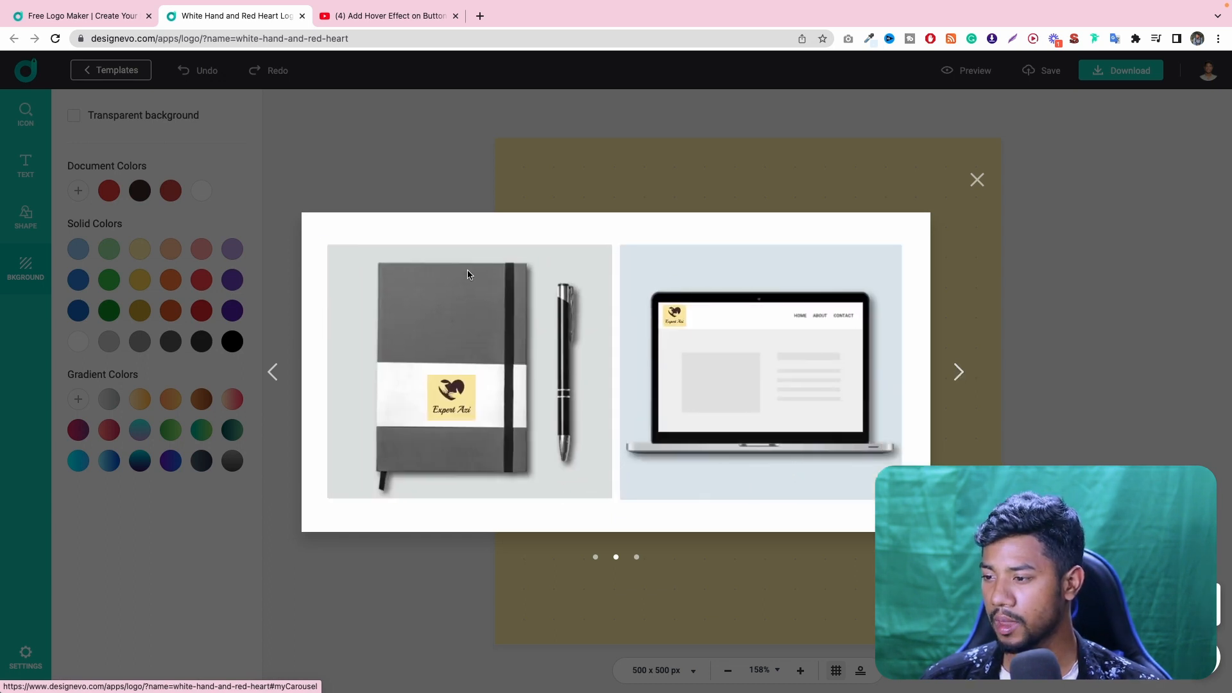
left_click(957, 371)
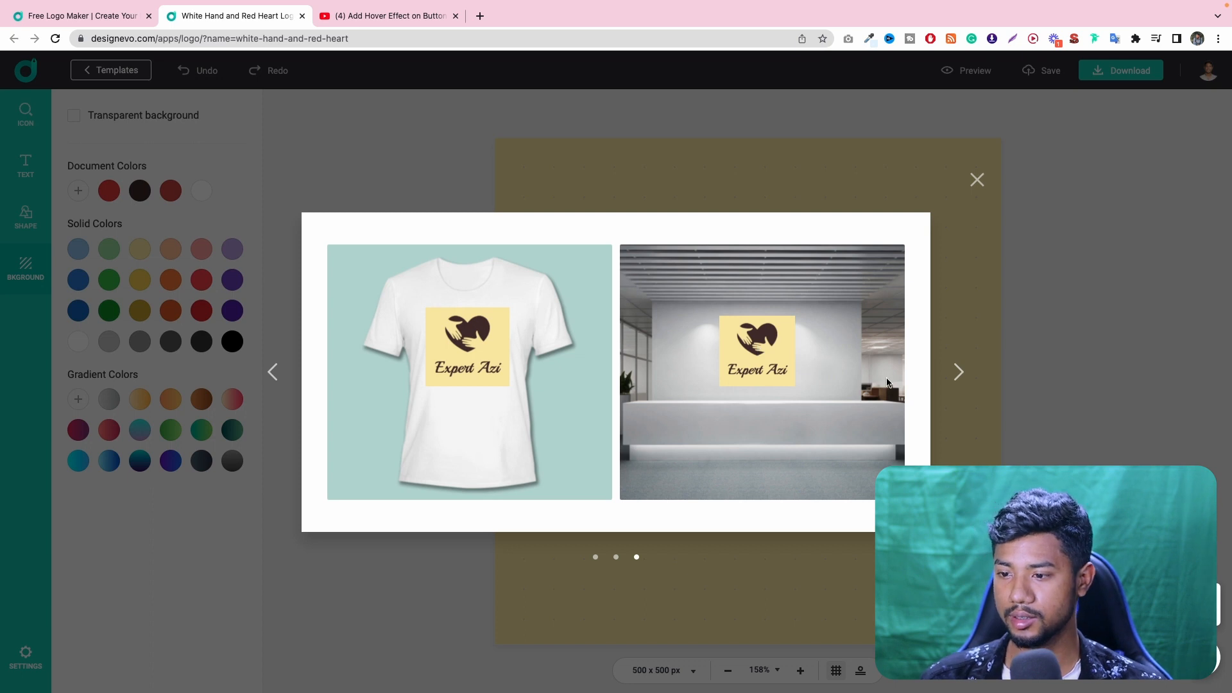
left_click(956, 379)
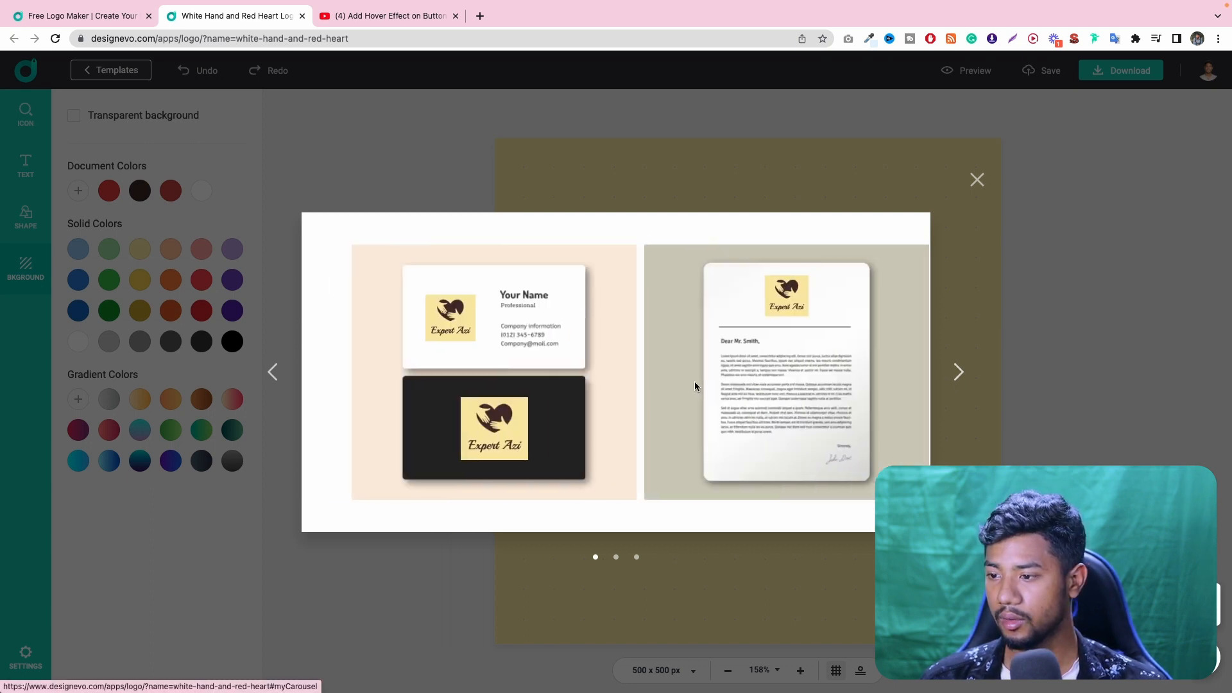
left_click(987, 181)
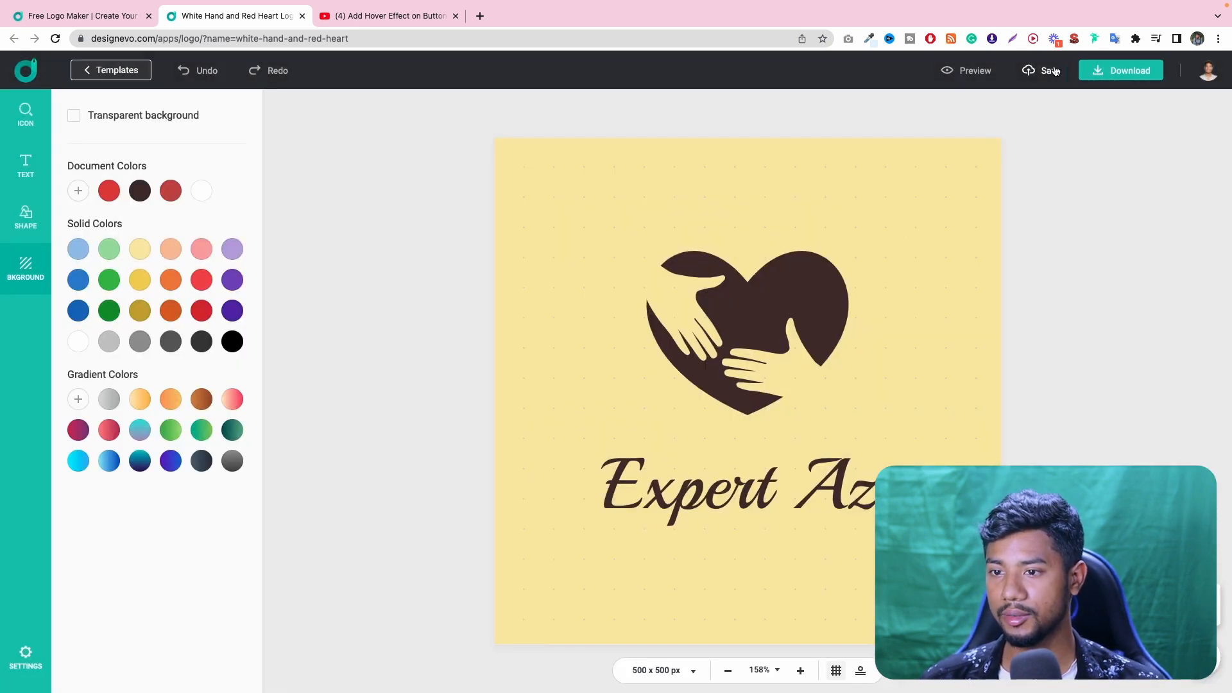
- Save the logo changes online and show the editor's settings options
left_click(1044, 71)
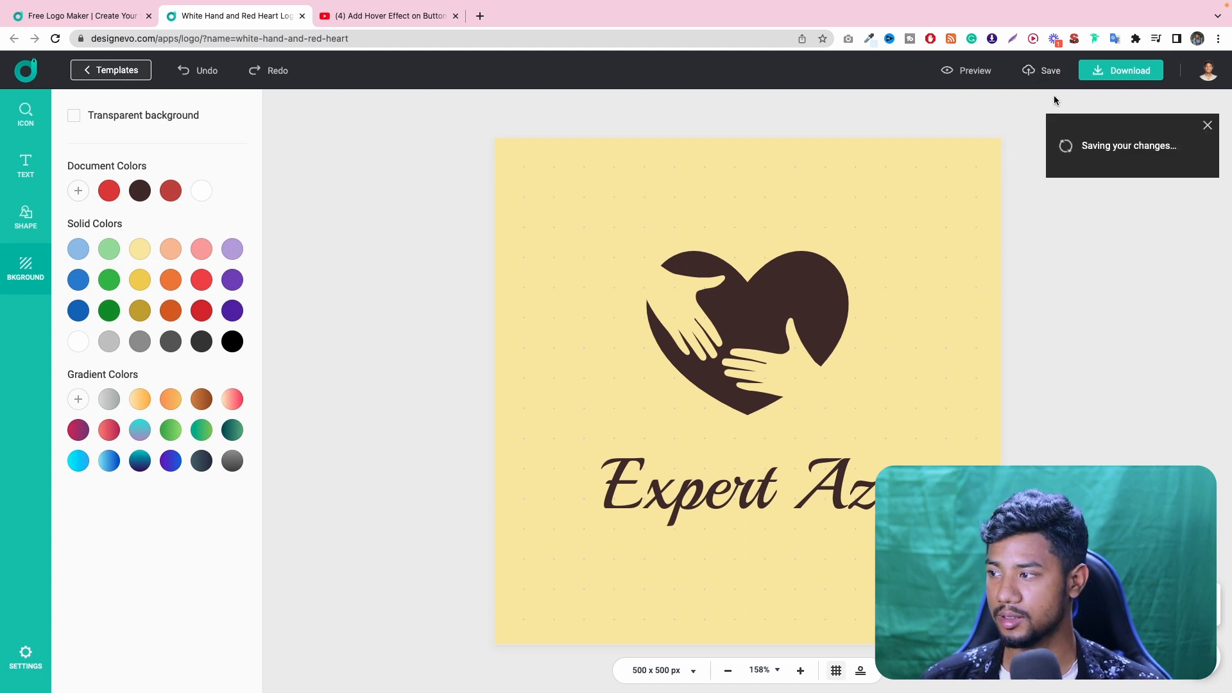
left_click(18, 666)
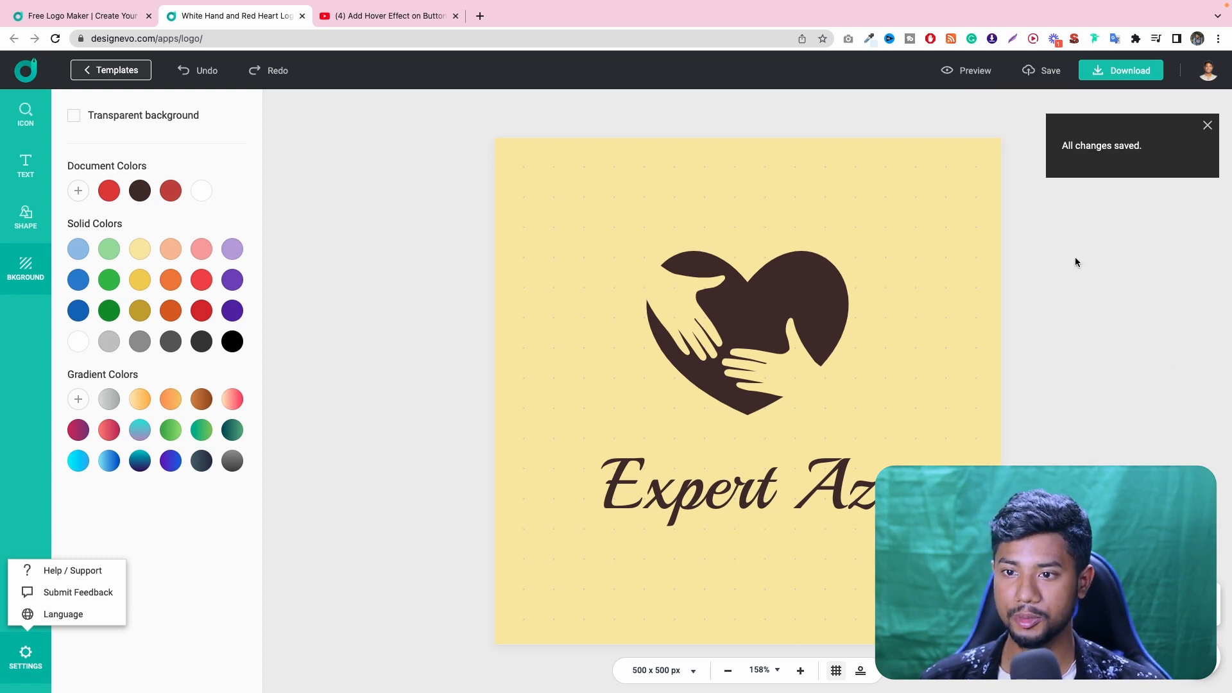
- Review the Basic and Plus download plans and download the free low-resolution logo, agreeing to give credit
left_click(1132, 75)
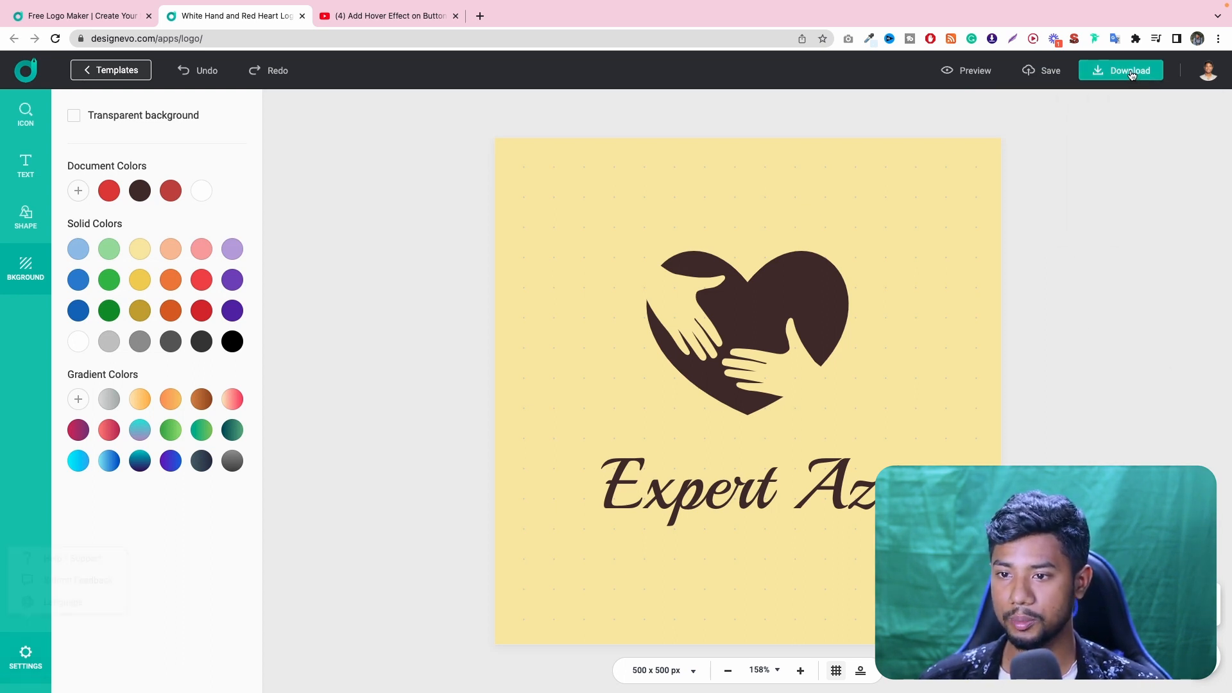
scroll(671, 340, "down", 2)
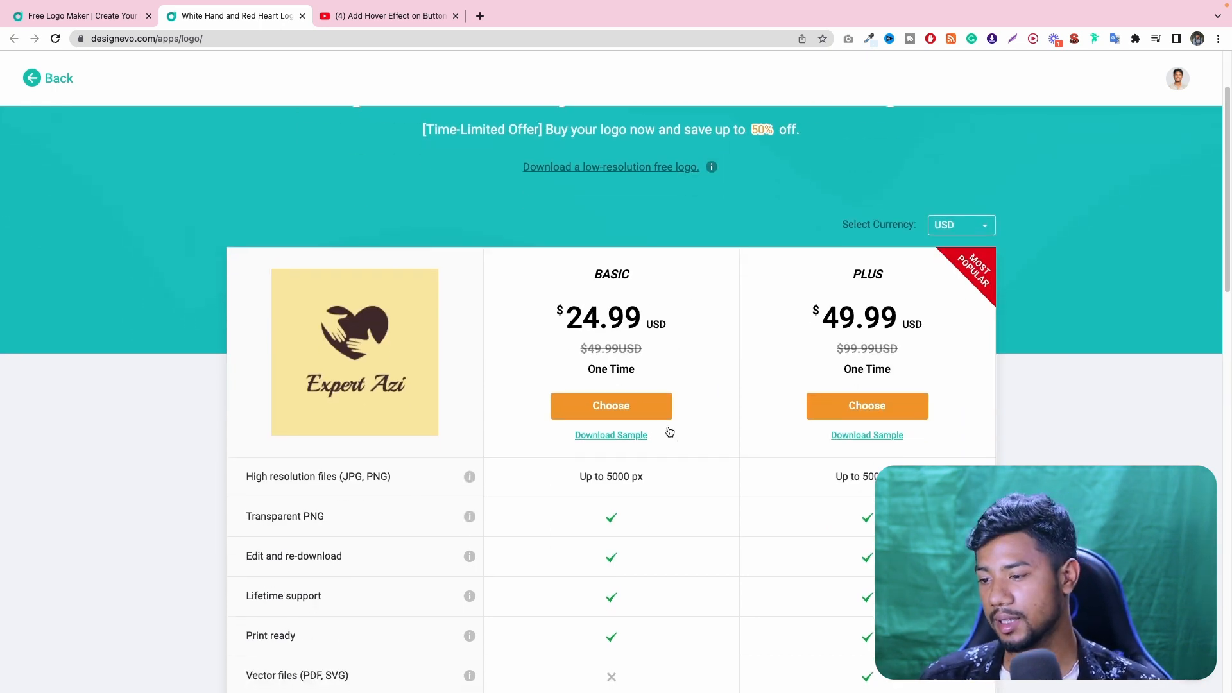
scroll(665, 431, "down", 2)
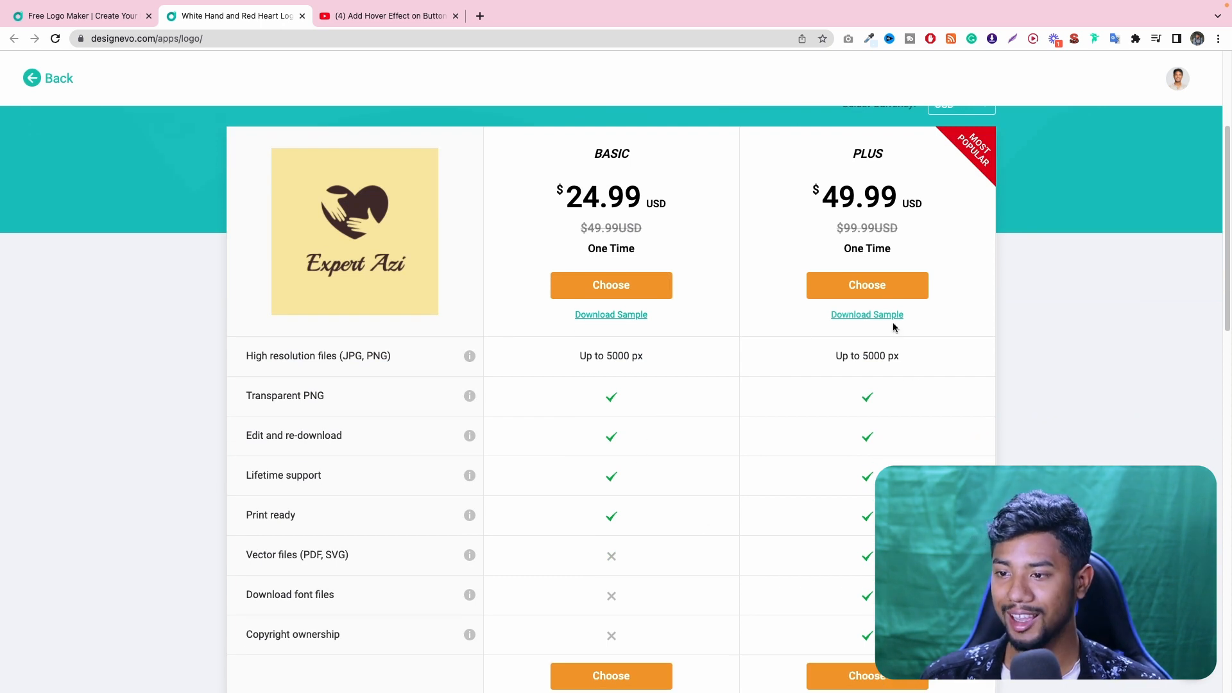
scroll(918, 421, "down", 2)
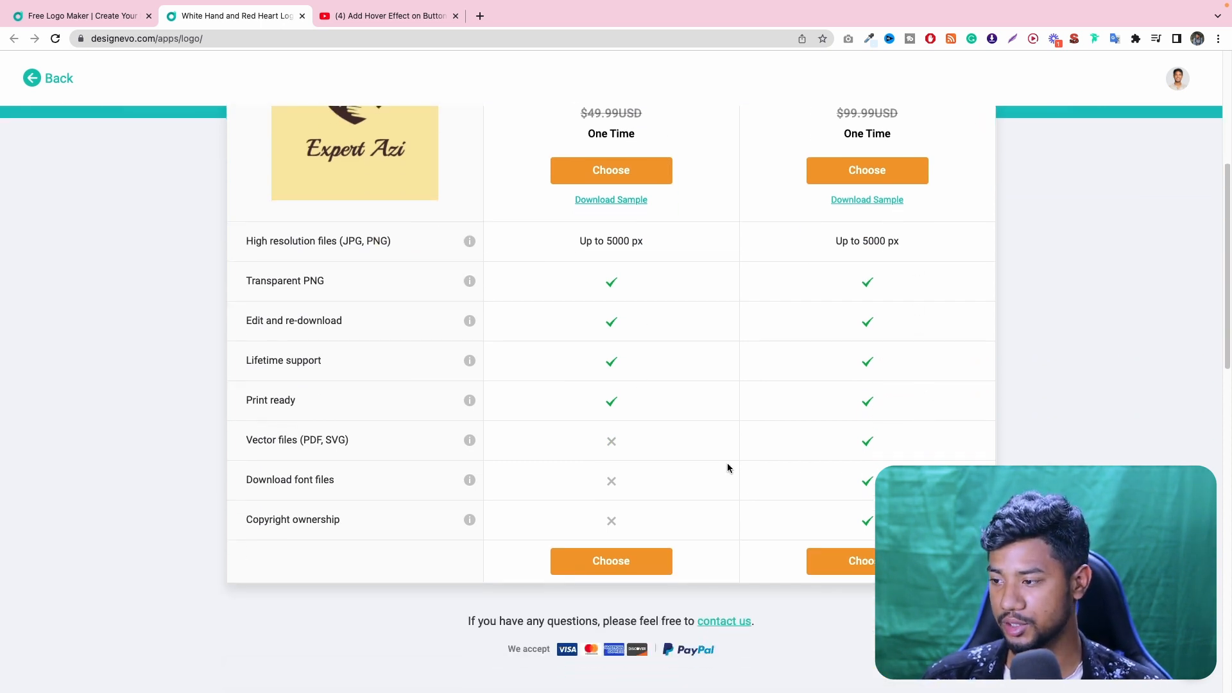
scroll(727, 468, "up", 5)
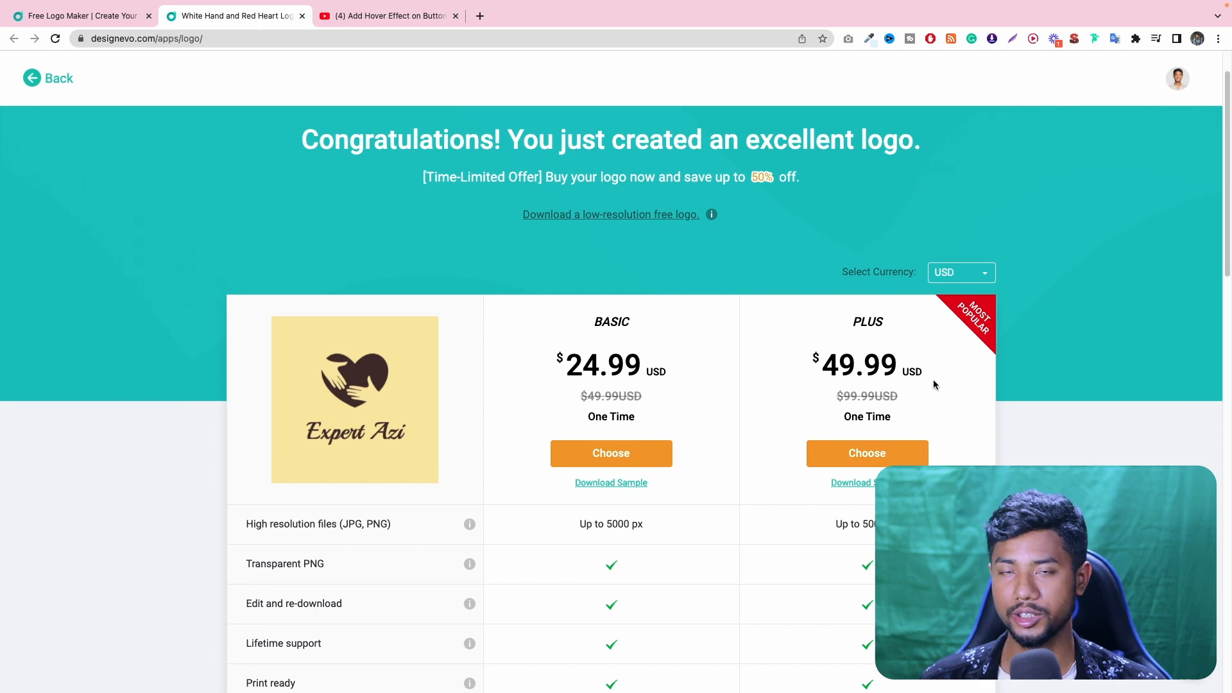
left_click(644, 215)
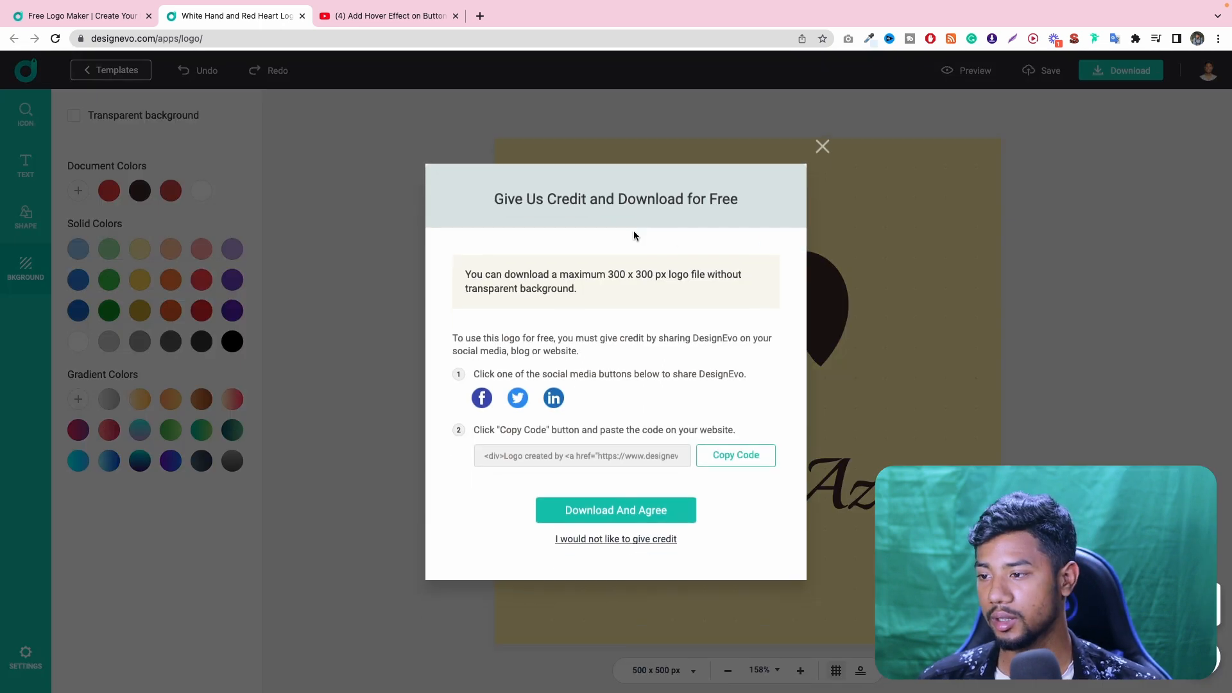
left_click(625, 511)
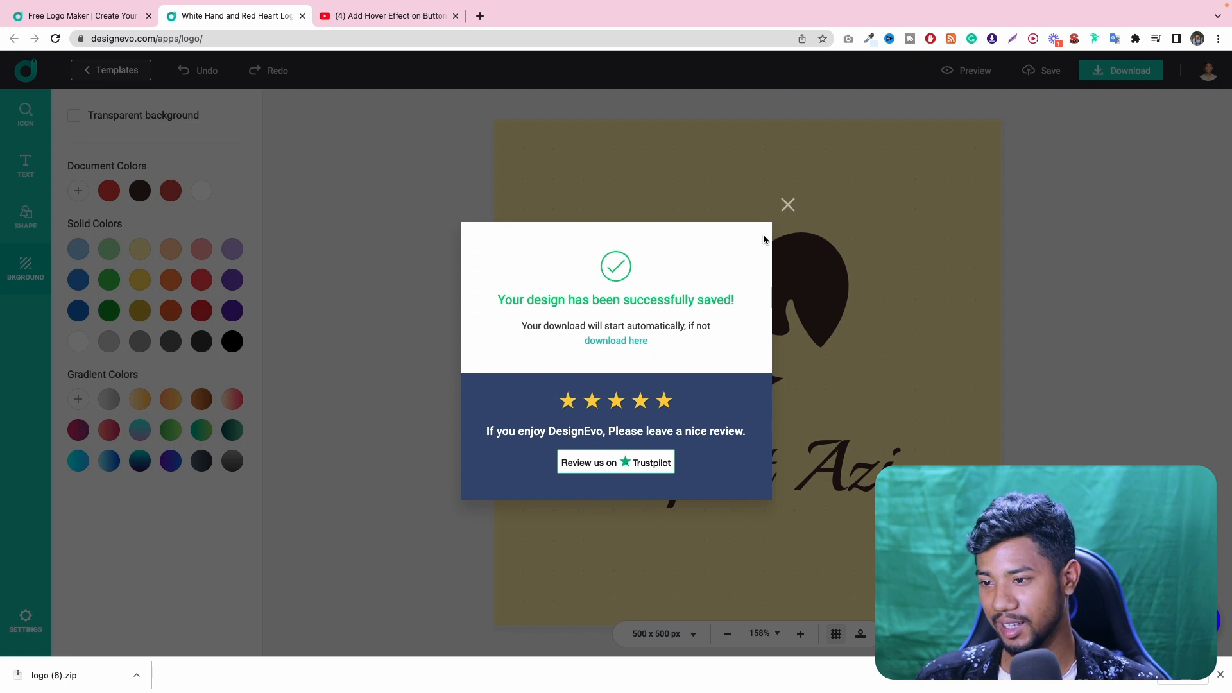
left_click(788, 205)
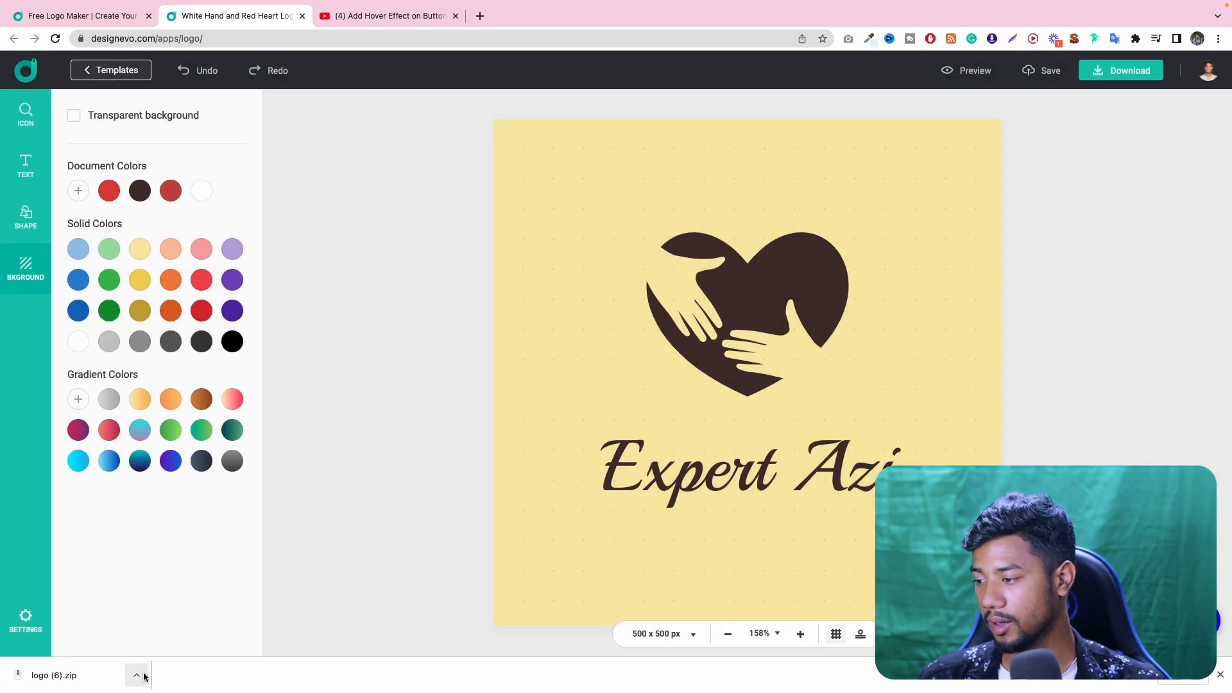
- Locate the downloaded logo (6).zip in Finder, extract it and open the extracted folder to check the logo files
left_click(139, 675)
left_click(196, 658)
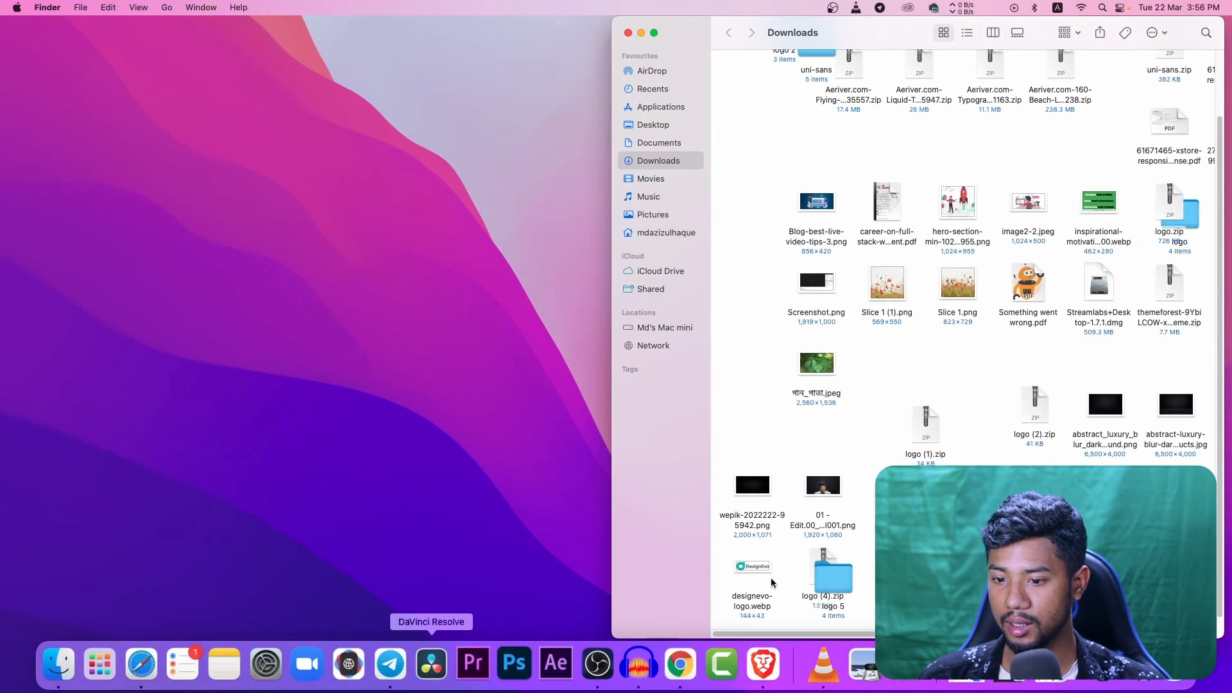
double_click(963, 567)
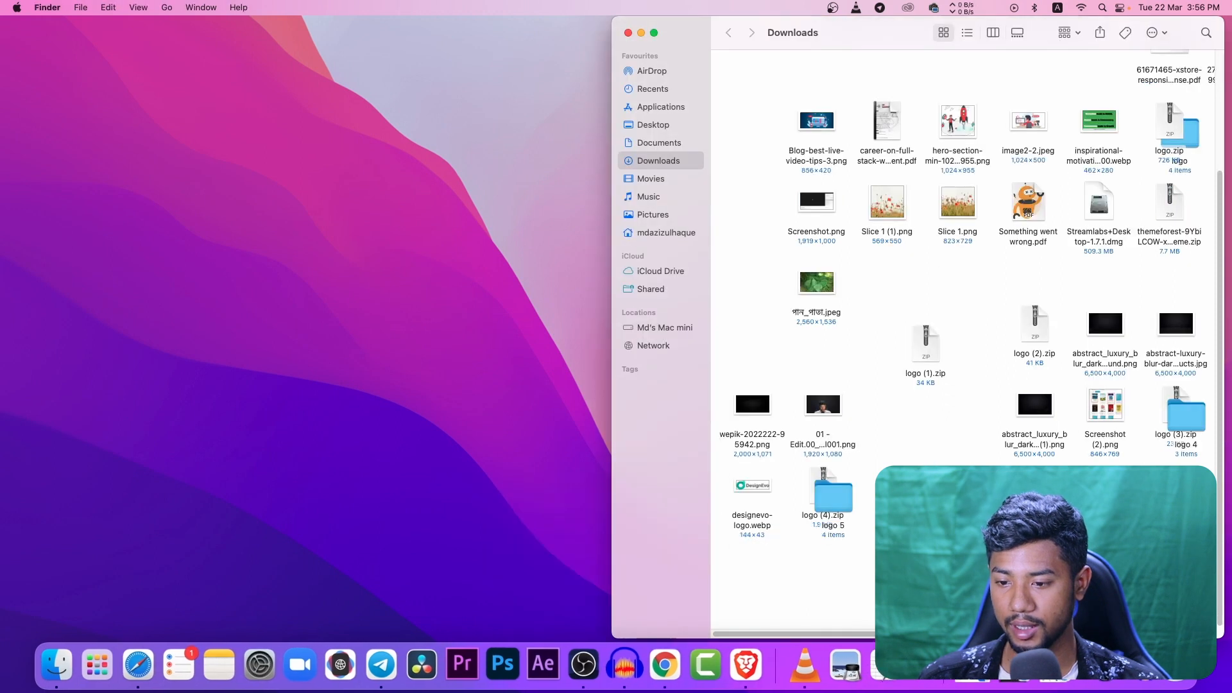
double_click(969, 567)
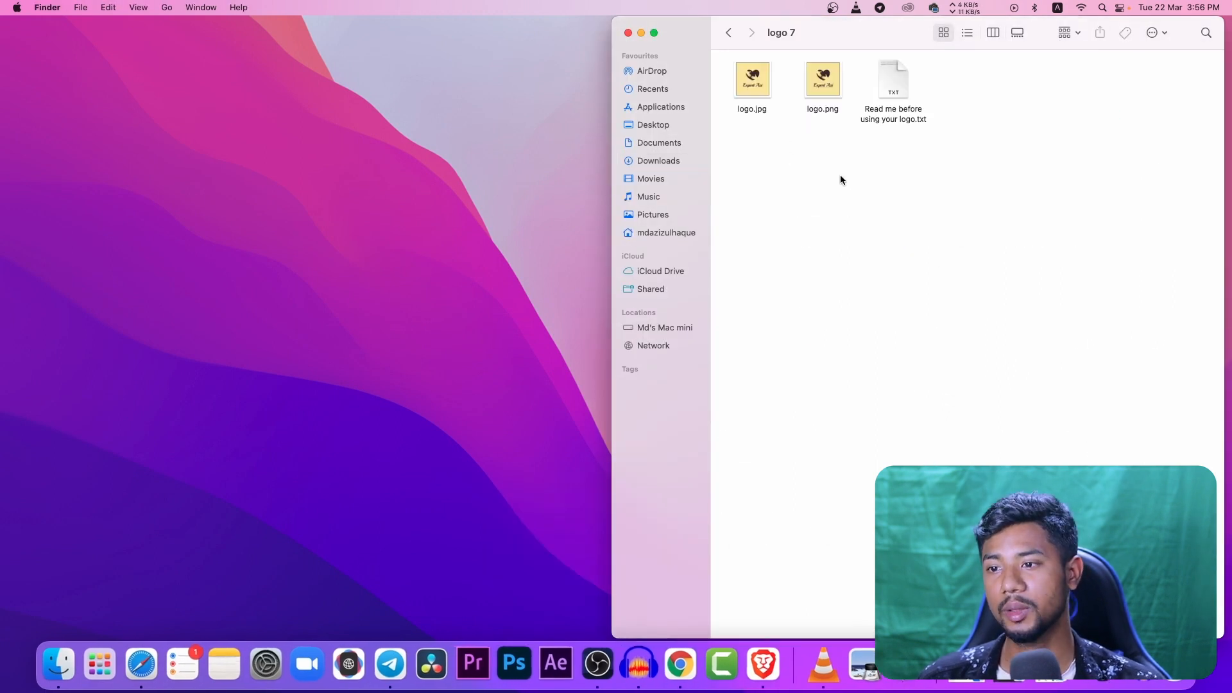
left_click_drag(795, 130, 748, 83)
left_click(755, 114)
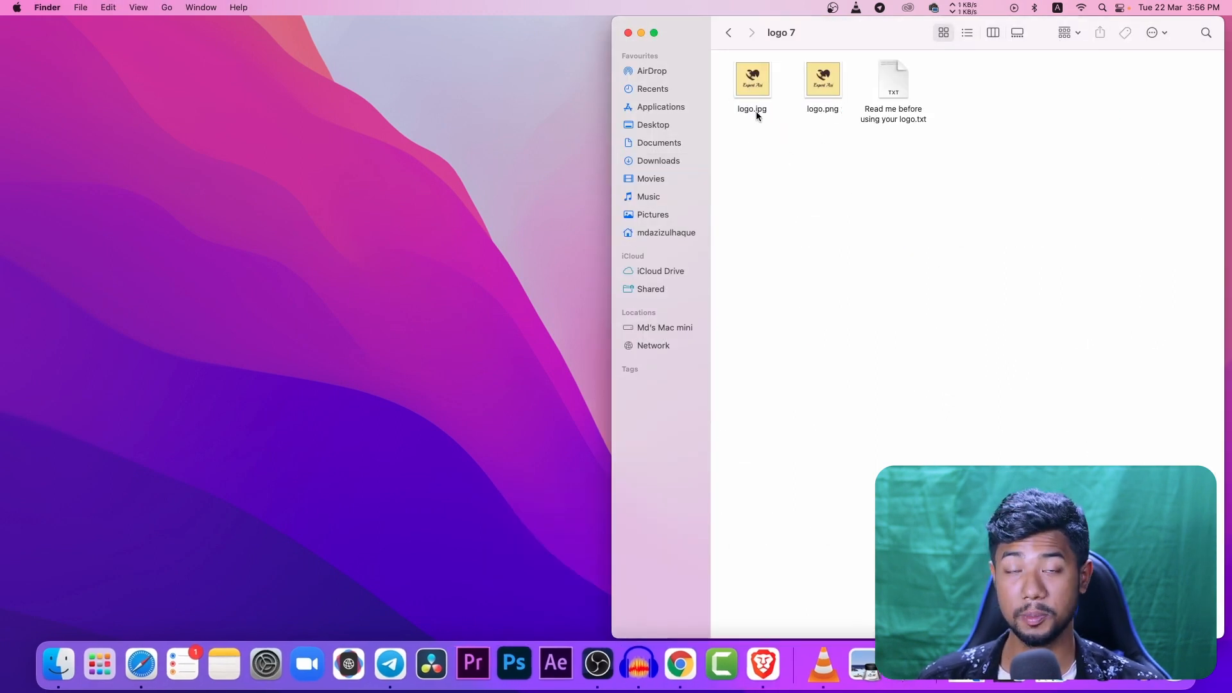
- Switch back to Google Chrome, leave the logo editor and view the saved designs in My Logos
left_click(680, 661)
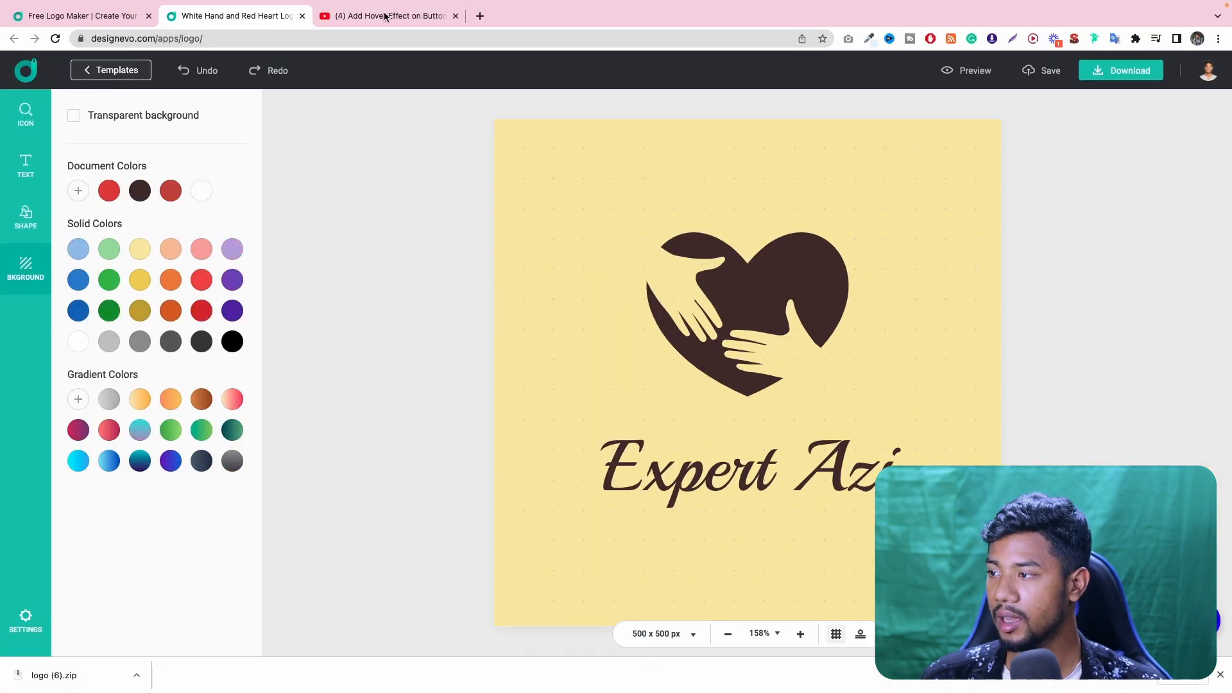
left_click(27, 75)
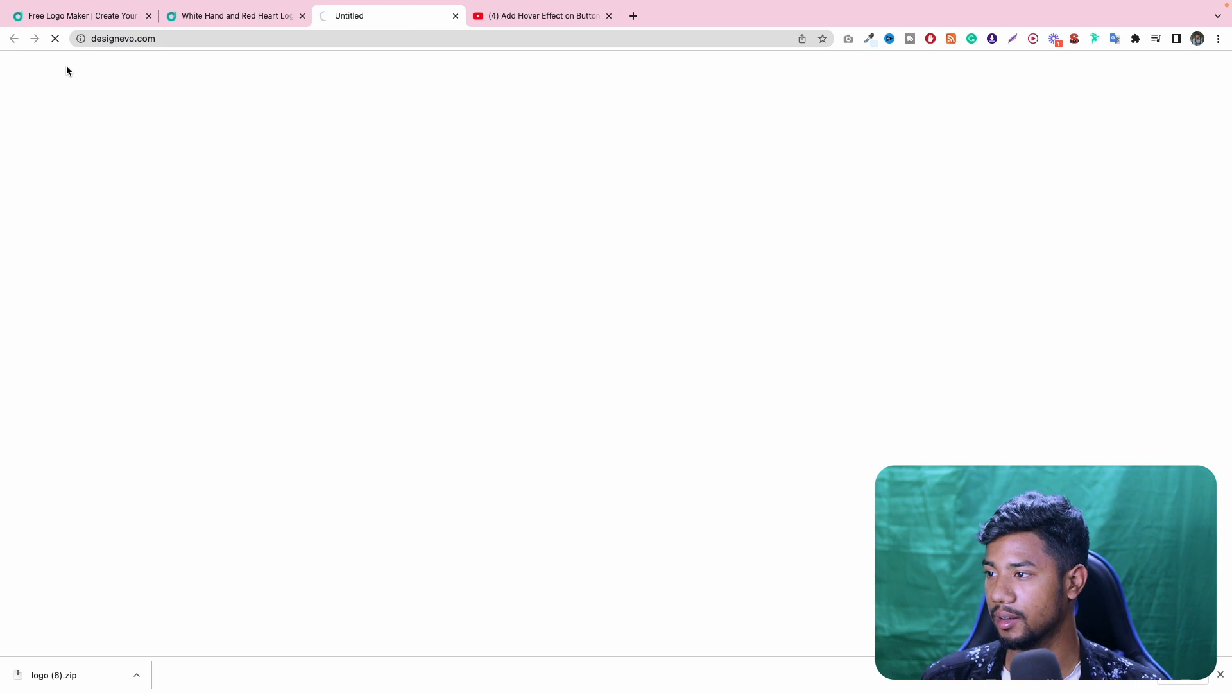
left_click(290, 17)
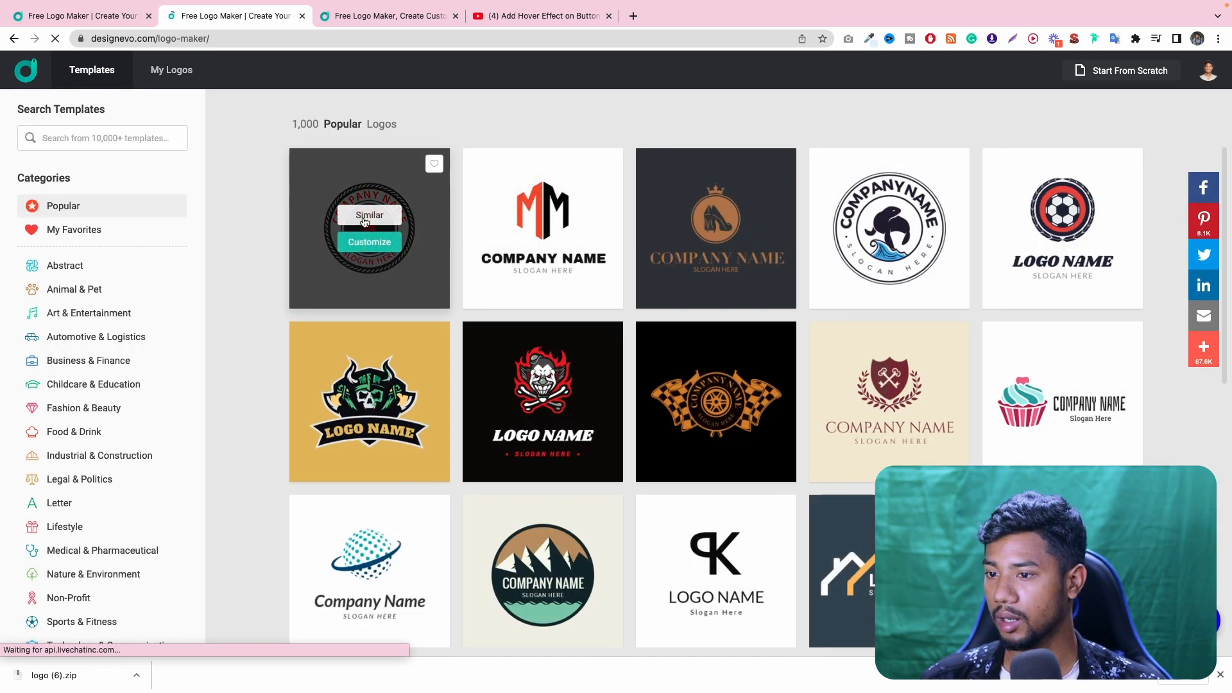
left_click(172, 74)
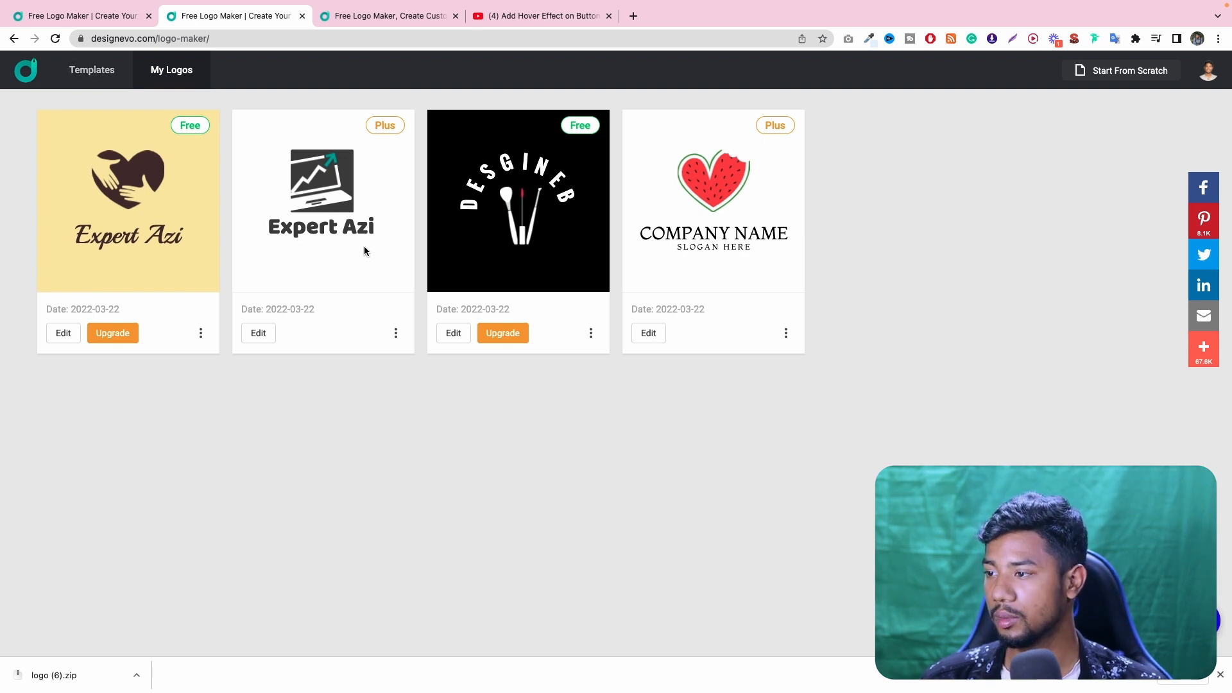
- Open the yellow viking banner template for customizing and delete all its elements, keeping only the background
left_click(101, 79)
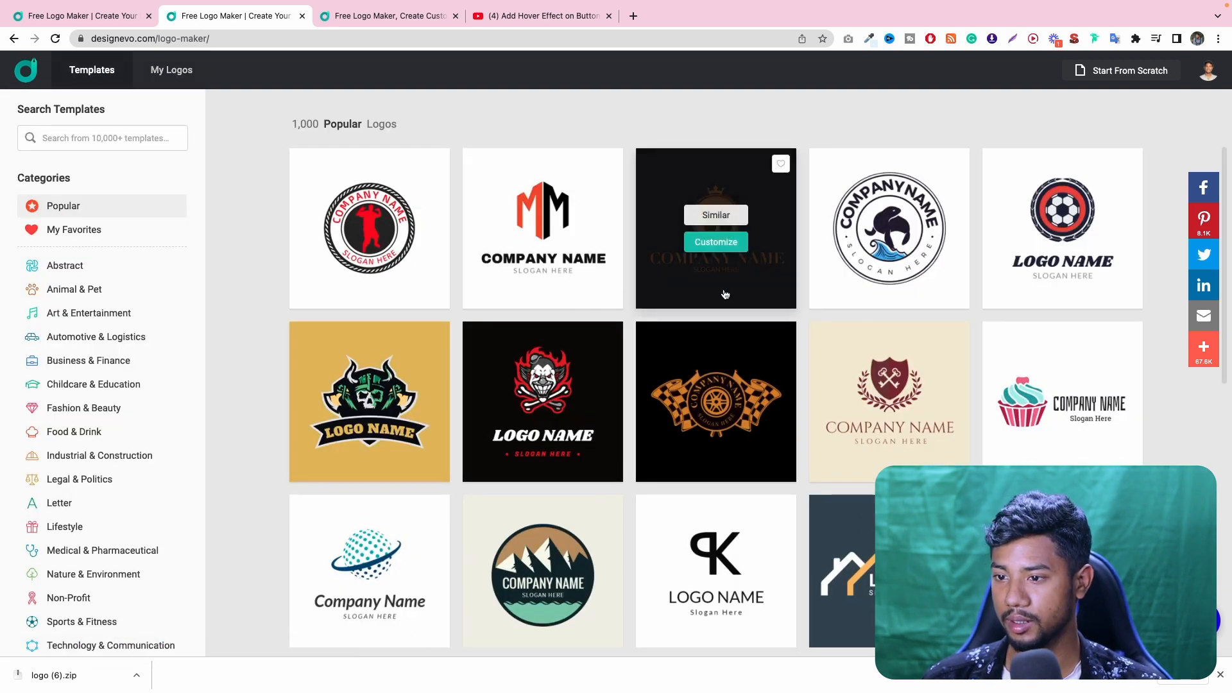
mouse_move(892, 286)
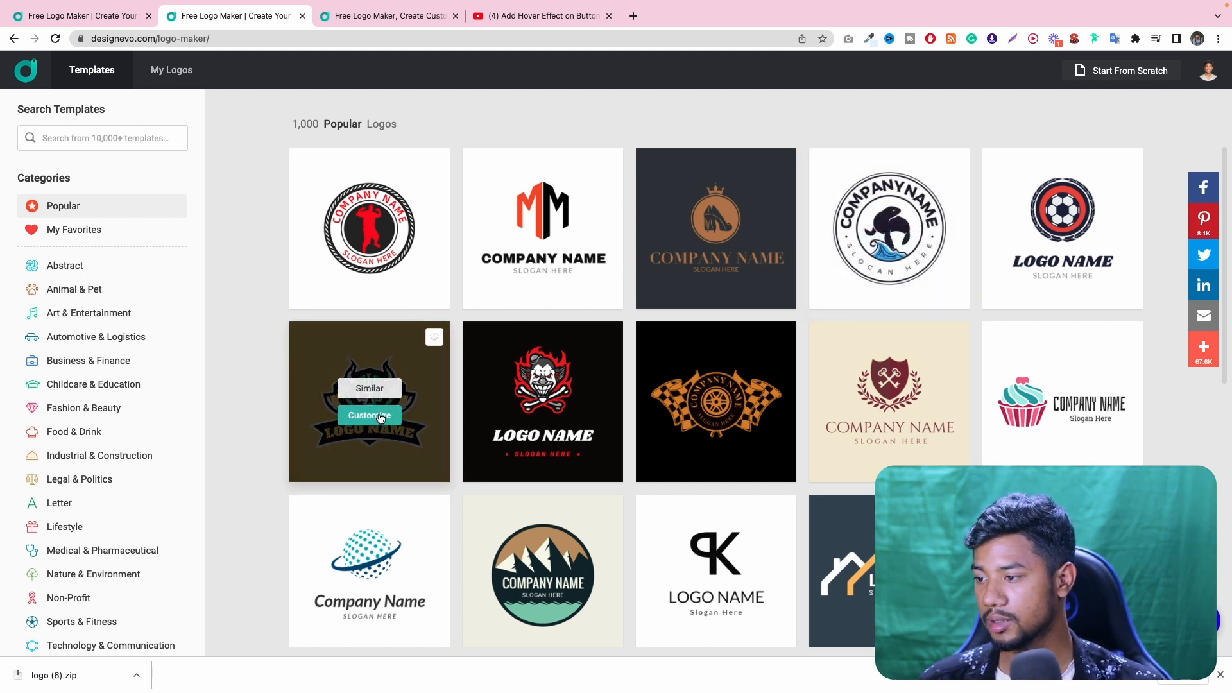
left_click(380, 417)
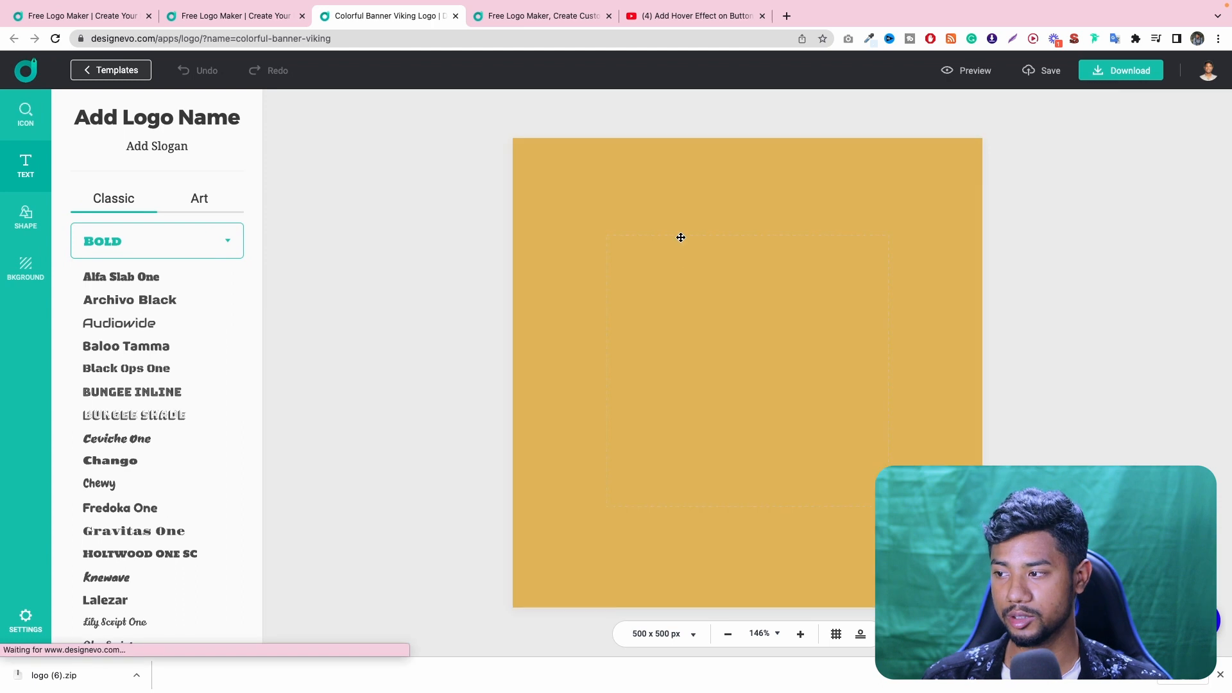
left_click_drag(891, 186, 671, 510)
key("BackSpace")
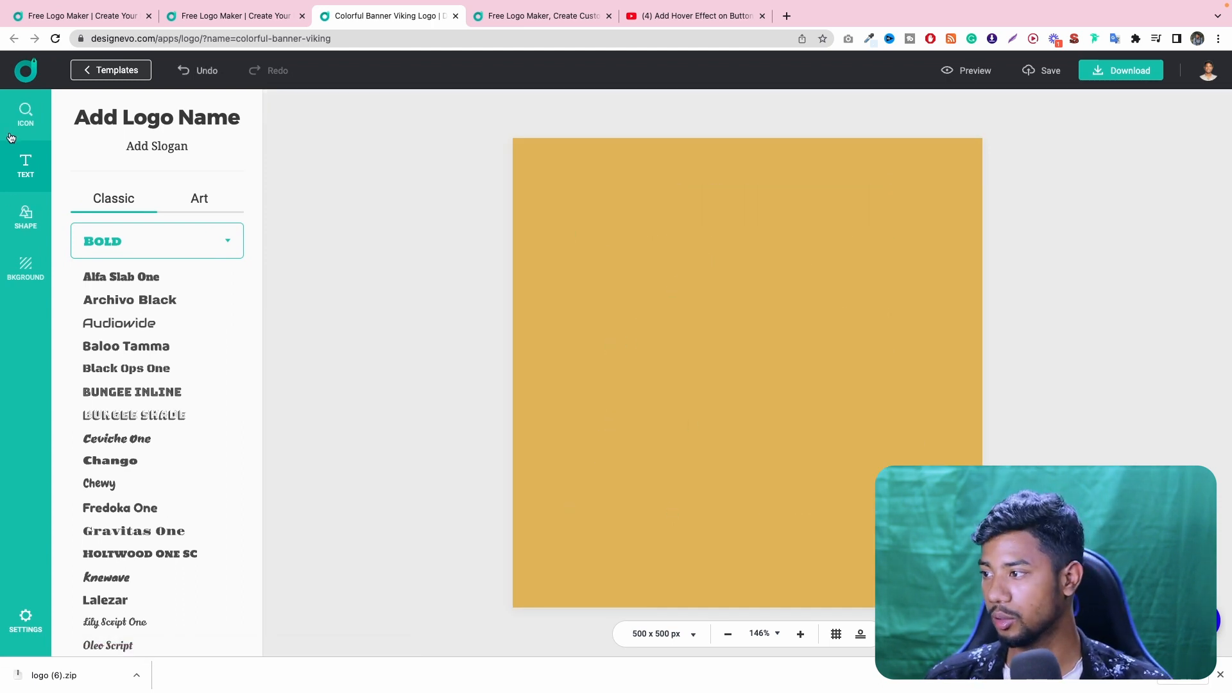
- Add the monitor icon with a play button from the youtube icons, enlarge it and move it near the canvas center
left_click(16, 132)
left_click(159, 193)
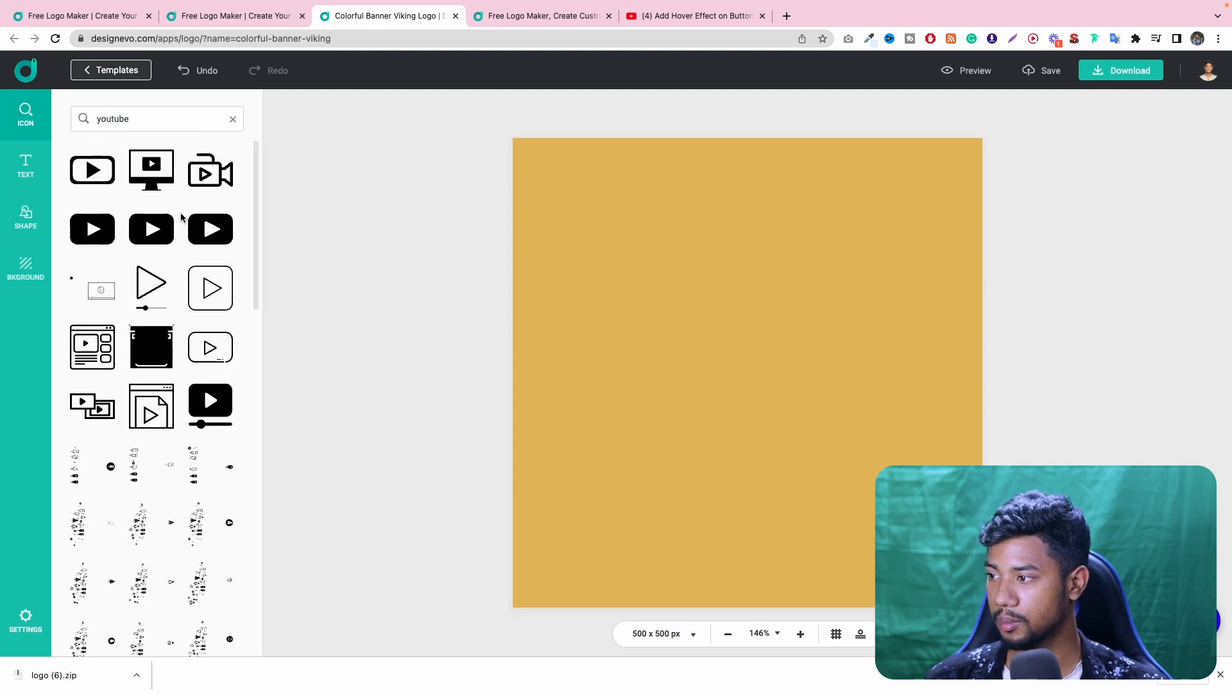
left_click(152, 170)
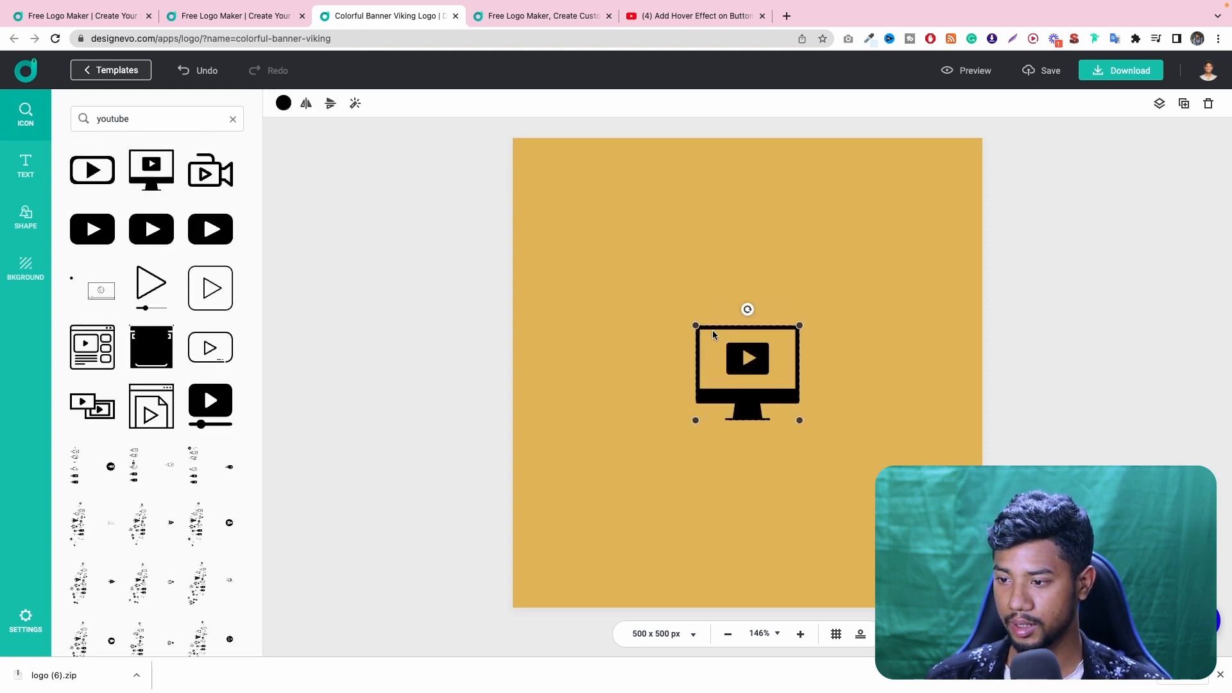
left_click_drag(799, 420, 902, 516)
left_click_drag(838, 463, 800, 416)
- Try flipping the monitor icon horizontally and vertically, and restore its original orientation
left_click(306, 103)
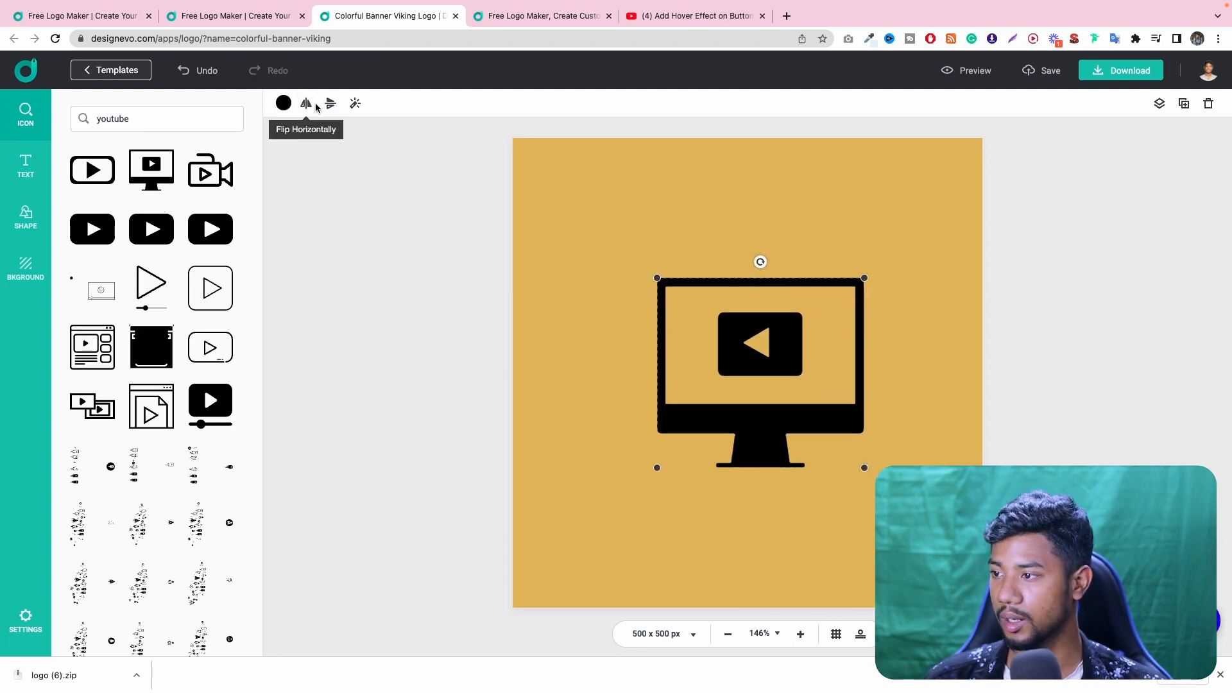
left_click(328, 104)
left_click(328, 104)
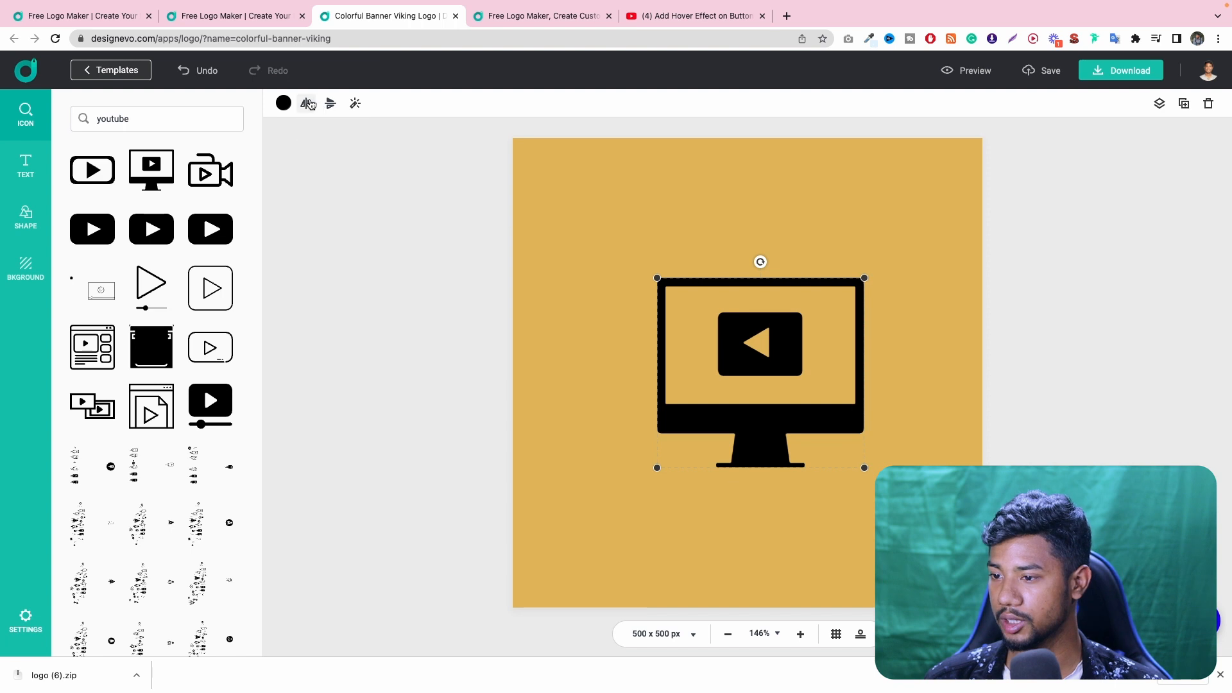
left_click(308, 103)
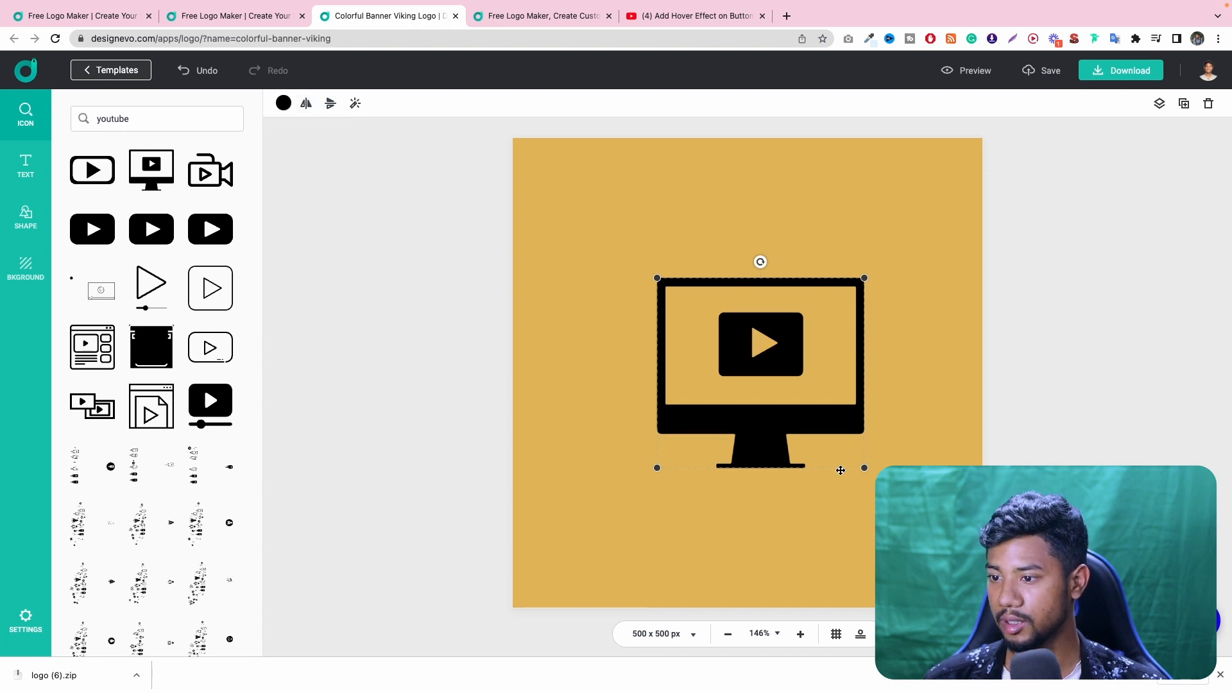
- Recolor the monitor icon to white (FFFFFF)
left_click(284, 104)
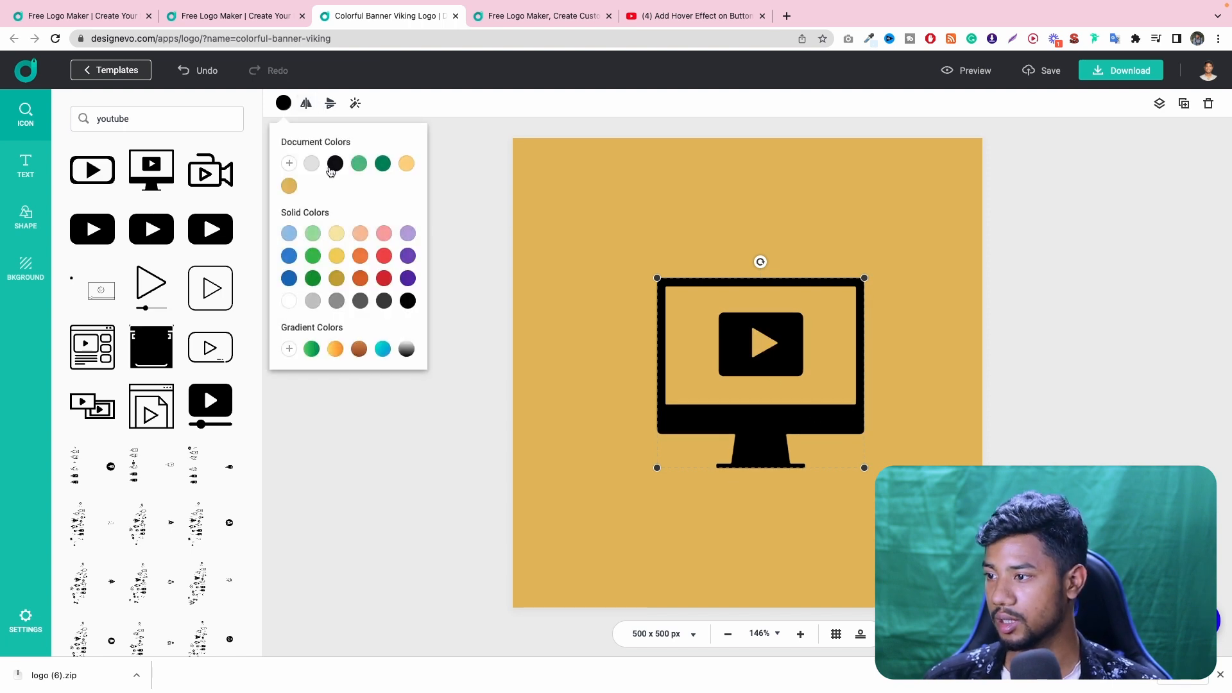
left_click(289, 164)
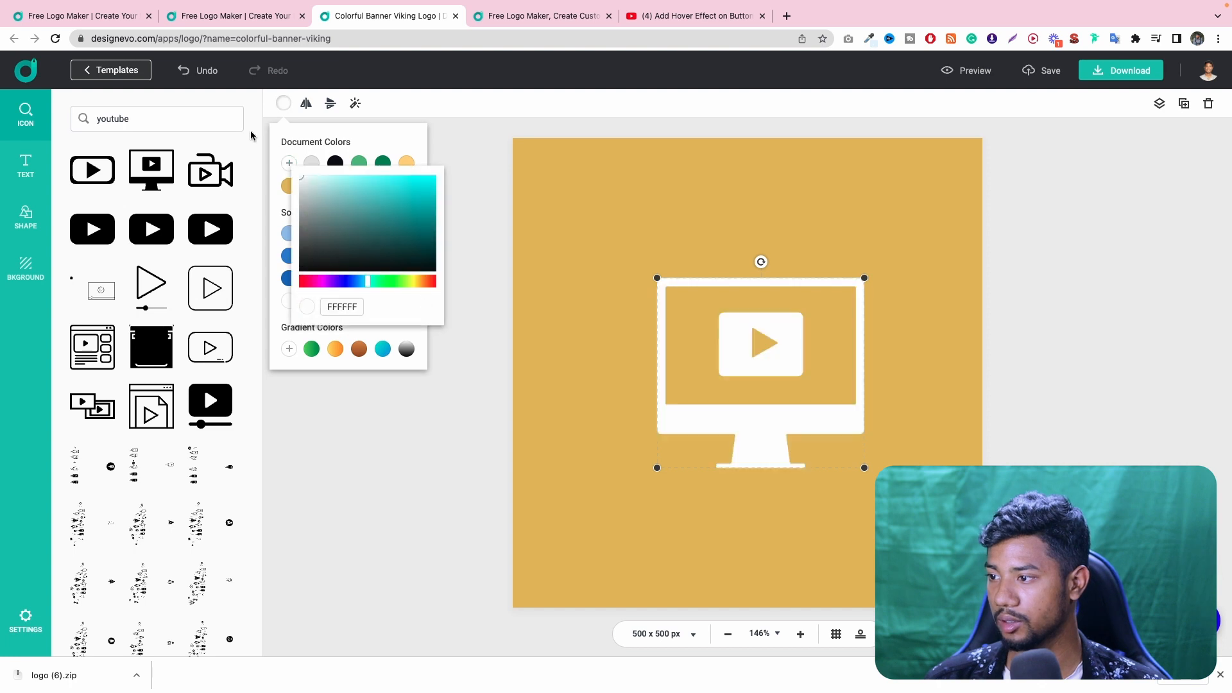
left_click(390, 438)
left_click(436, 417)
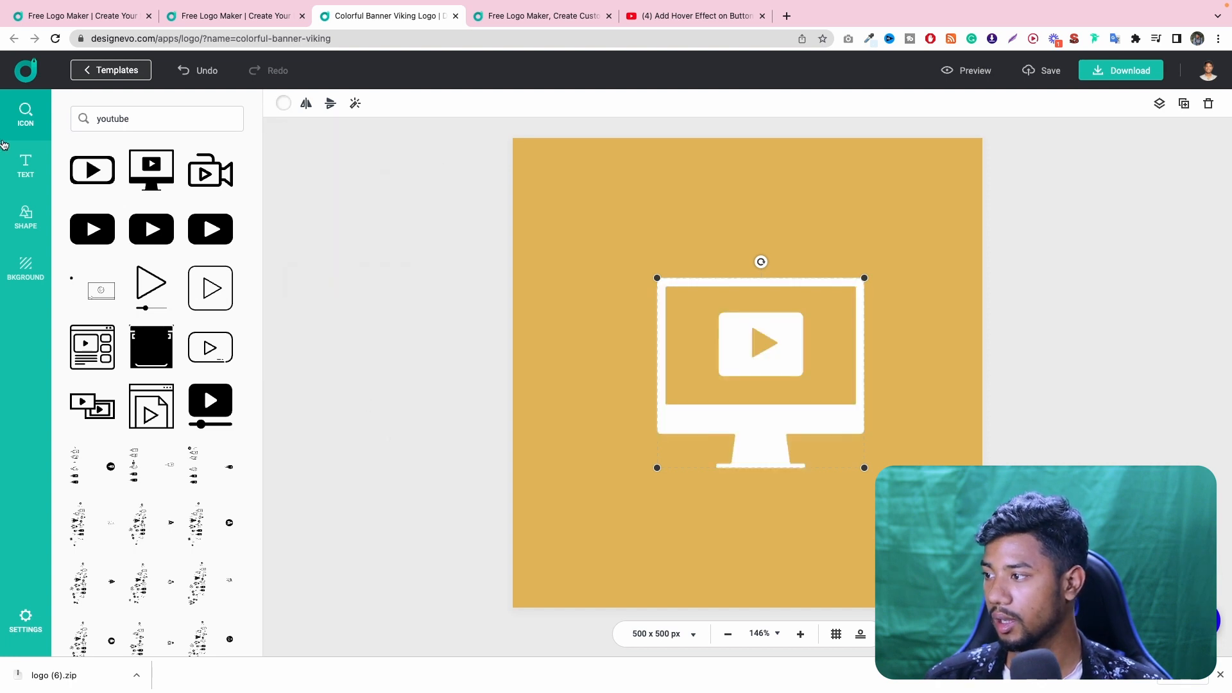
- Add a text element in the Baloo Tamma font reading "Expert Azi"
left_click(18, 157)
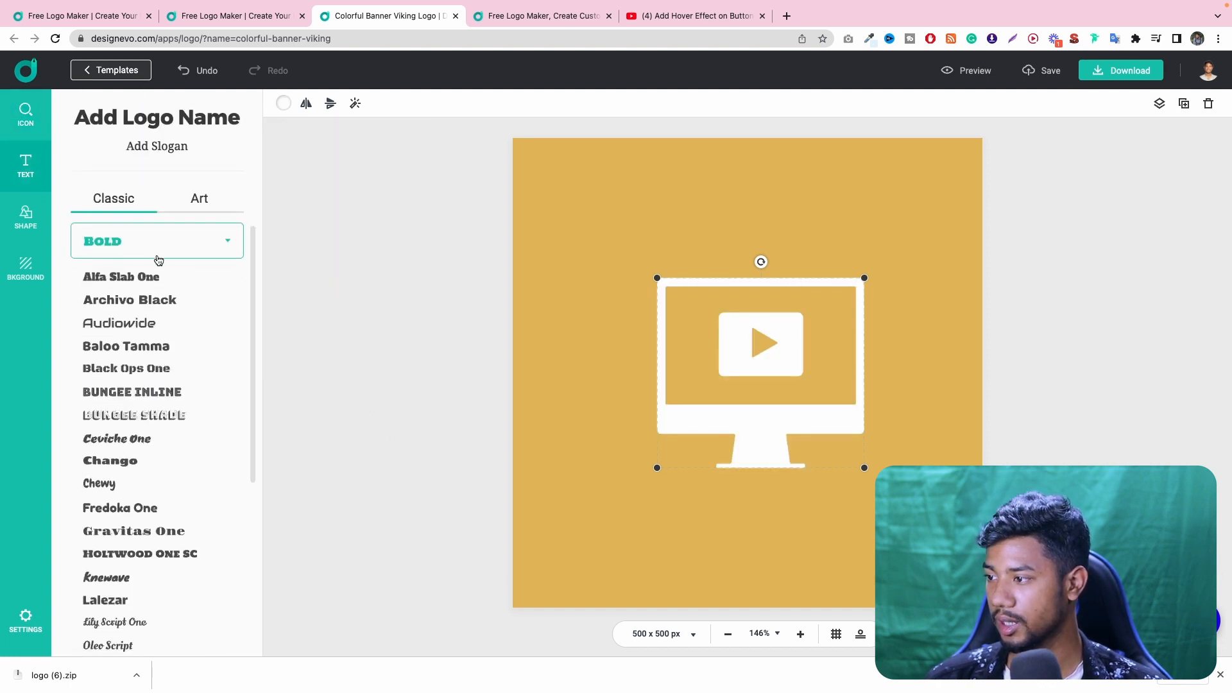
left_click(147, 347)
double_click(785, 381)
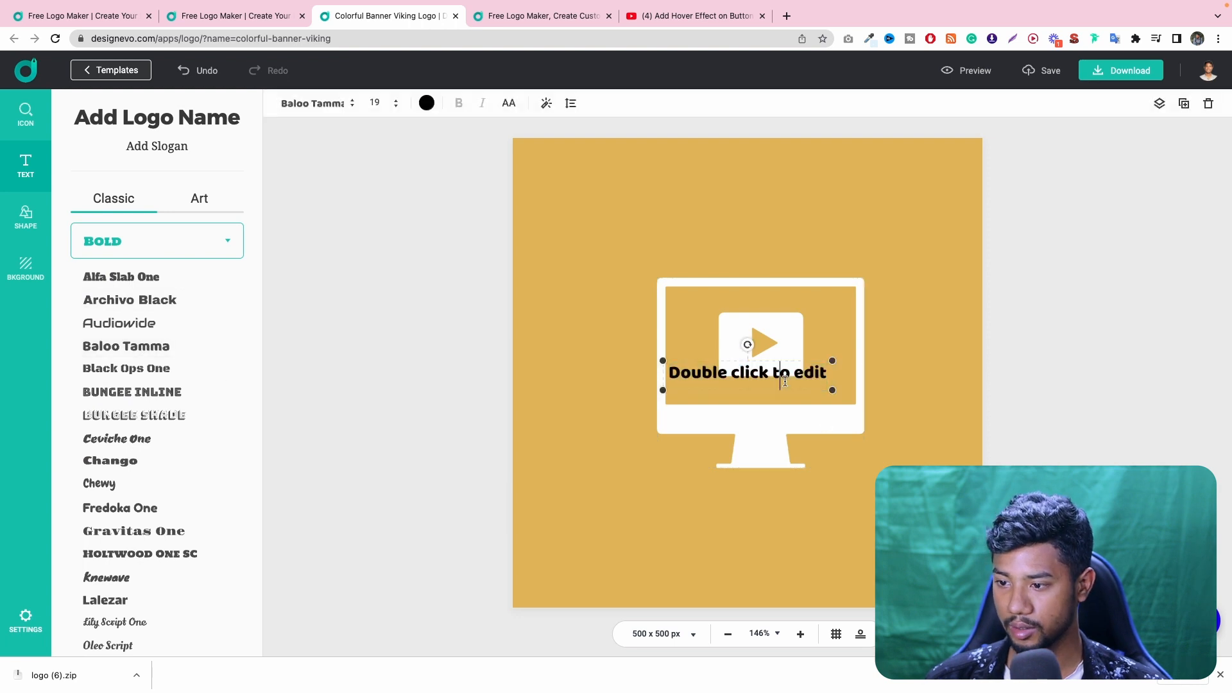
type("Expe")
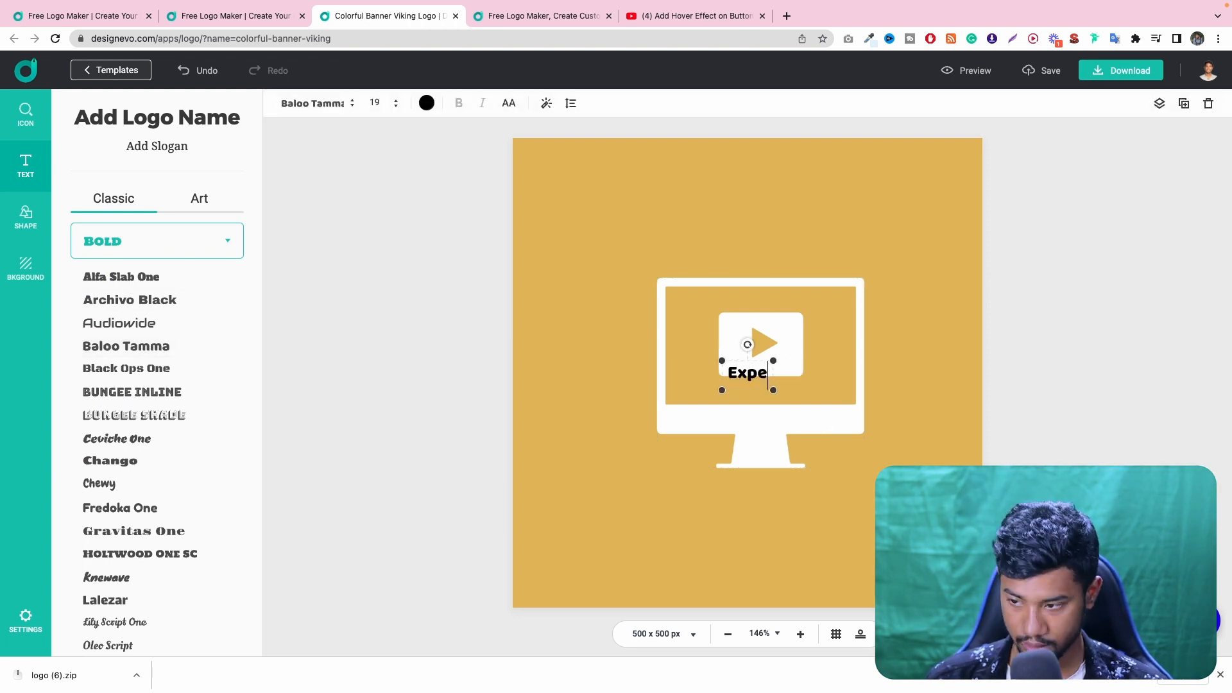
type("rt Azi")
left_click(828, 407)
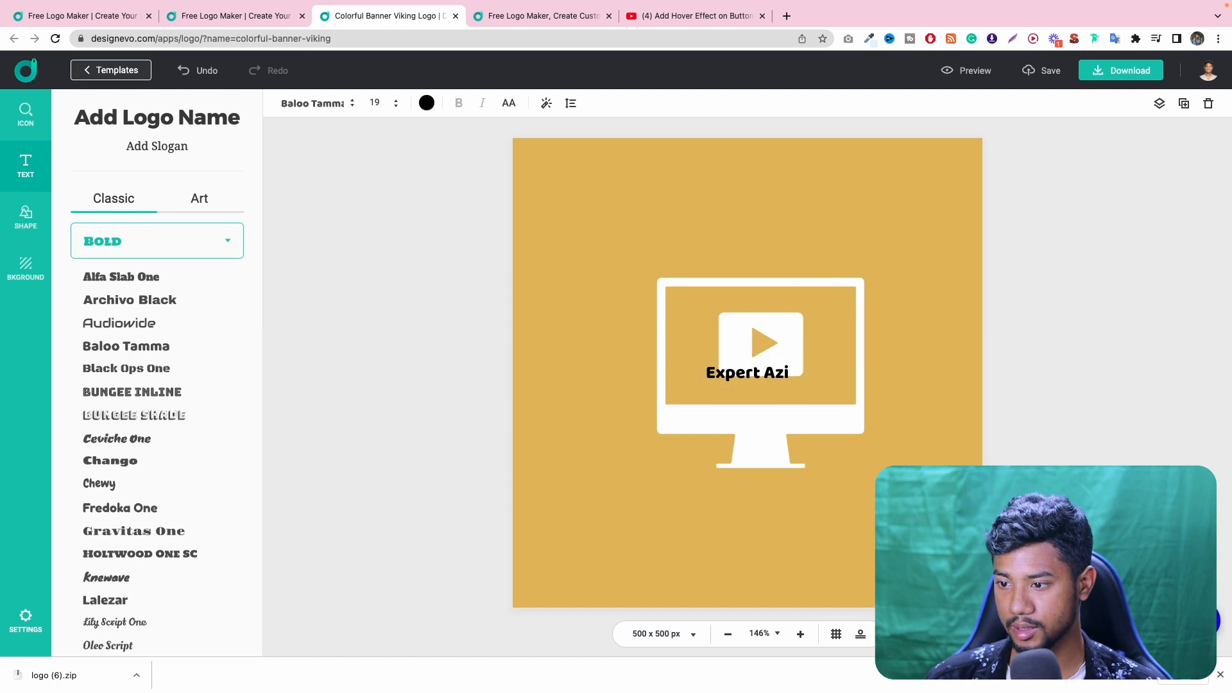
- Move the text below the monitor icon and shift the icon up and slightly left to center it
left_click_drag(781, 382, 788, 546)
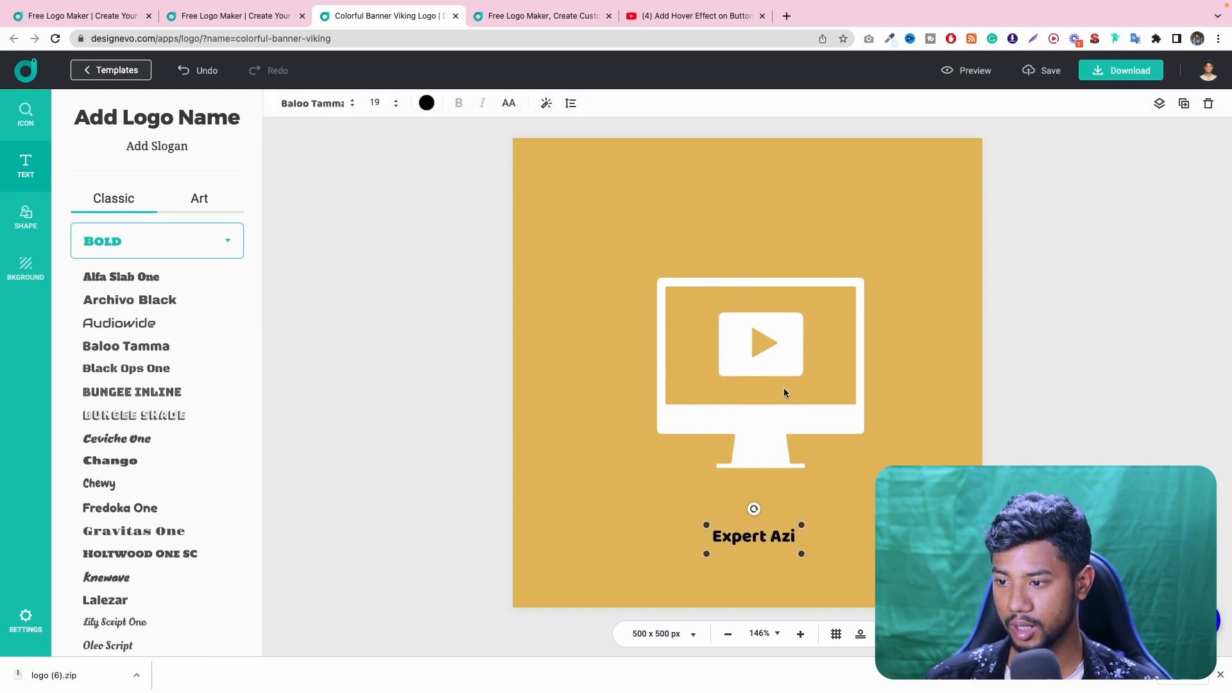
left_click(780, 431)
left_click_drag(780, 432, 760, 396)
- Enlarge the text to font size 81 and center it just under the monitor icon
left_click(768, 541)
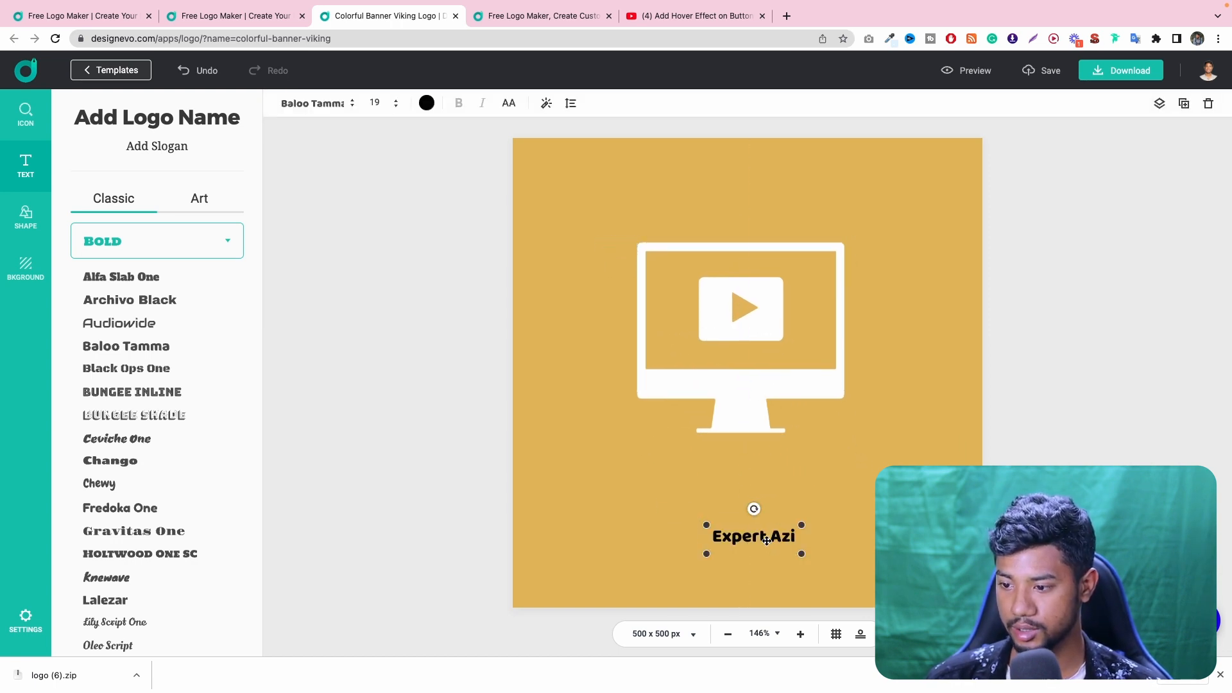
left_click_drag(768, 541, 990, 569)
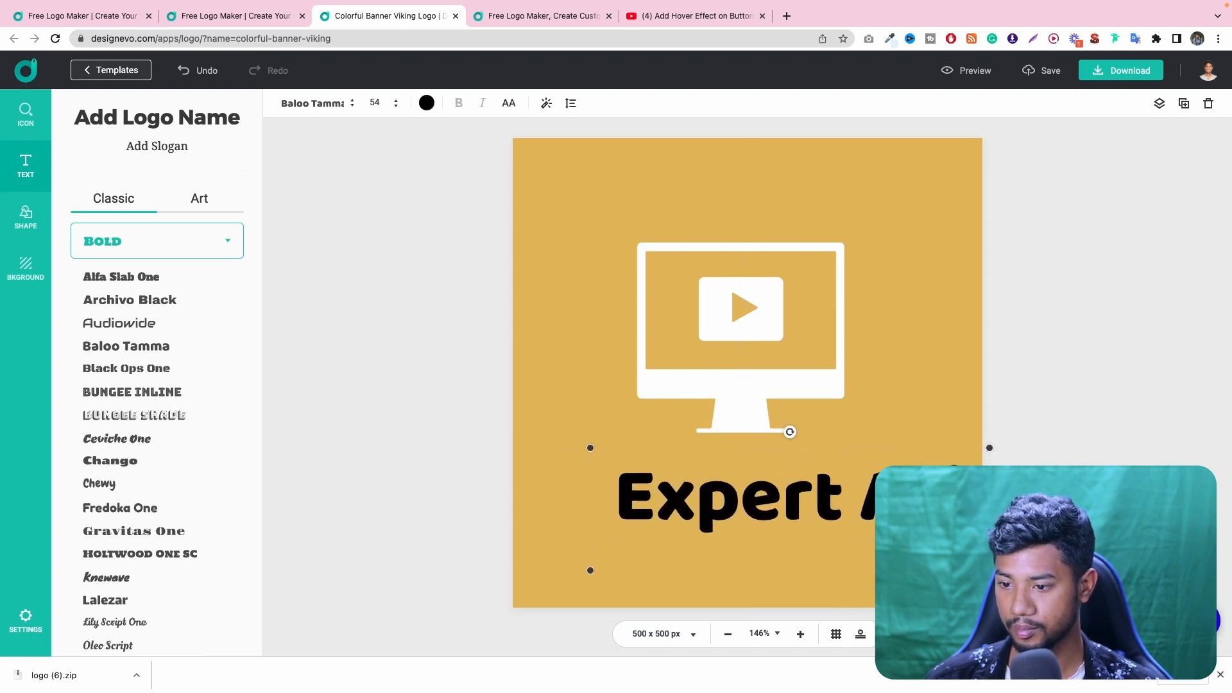
left_click_drag(901, 508, 865, 496)
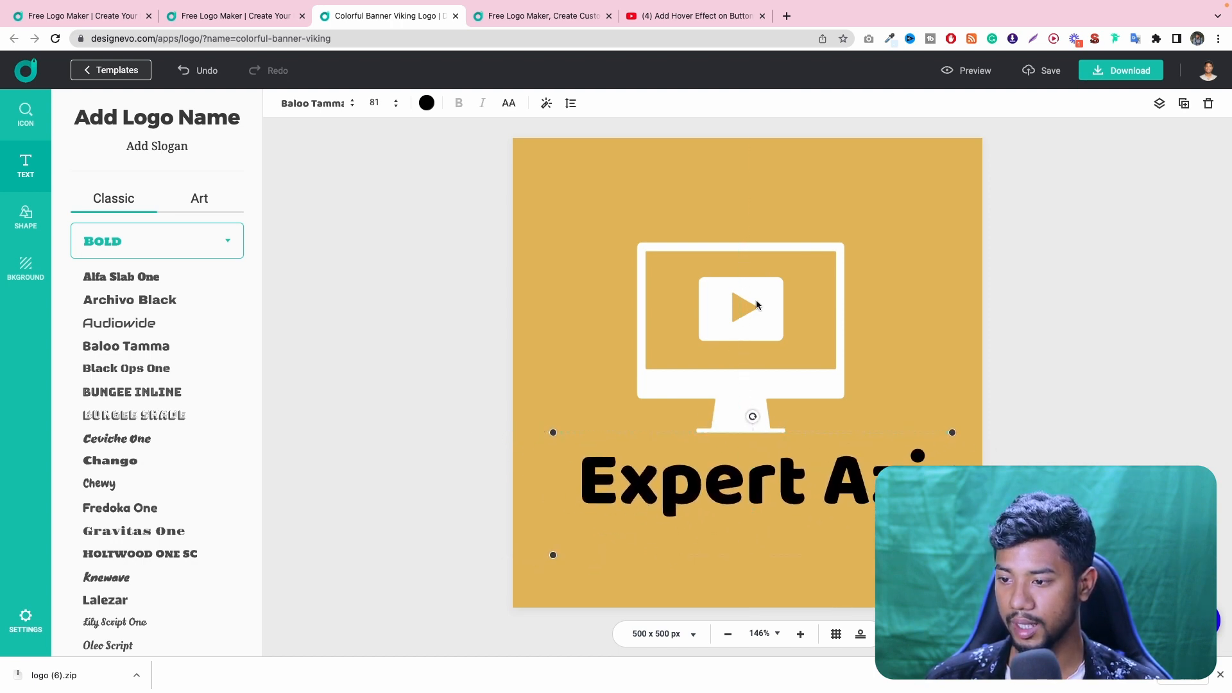
- Recolor the text to white and move it slightly down, away from the monitor's stand
left_click(427, 103)
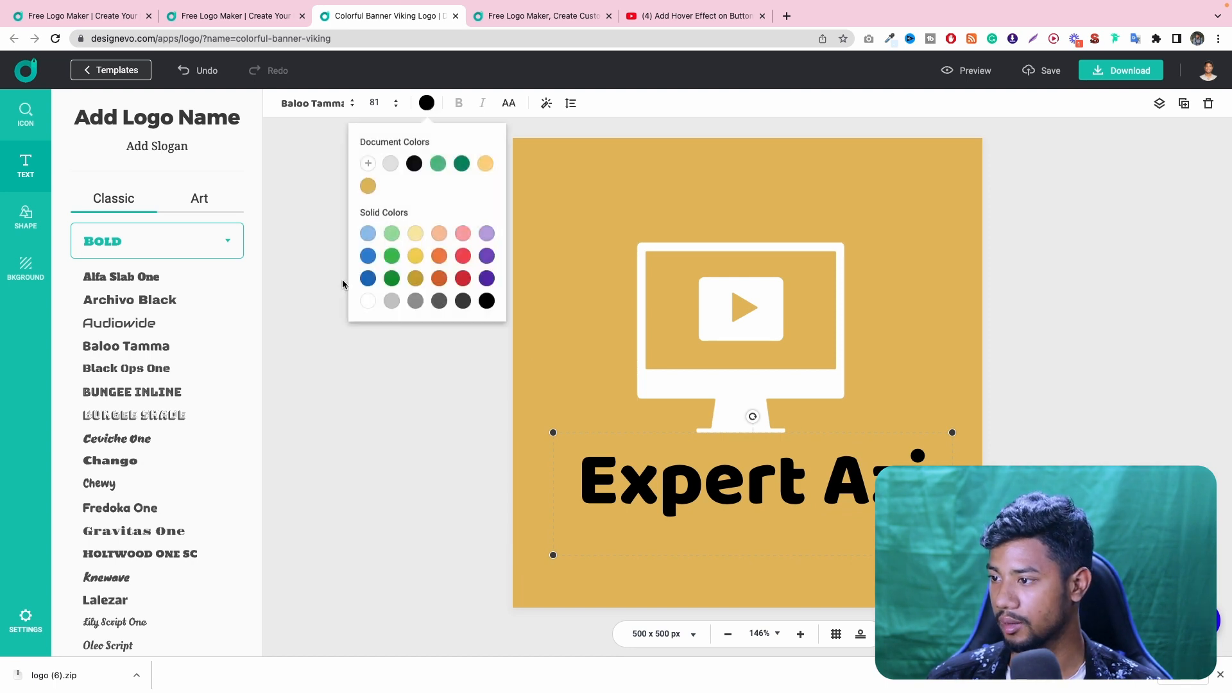
left_click(367, 162)
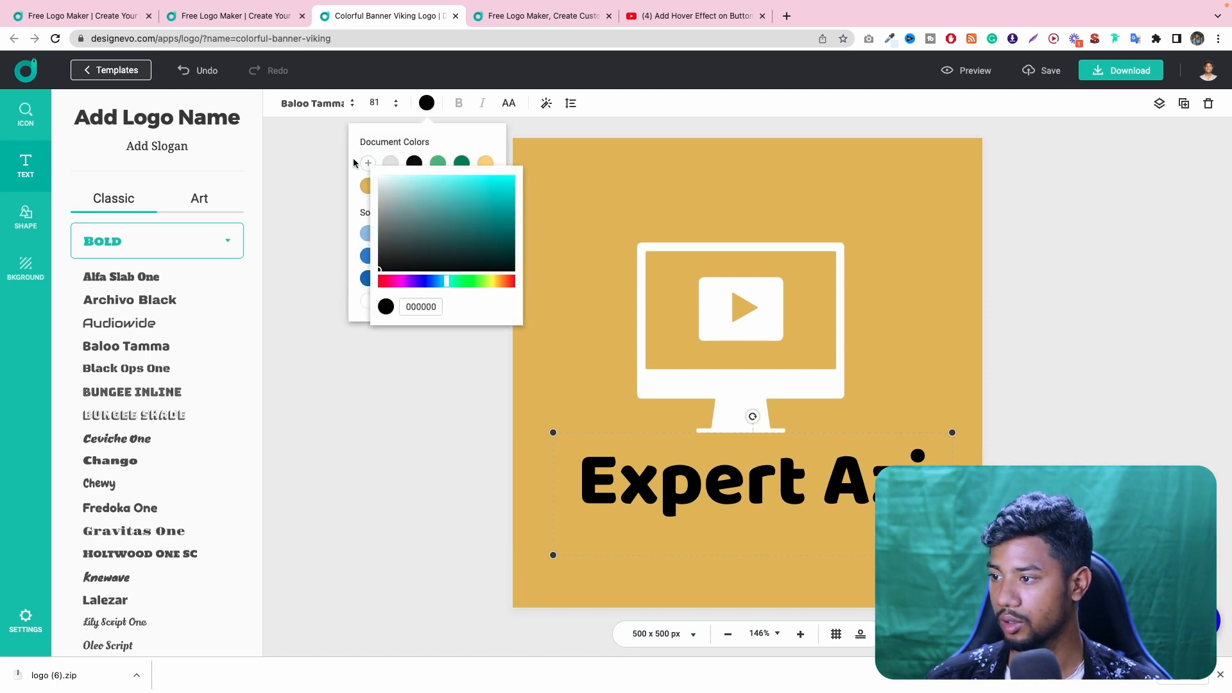
left_click_drag(411, 204, 378, 175)
left_click(747, 478)
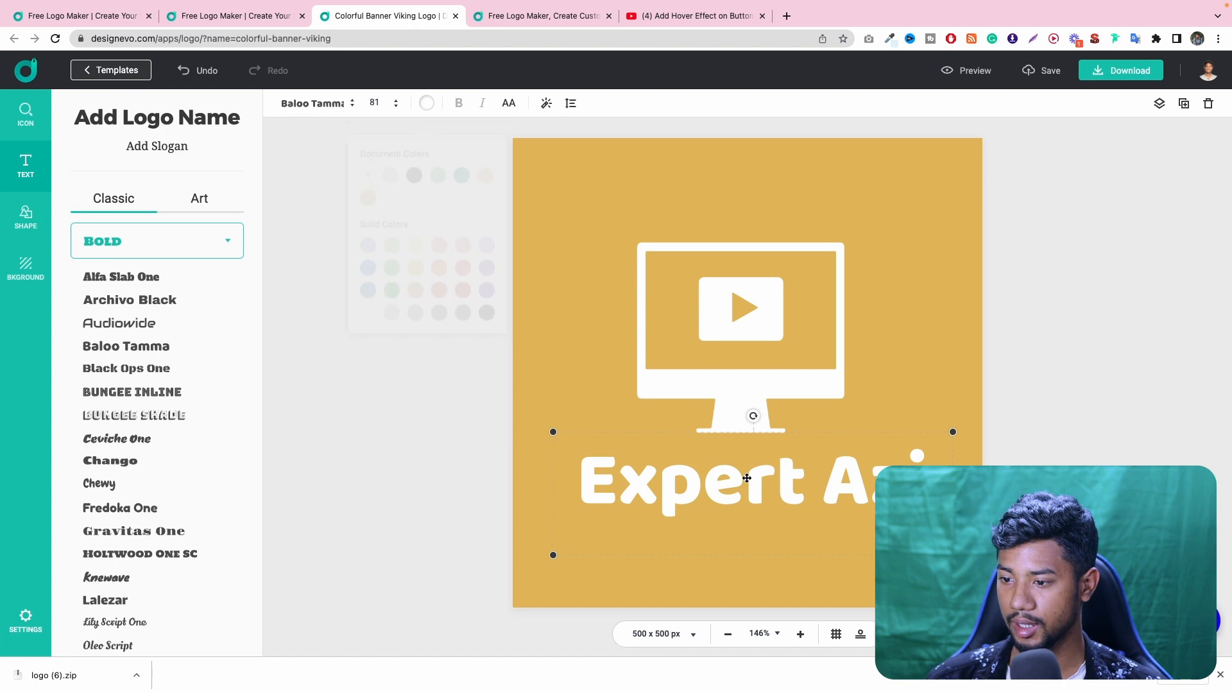
left_click_drag(747, 478, 747, 494)
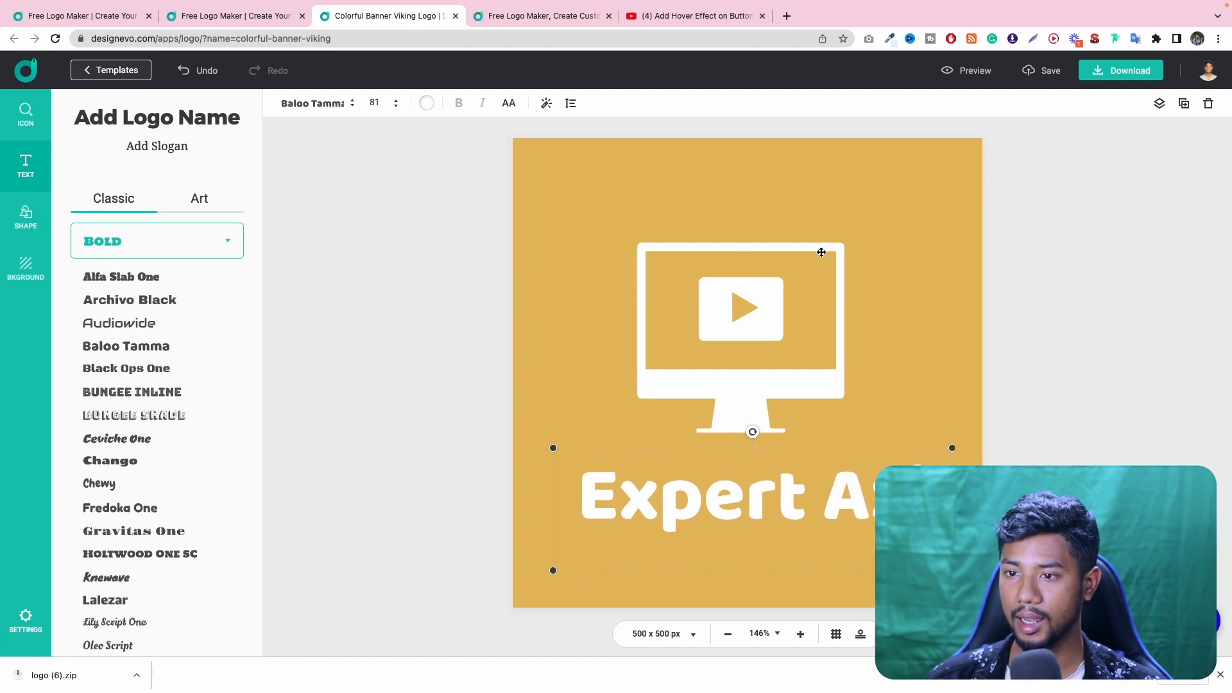
- View the download plans page with the logo preview and return to the editor
left_click(1099, 83)
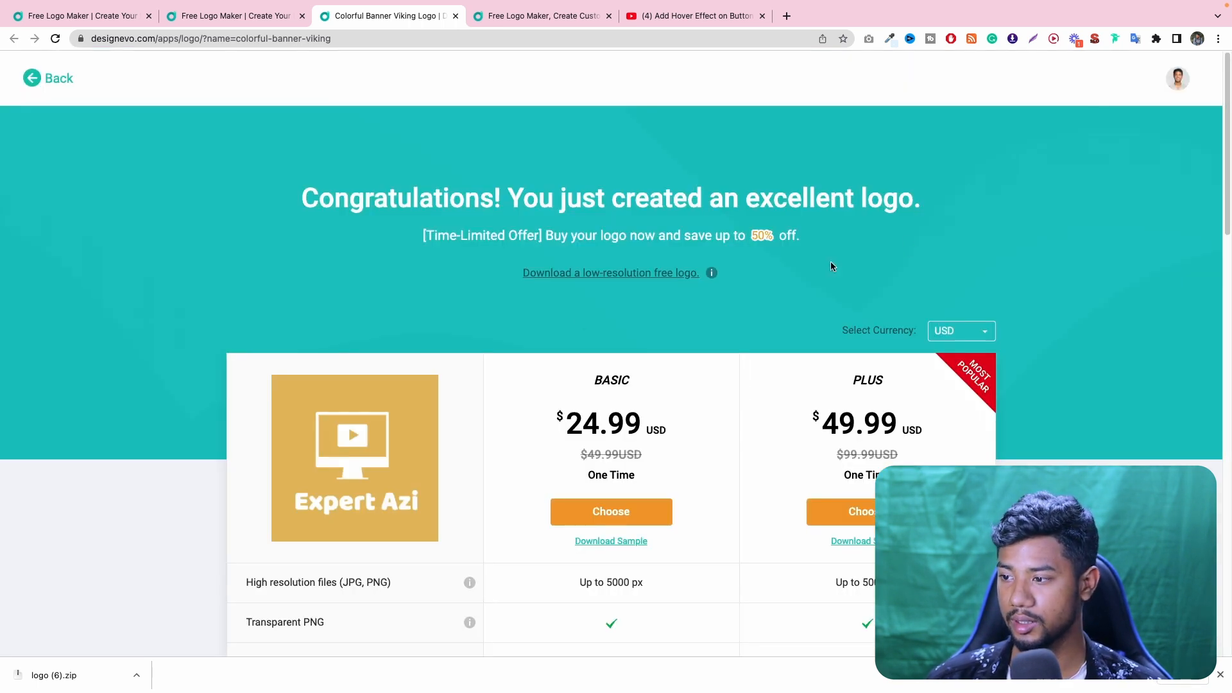
left_click(57, 77)
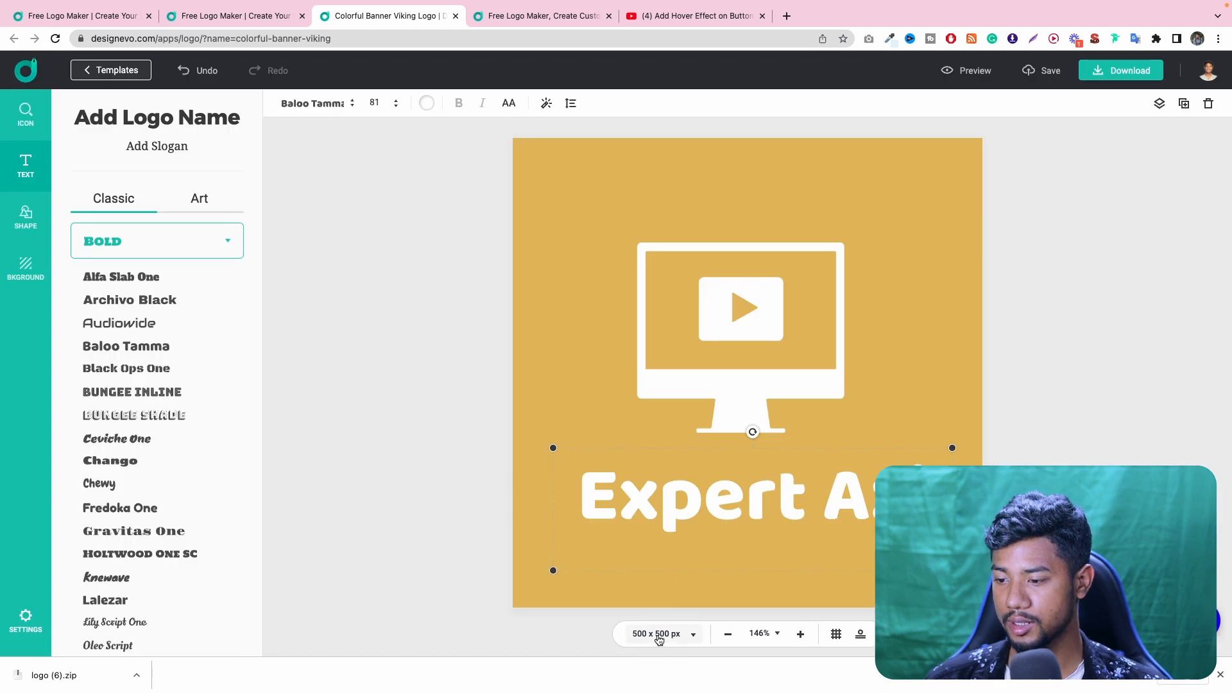
- Resize the canvas to 210 x 50 px
left_click(657, 636)
double_click(619, 560)
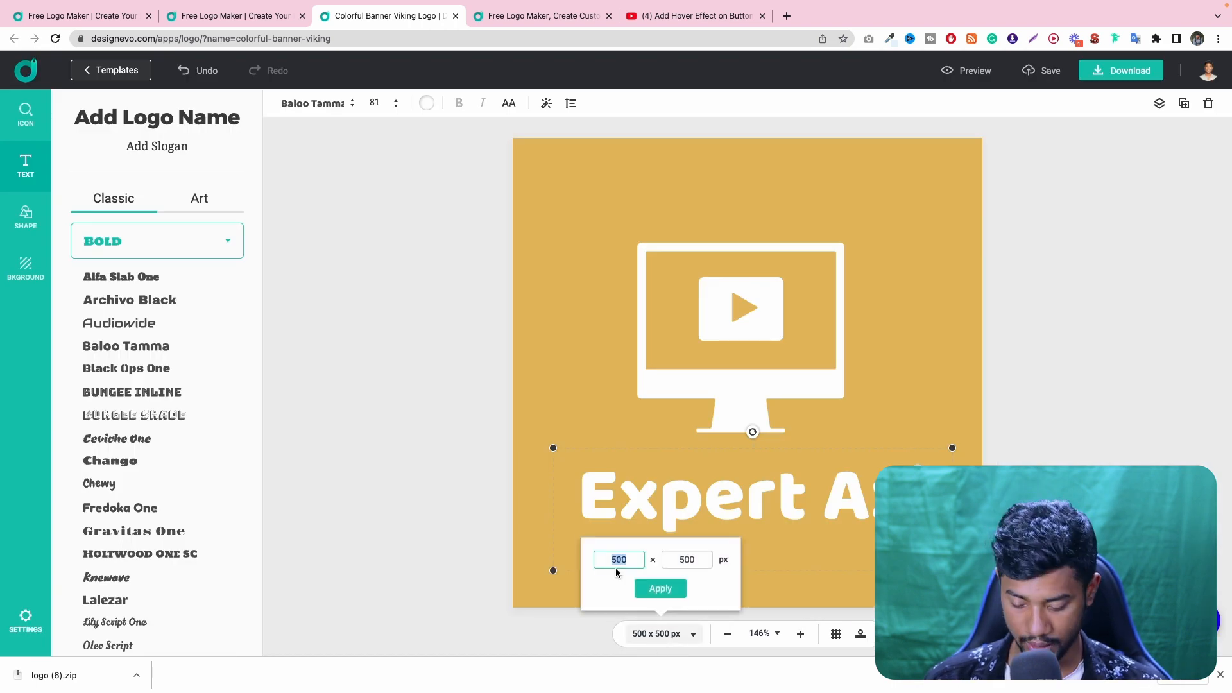
type("210")
double_click(692, 559)
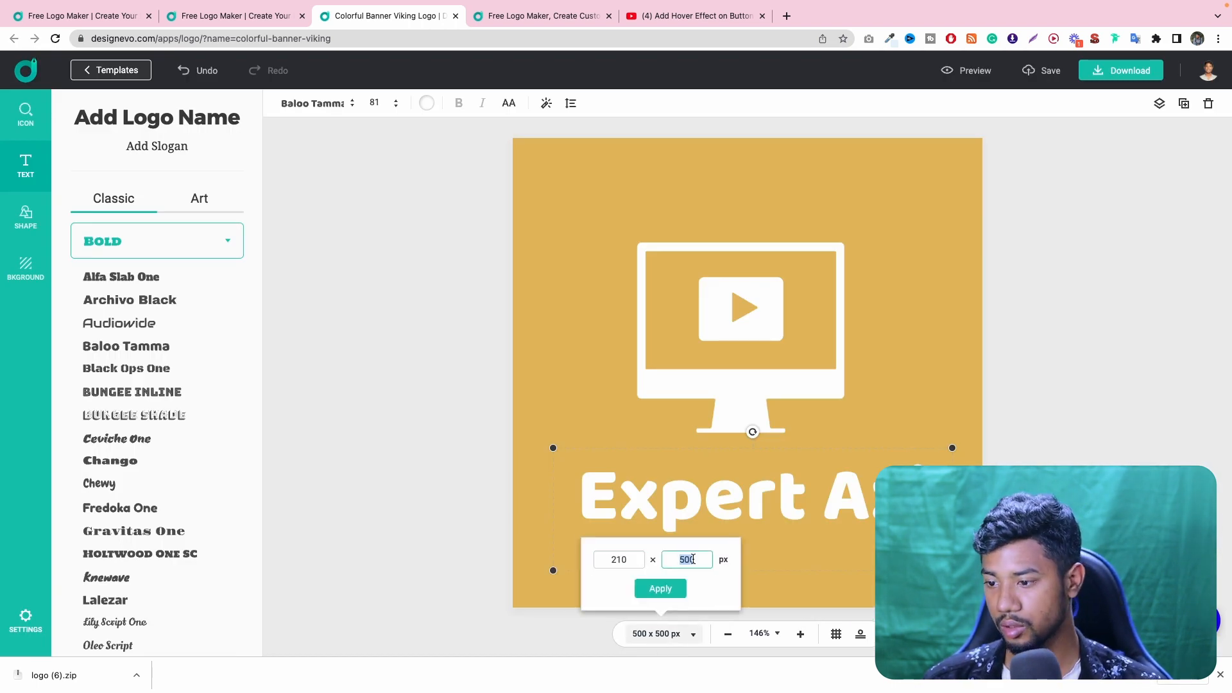
type("50")
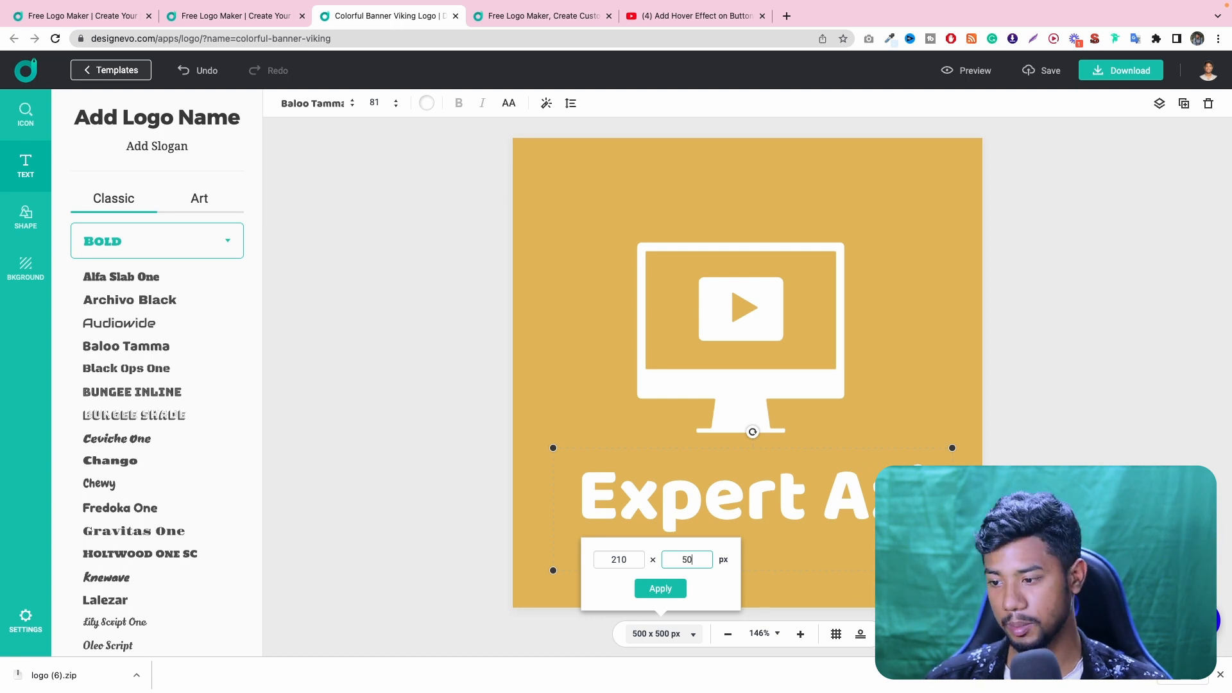
left_click(662, 587)
- Shrink the monitor icon to fit the banner's height and place it at the banner's left end
left_click(775, 322)
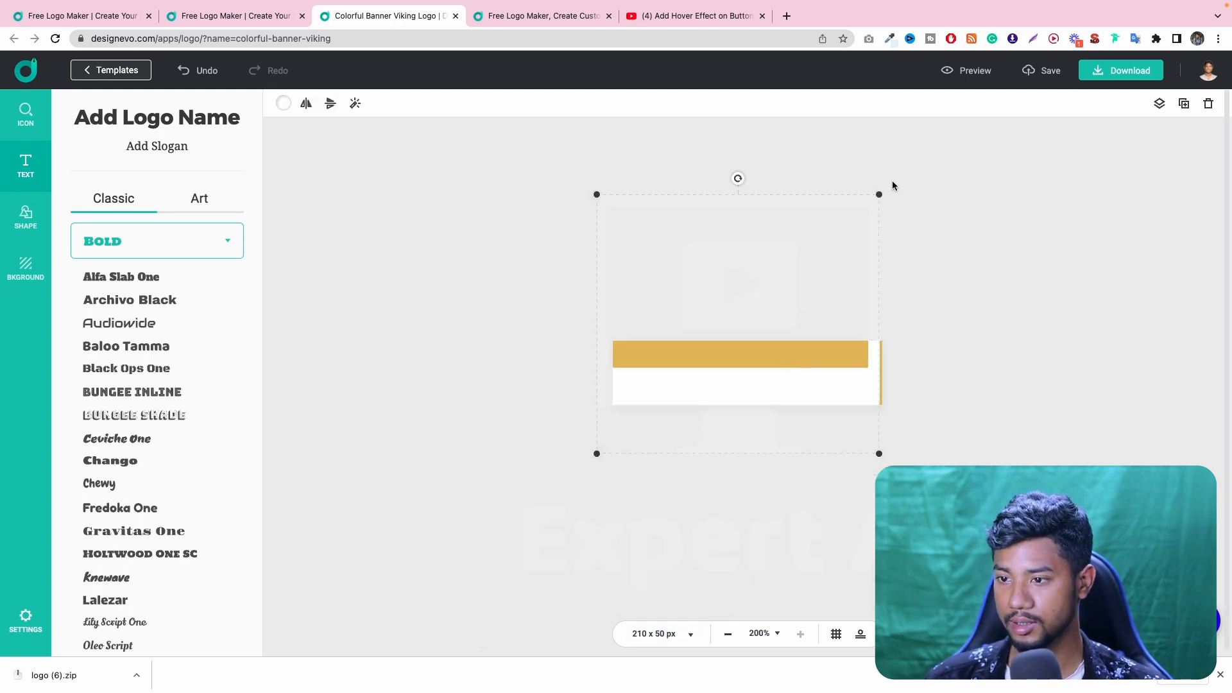
left_click_drag(881, 191, 757, 328)
left_click_drag(680, 408, 667, 386)
- Shrink the text to font size 28 and place it inside the banner beside the monitor icon
left_click(728, 569)
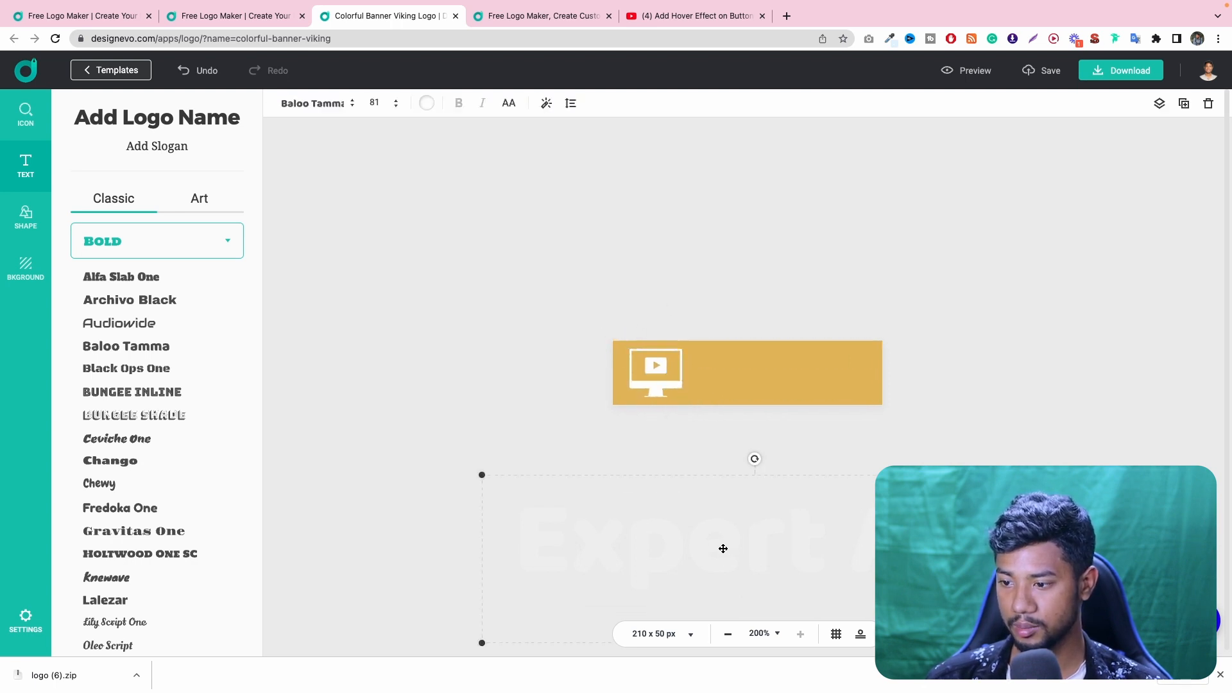
left_click_drag(720, 547, 789, 429)
left_click_drag(1083, 531, 882, 432)
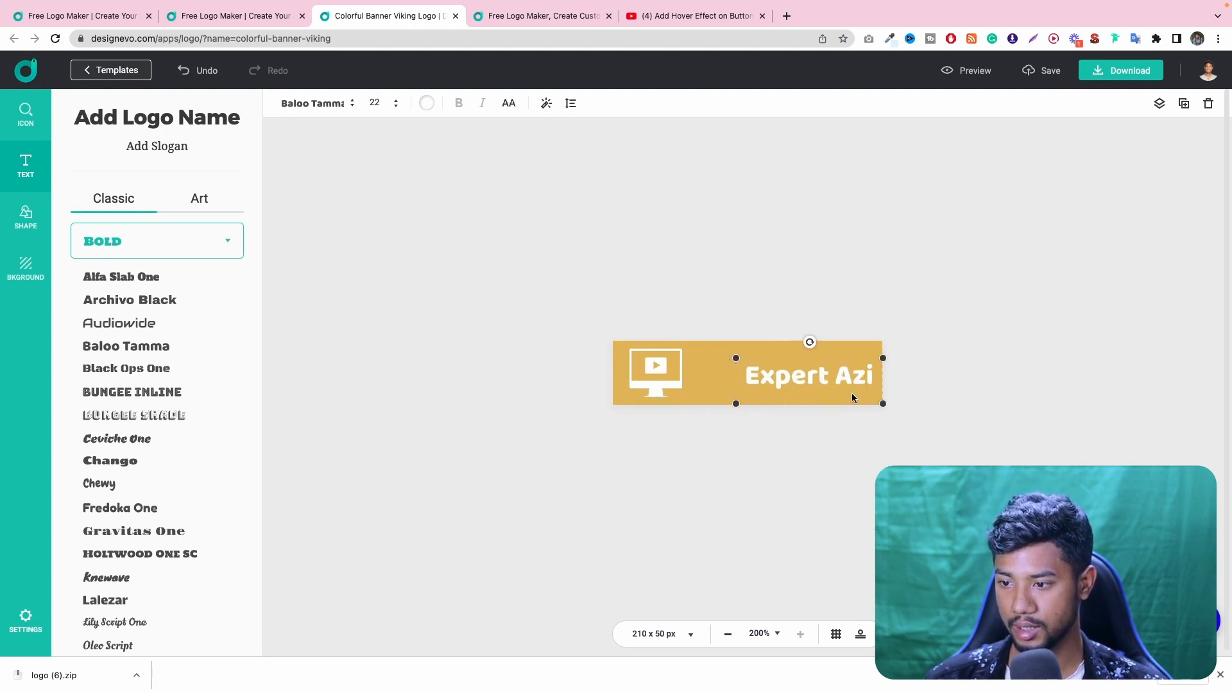
left_click_drag(843, 379, 891, 453)
left_click_drag(839, 374, 815, 374)
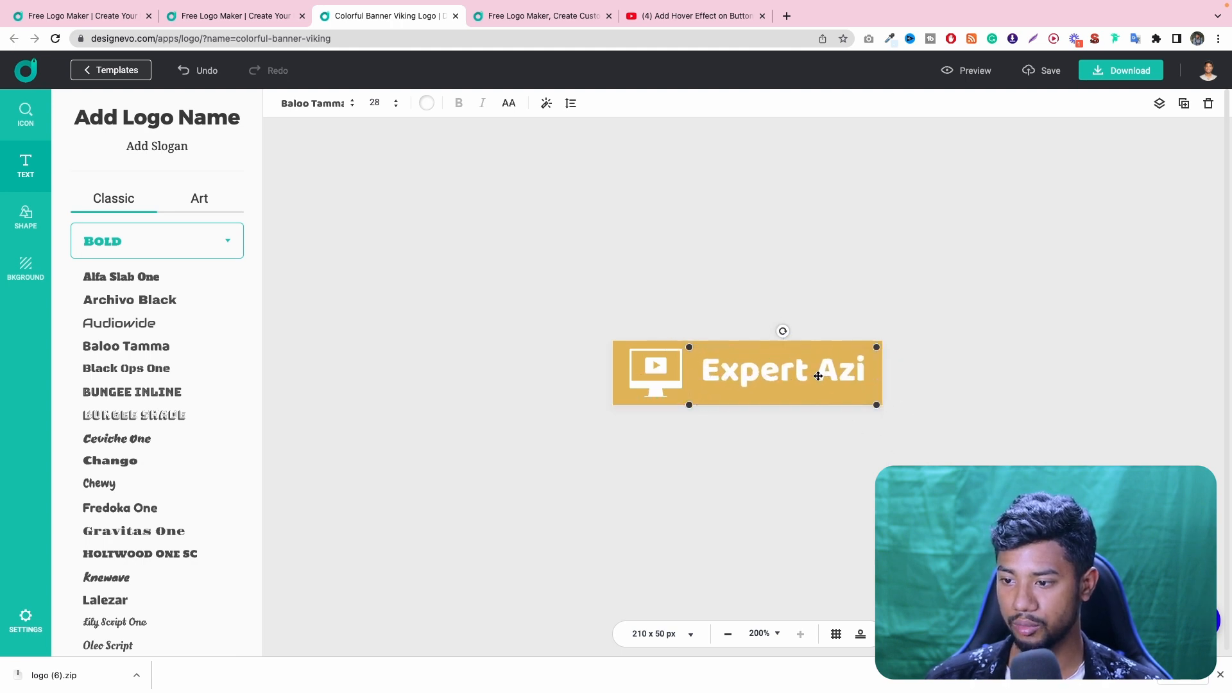
left_click(670, 376)
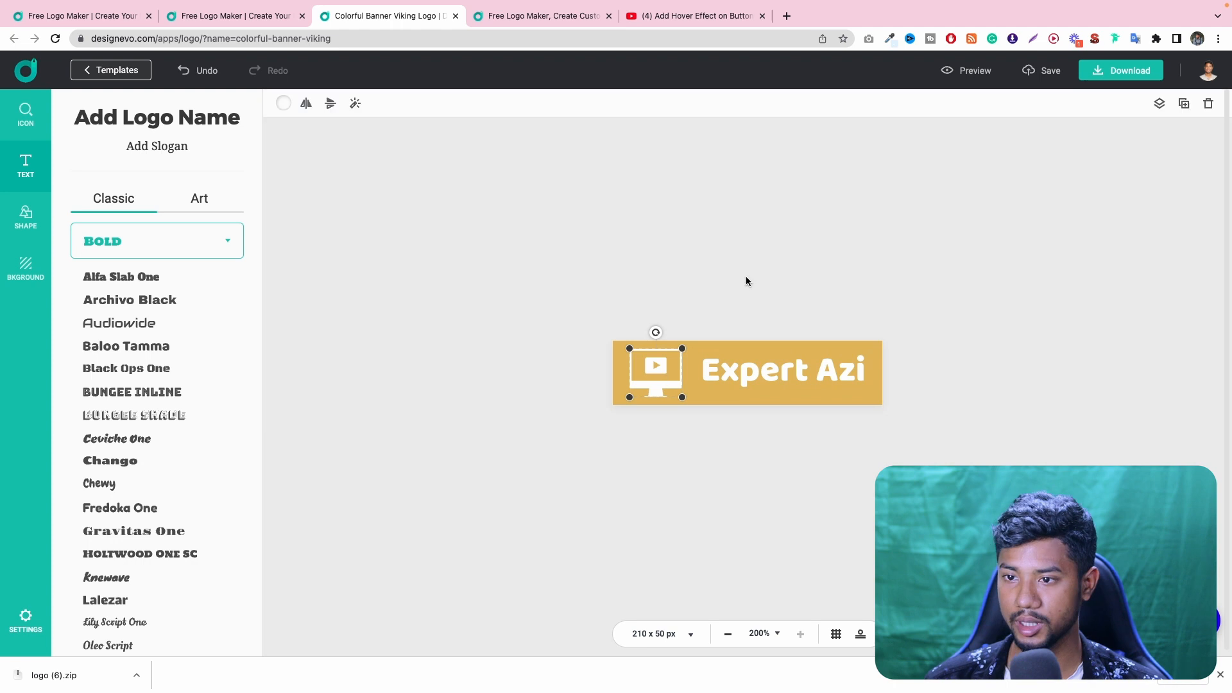
- Toggle the transparent background option on and off, and leave it enabled
left_click(27, 268)
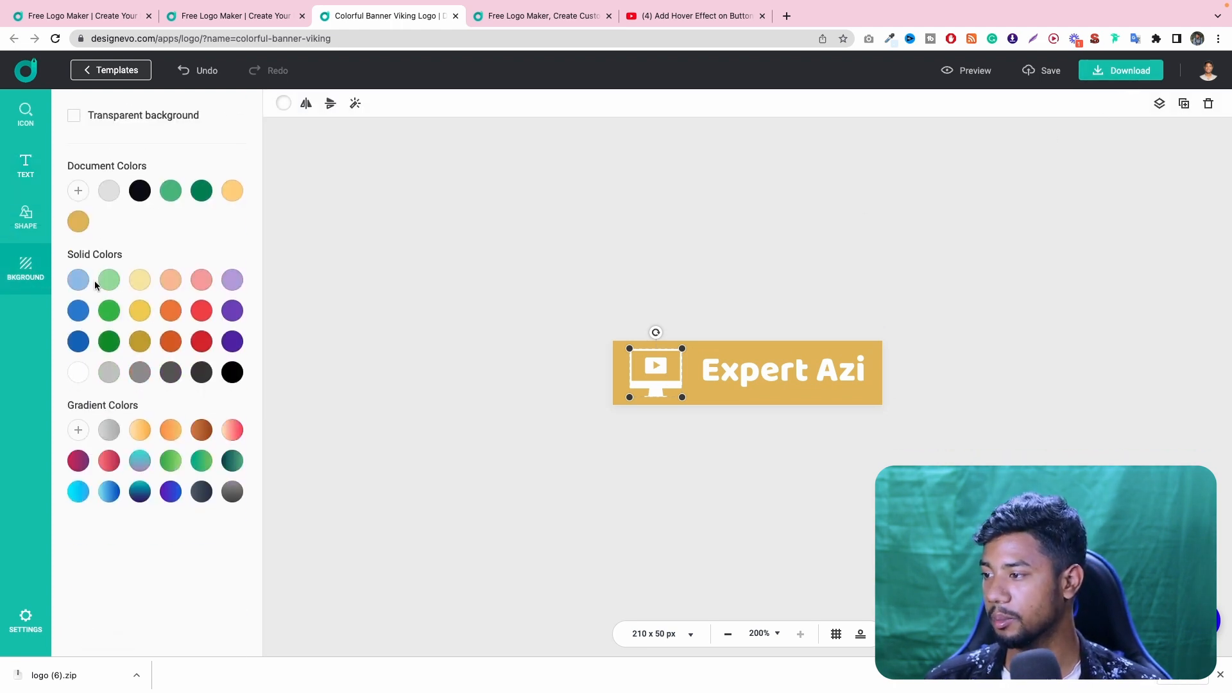
left_click(74, 116)
left_click(74, 118)
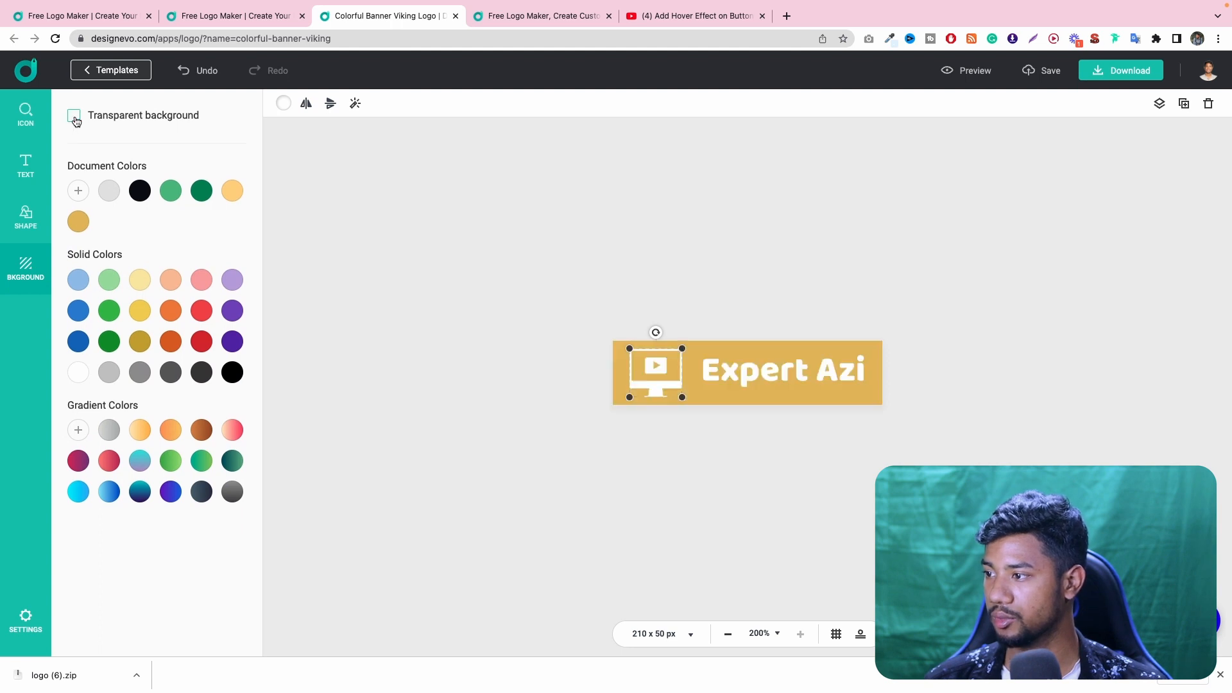
left_click(74, 118)
left_click(75, 118)
left_click(75, 118)
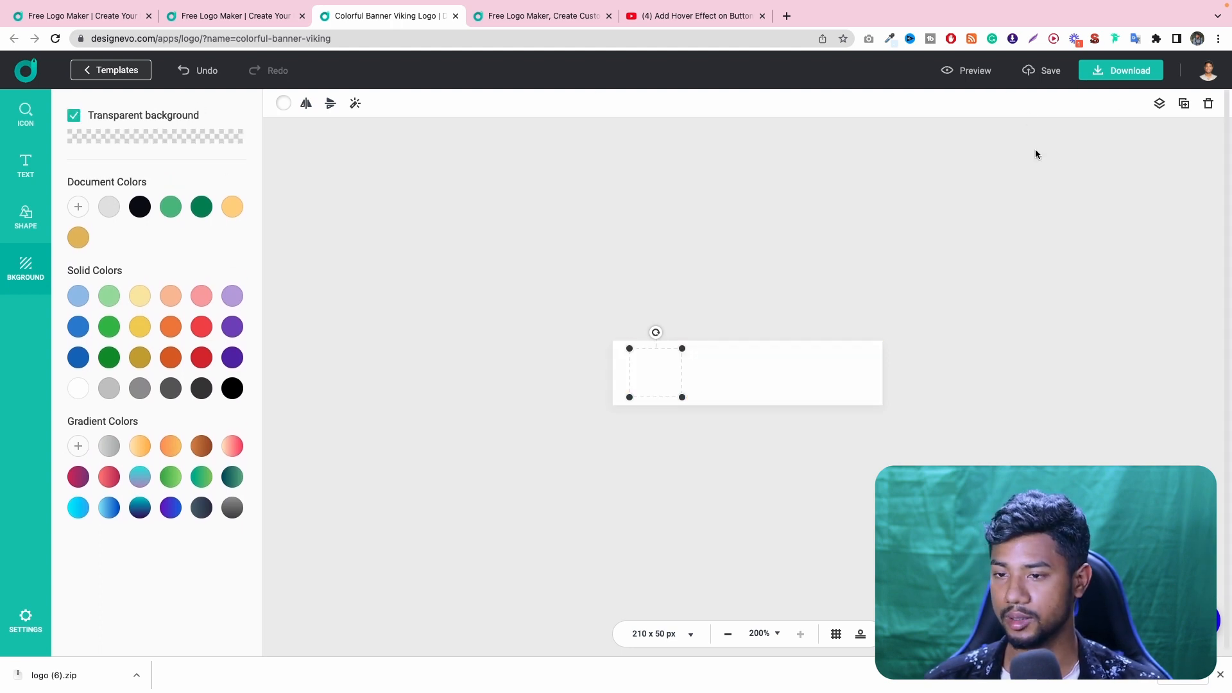
- Check the conditions of the free low-resolution download and return to the editor without downloading
left_click(1120, 71)
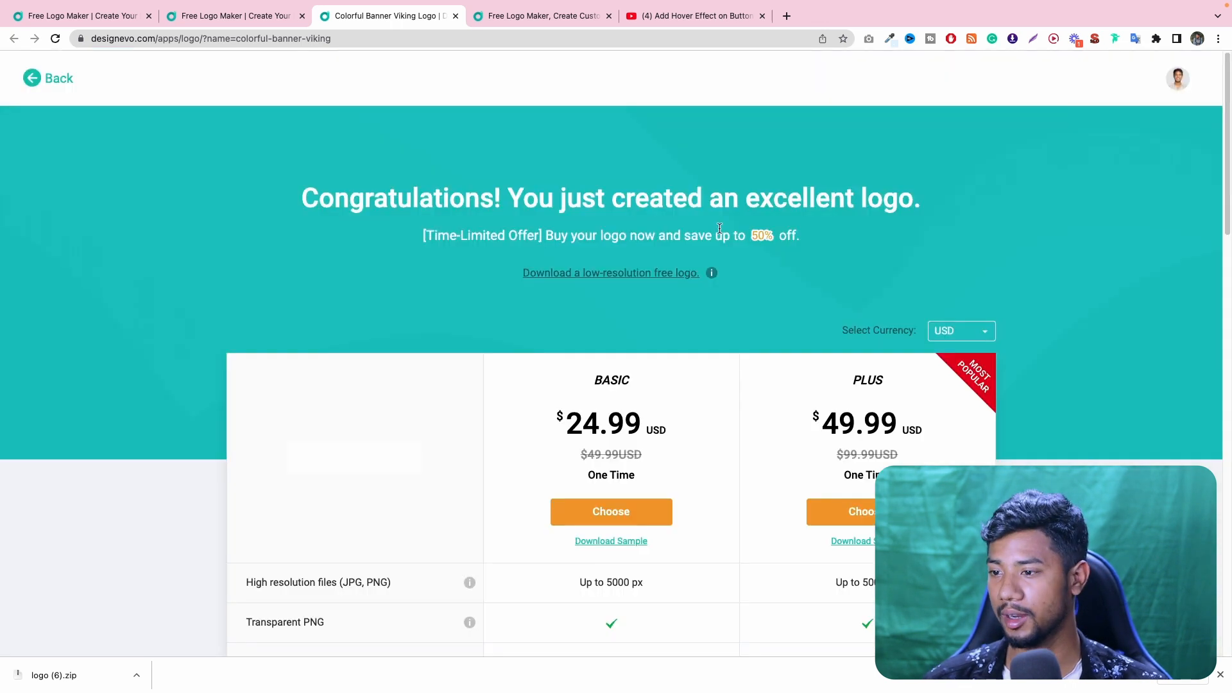
left_click(599, 273)
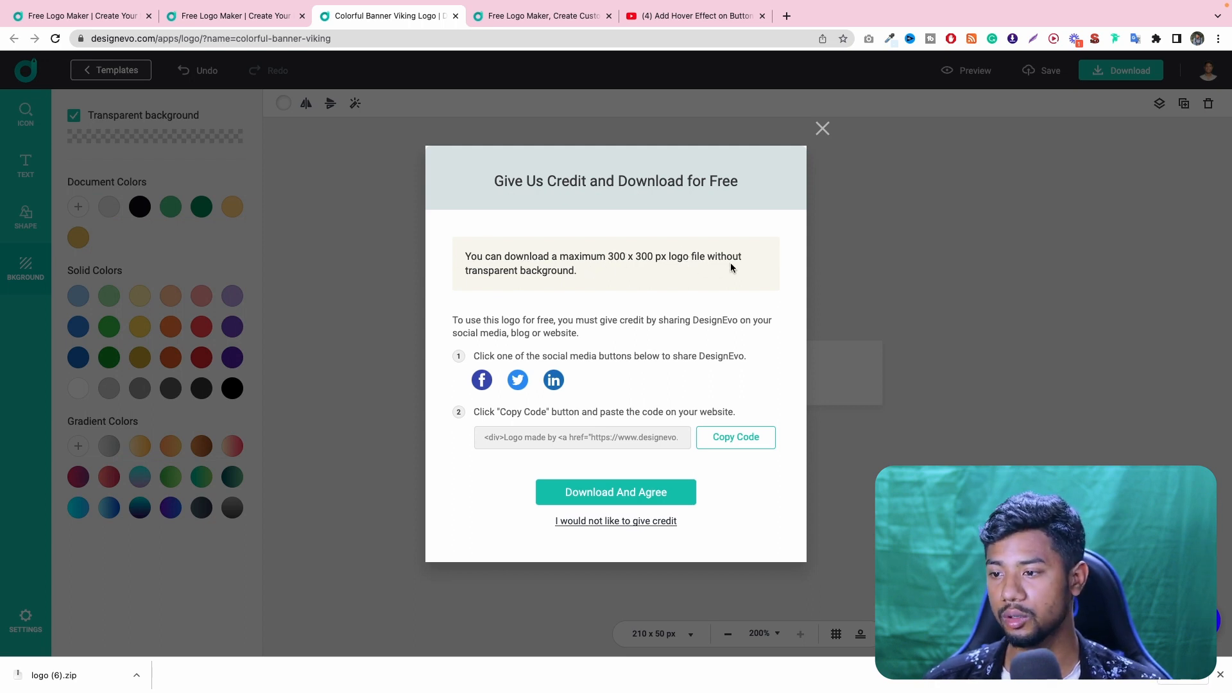
left_click(822, 130)
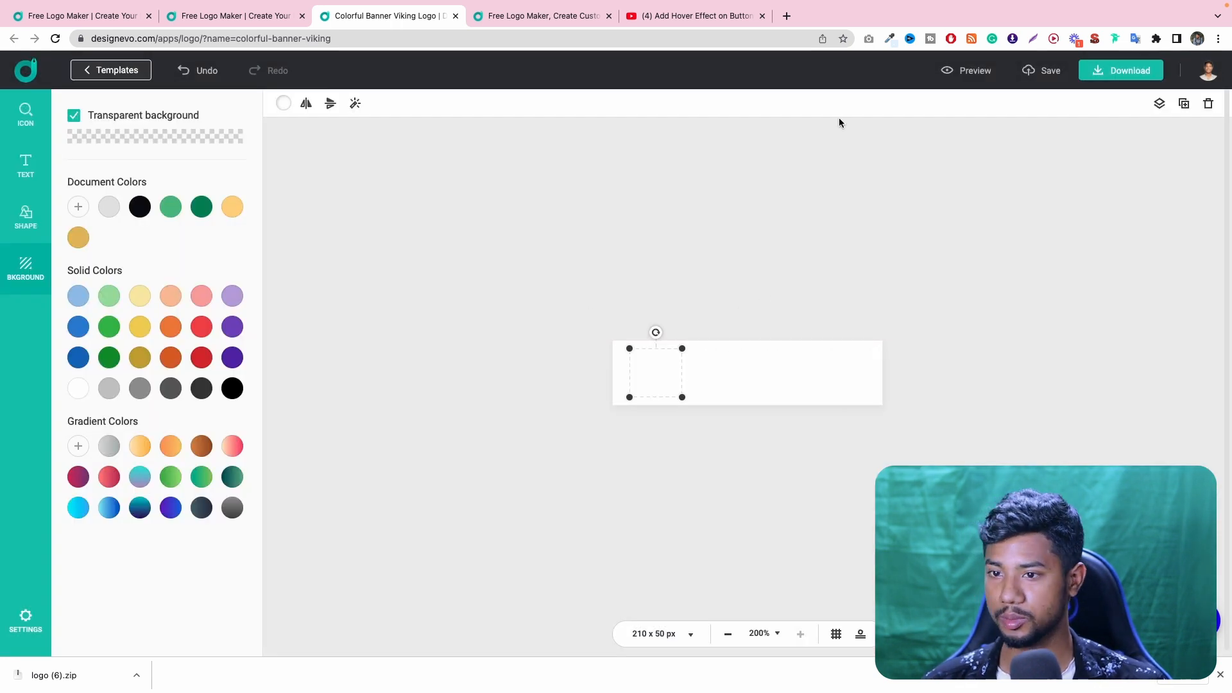
left_click(1121, 71)
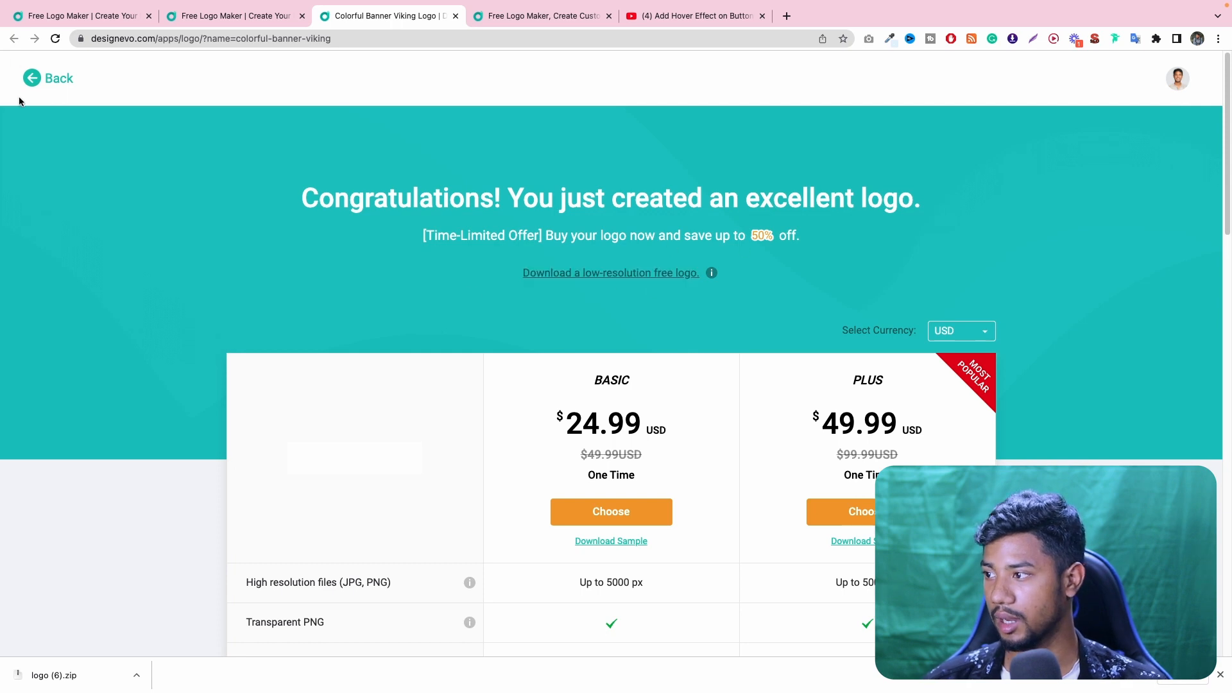
left_click(32, 78)
- Preview the logo on the mockups and browse through all the mockup slides
left_click(968, 71)
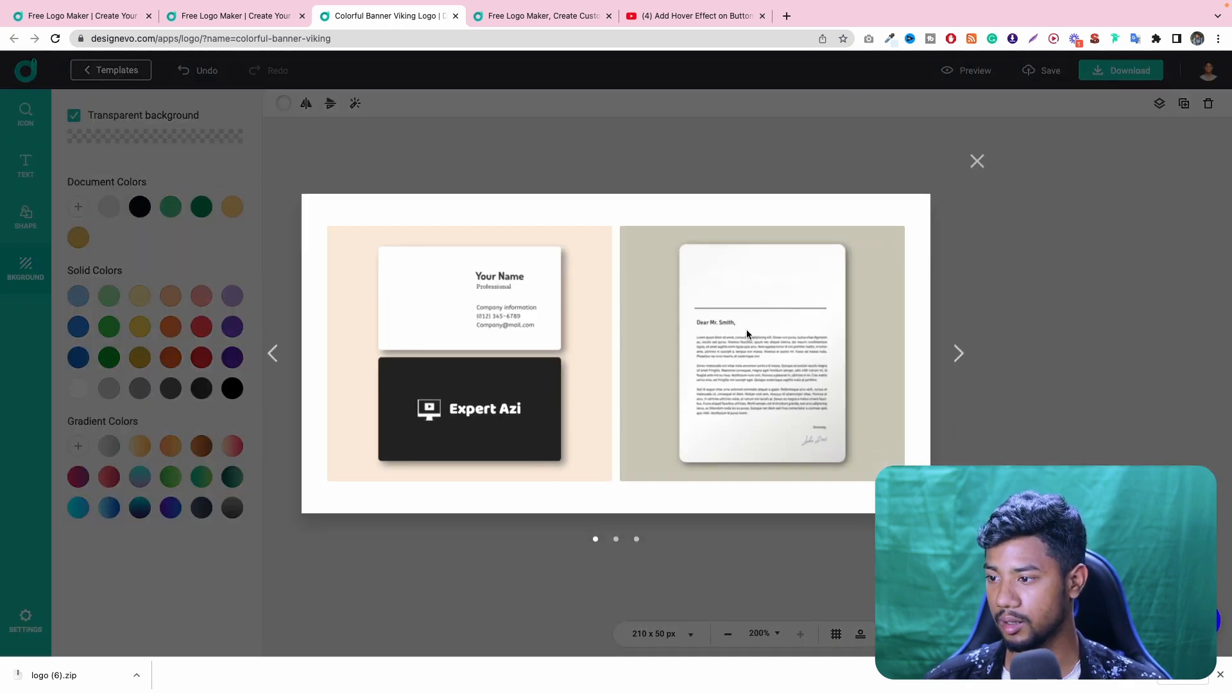
left_click(958, 353)
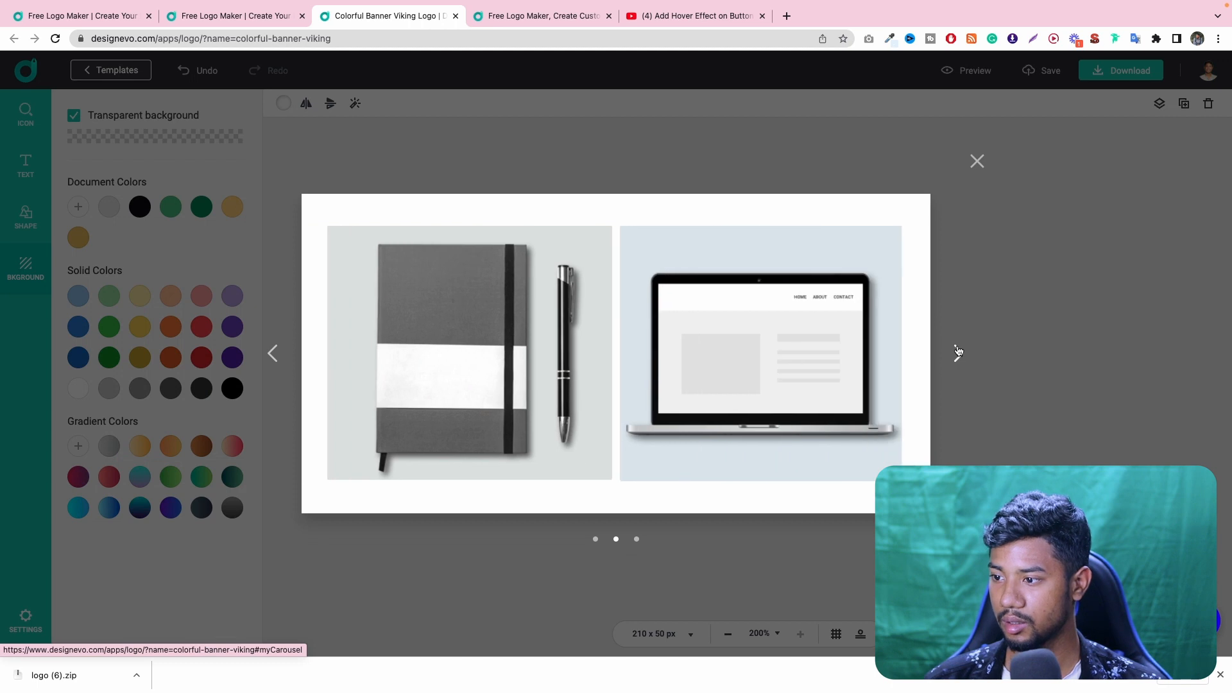
left_click(958, 352)
left_click(958, 352)
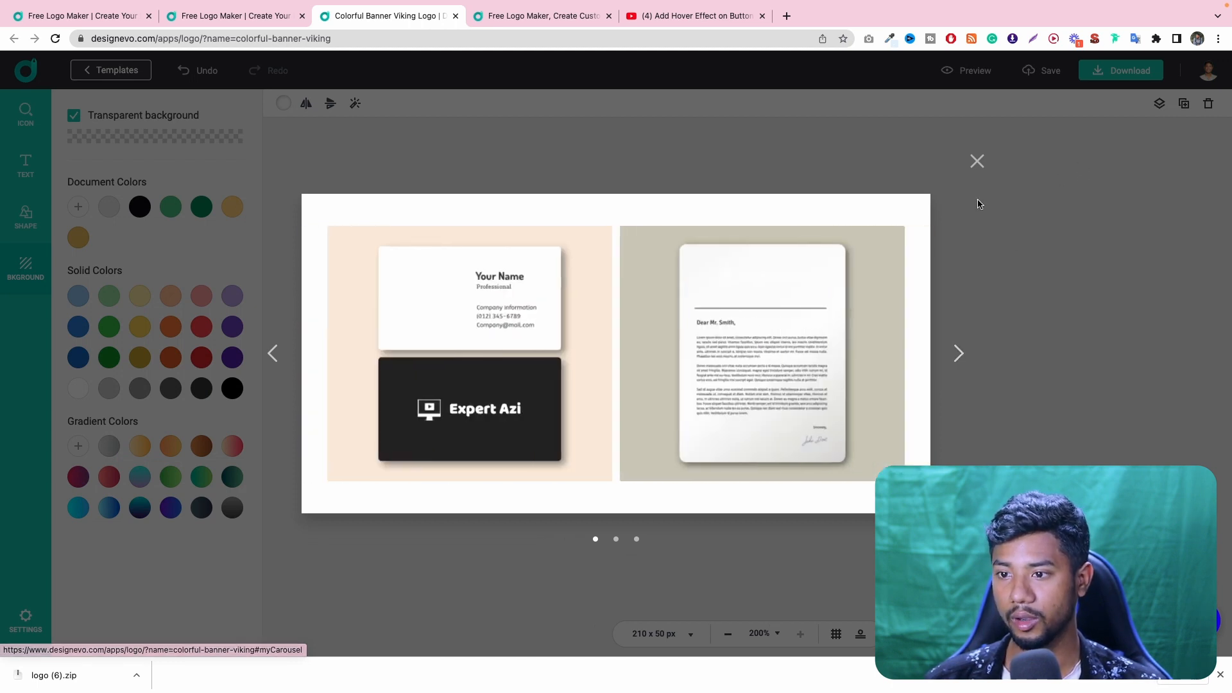
- Close the mockup preview, discard the unsaved banner logo and return to the logo template gallery
left_click(977, 161)
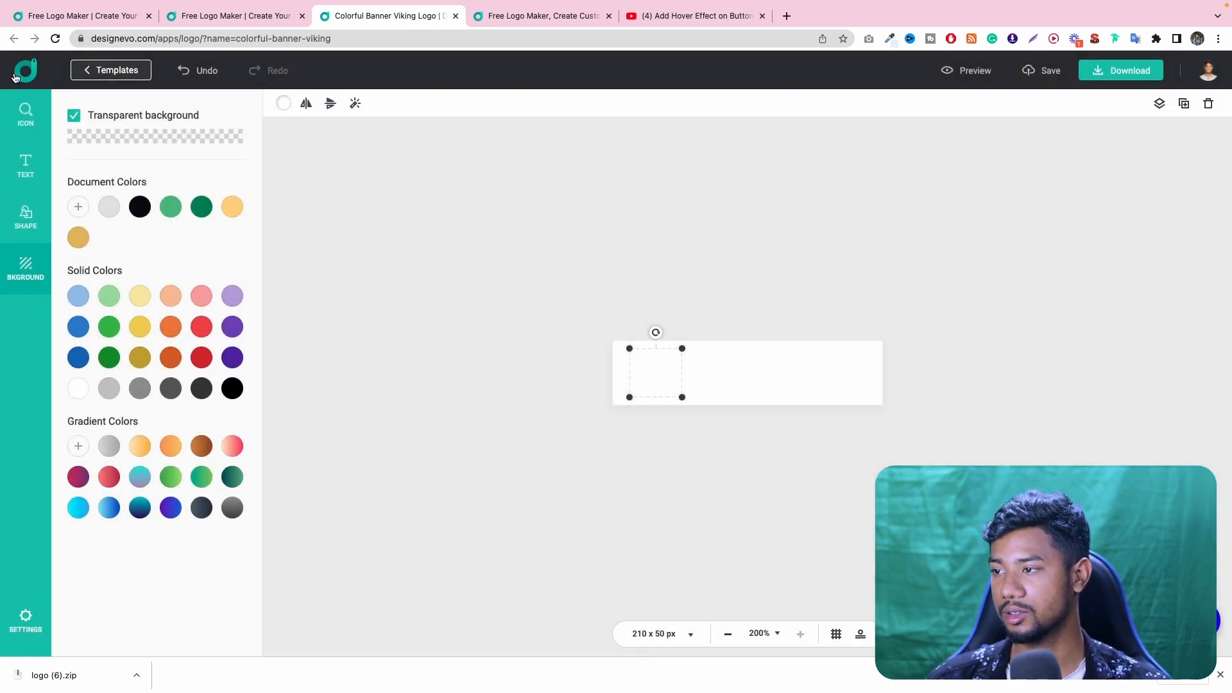
left_click(16, 77)
left_click(391, 18)
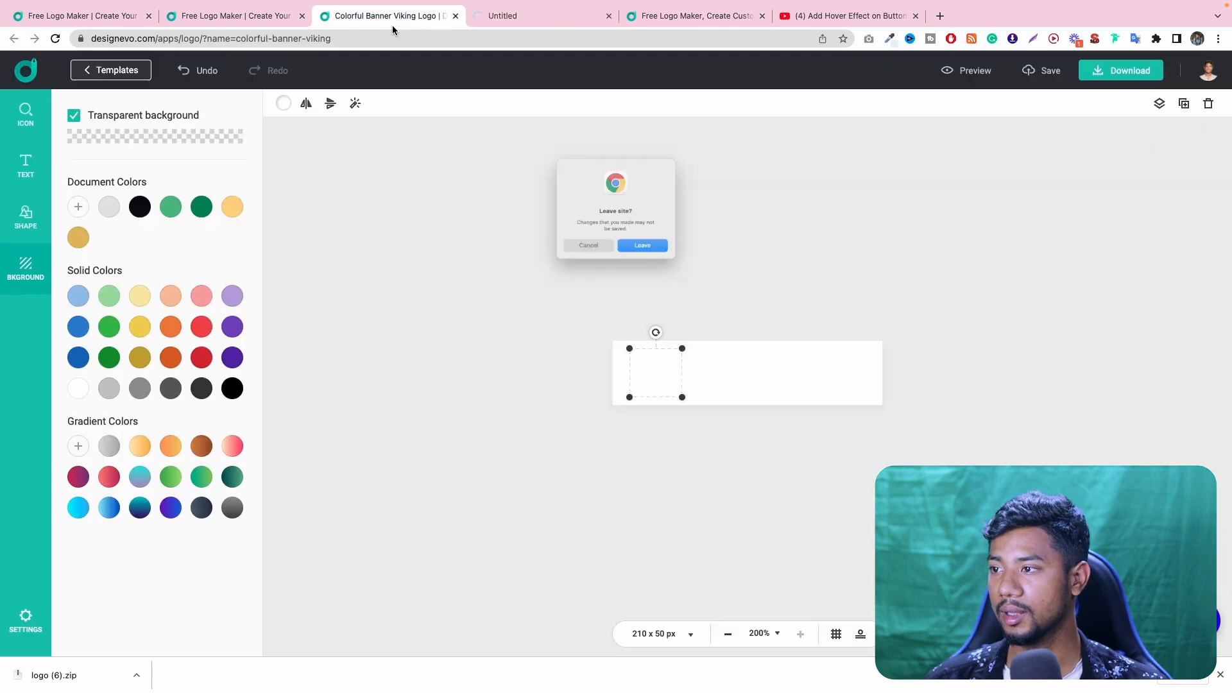
left_click(648, 260)
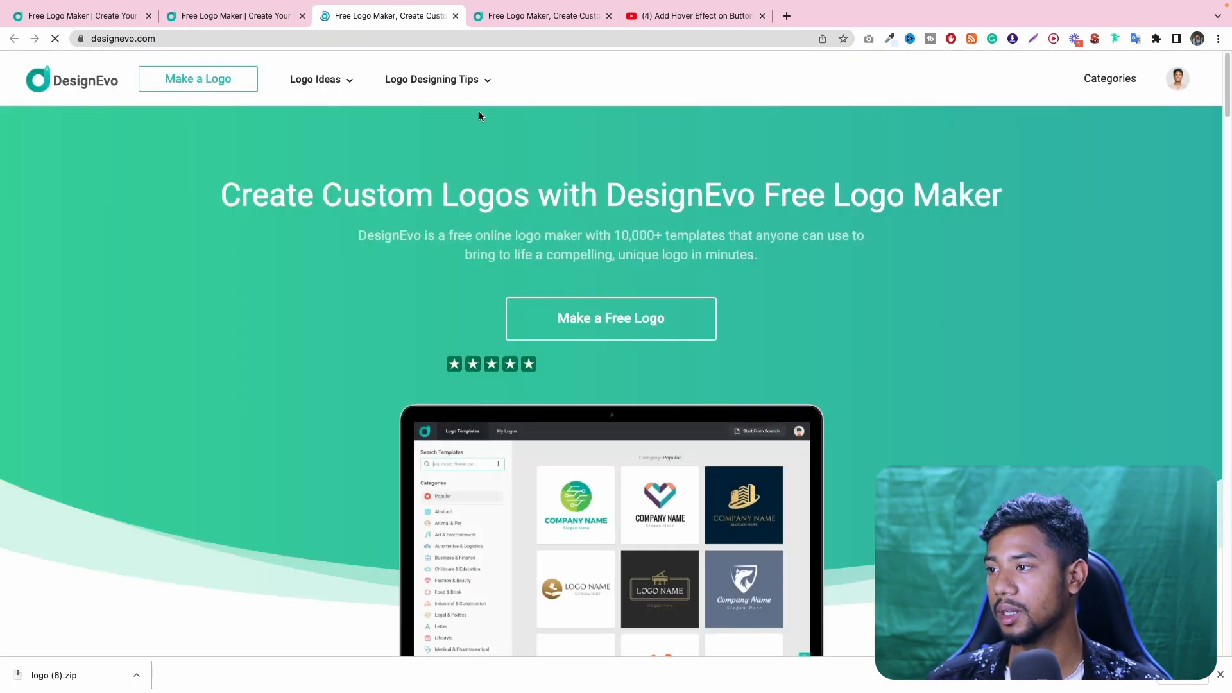
left_click(302, 17)
left_click(82, 15)
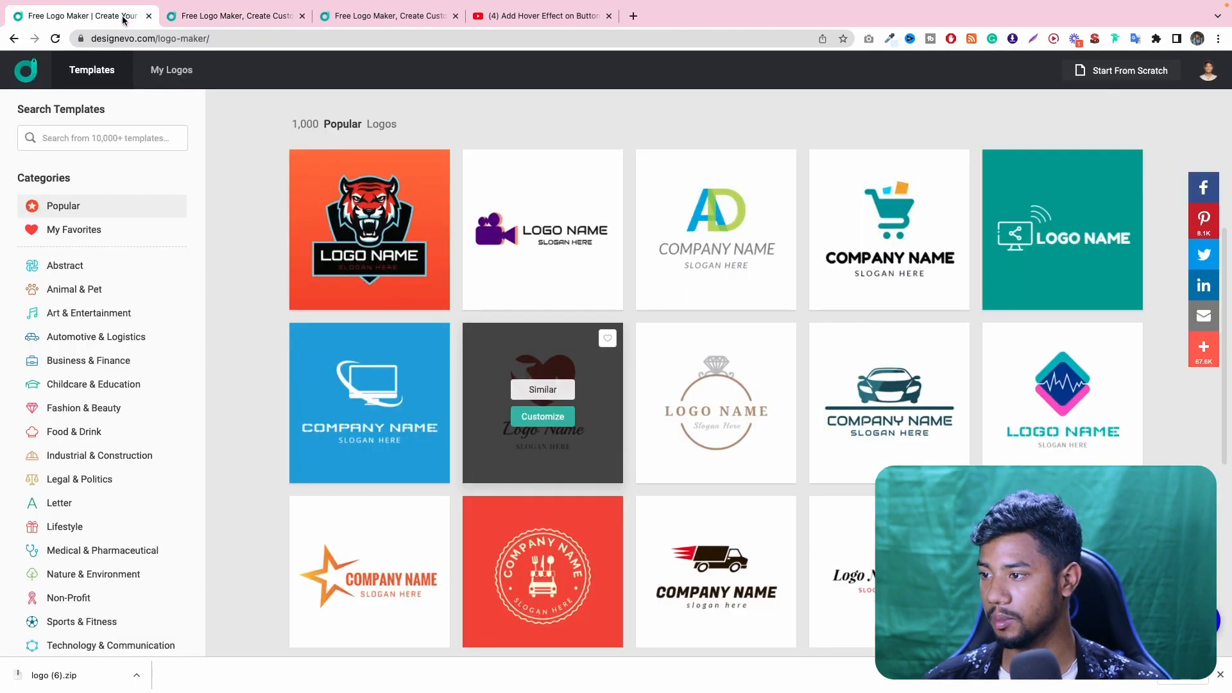
- Check the saved logos and open the green template with the share-icon computer for customizing
left_click(171, 71)
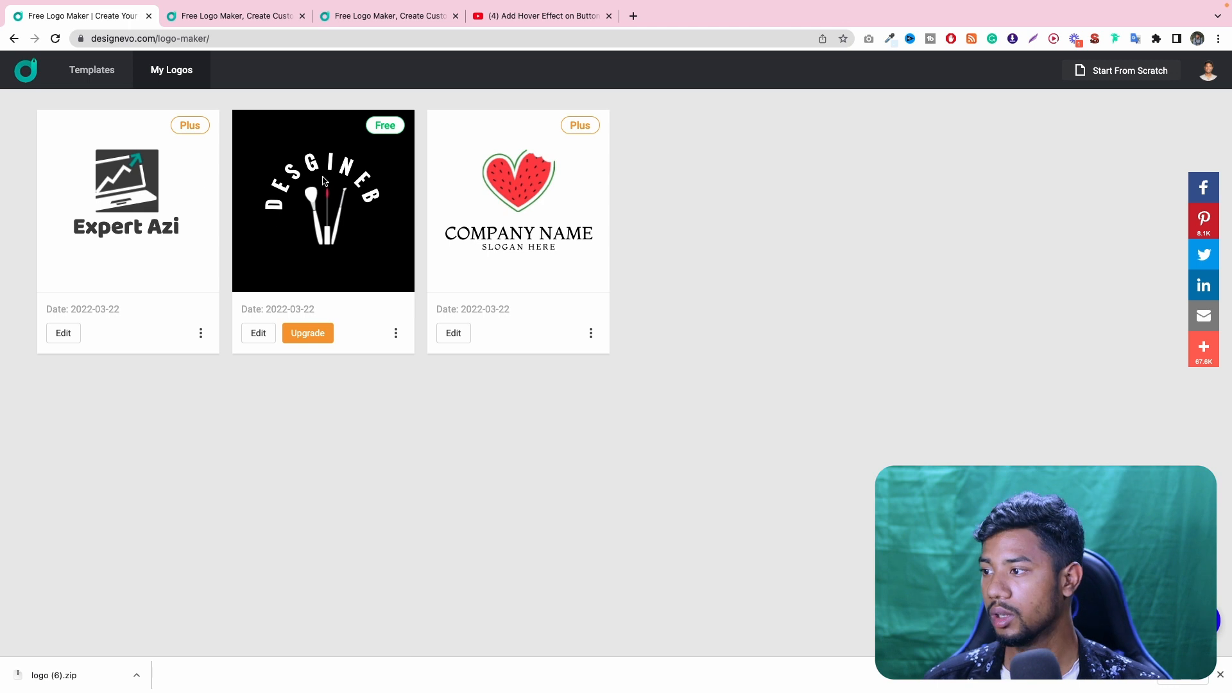
left_click(91, 70)
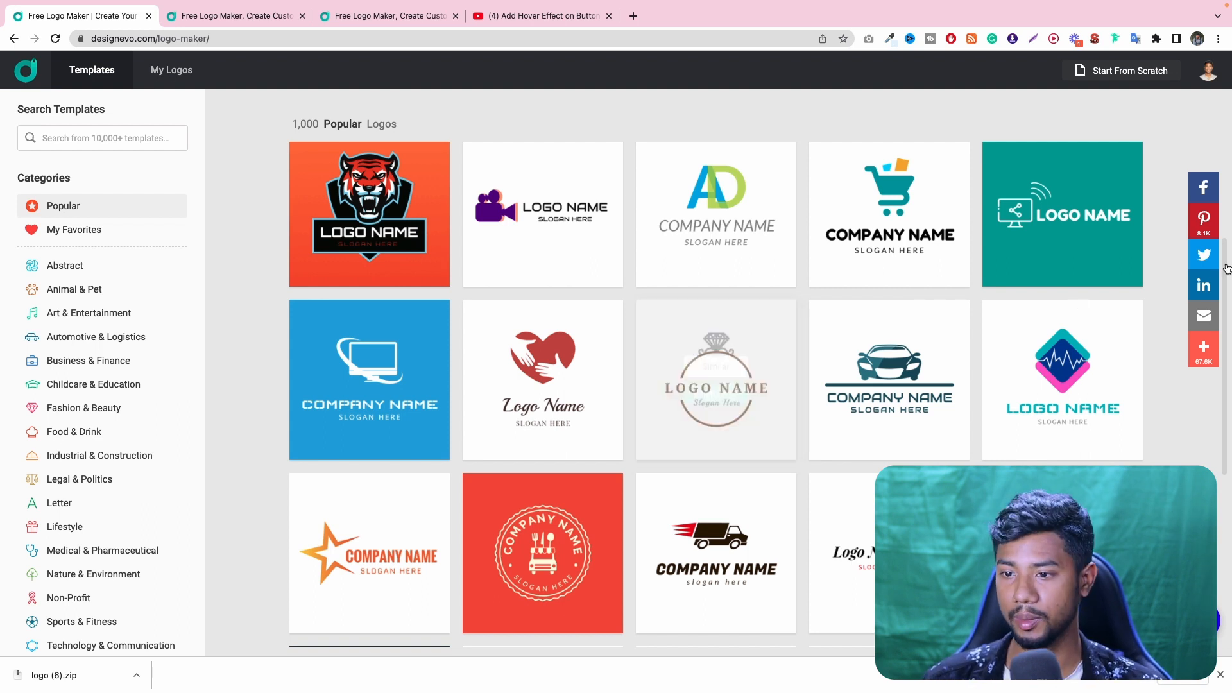
mouse_move(1023, 239)
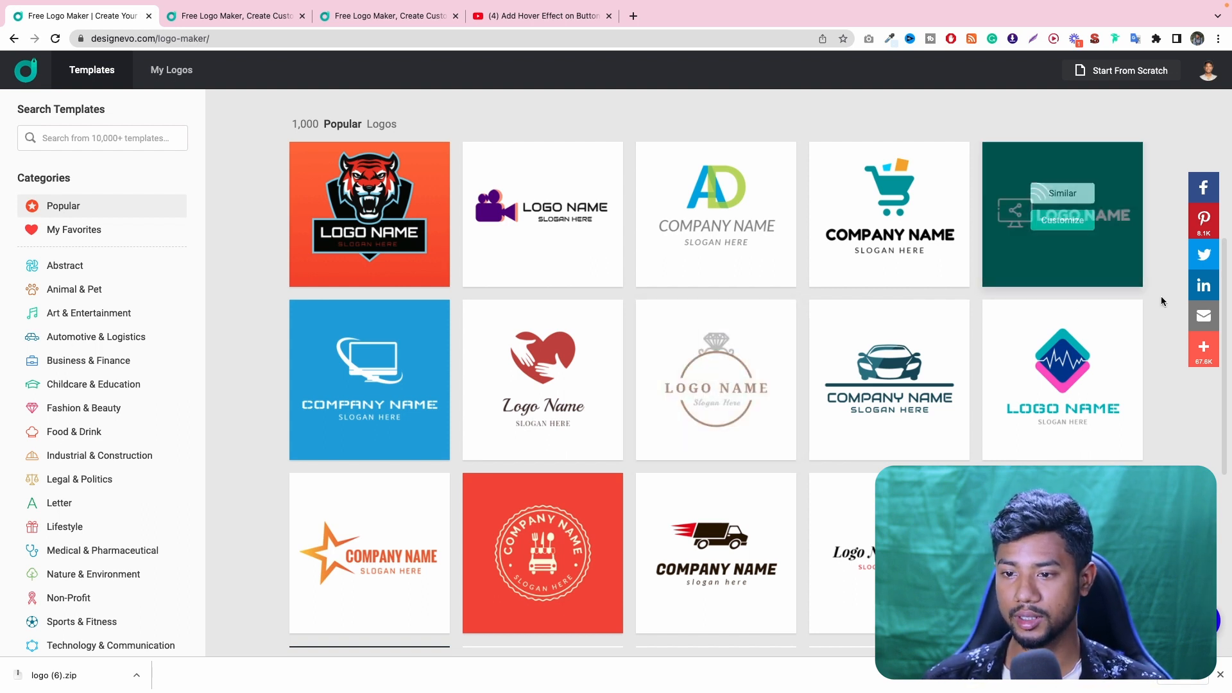
left_click(1062, 220)
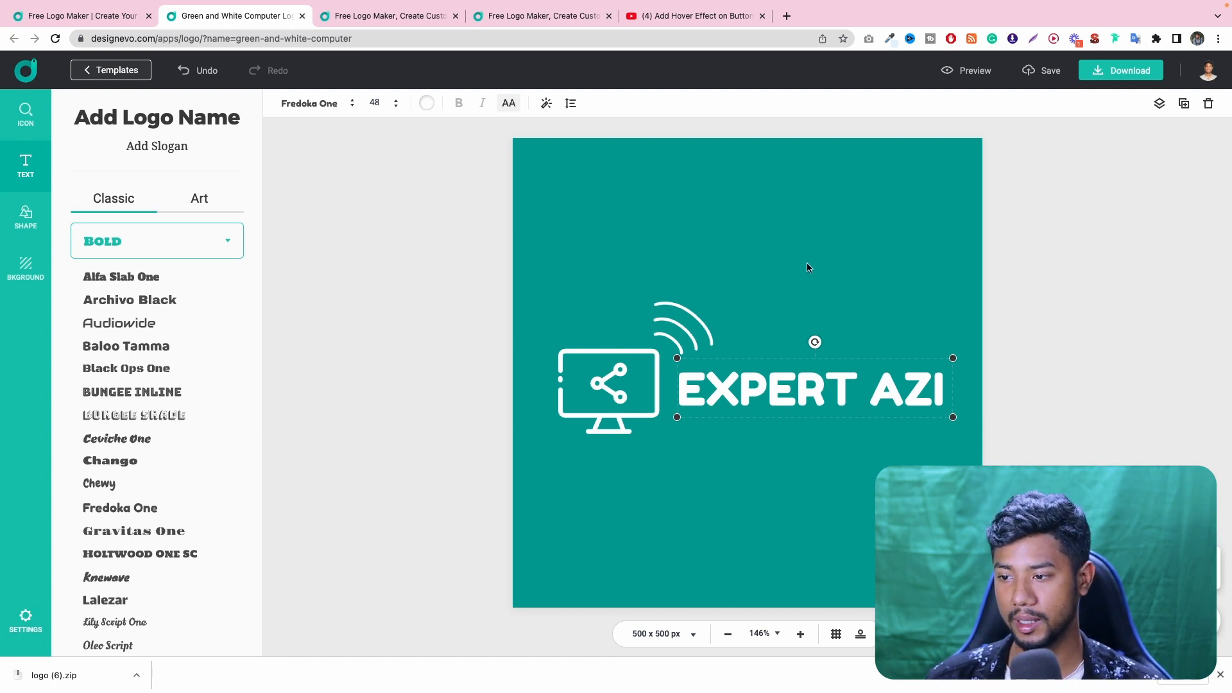
- Request the download of the green EXPERT AZI logo and compare the features of the Basic and Plus plans
left_click(1127, 72)
scroll(831, 372, "down", 8)
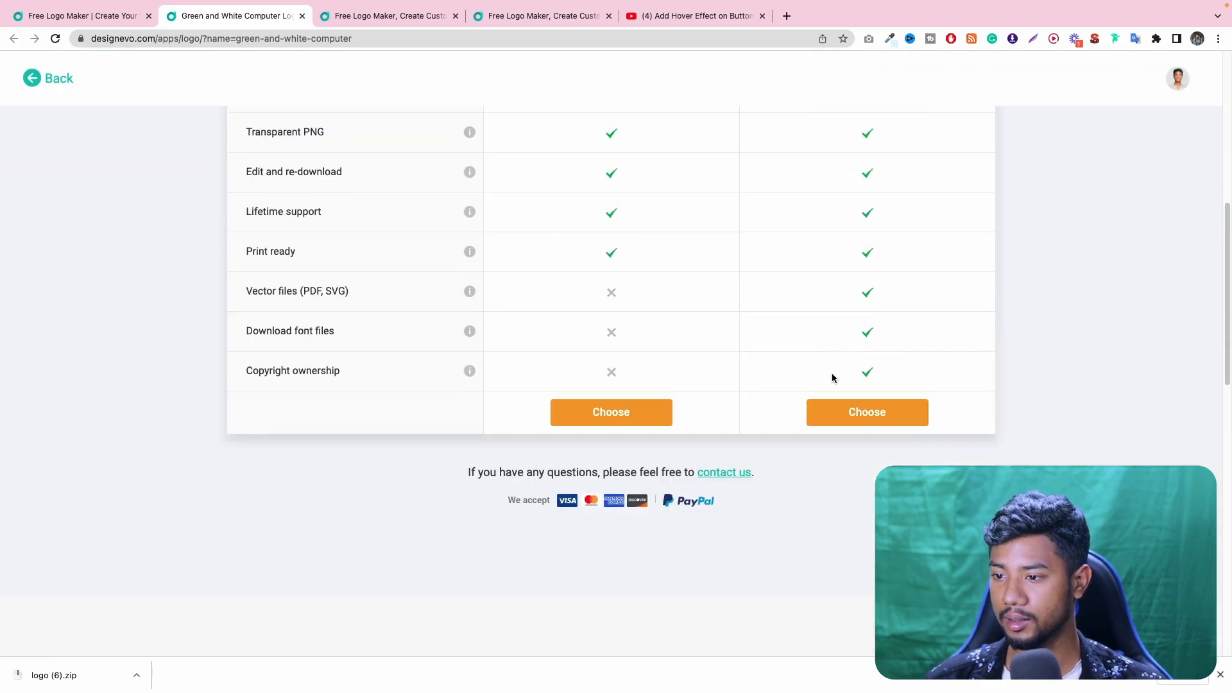
scroll(832, 372, "up", 7)
scroll(844, 440, "down", 2)
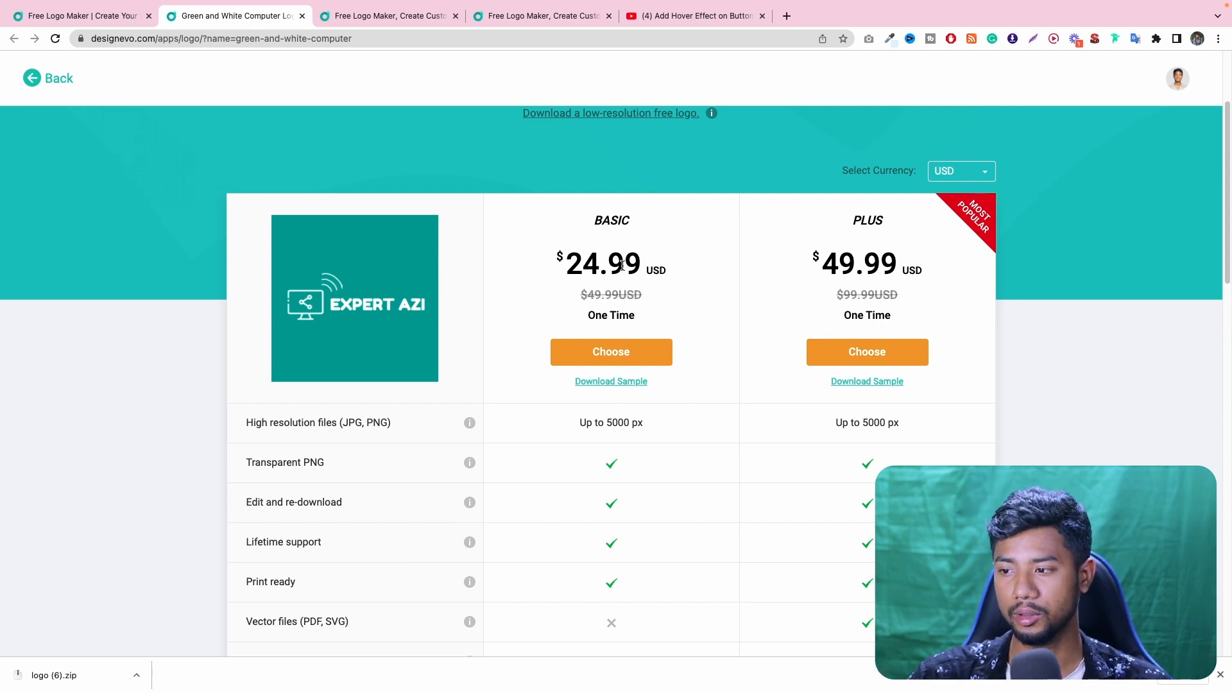
- Open the saved watermelon heart logo for editing
left_click(122, 50)
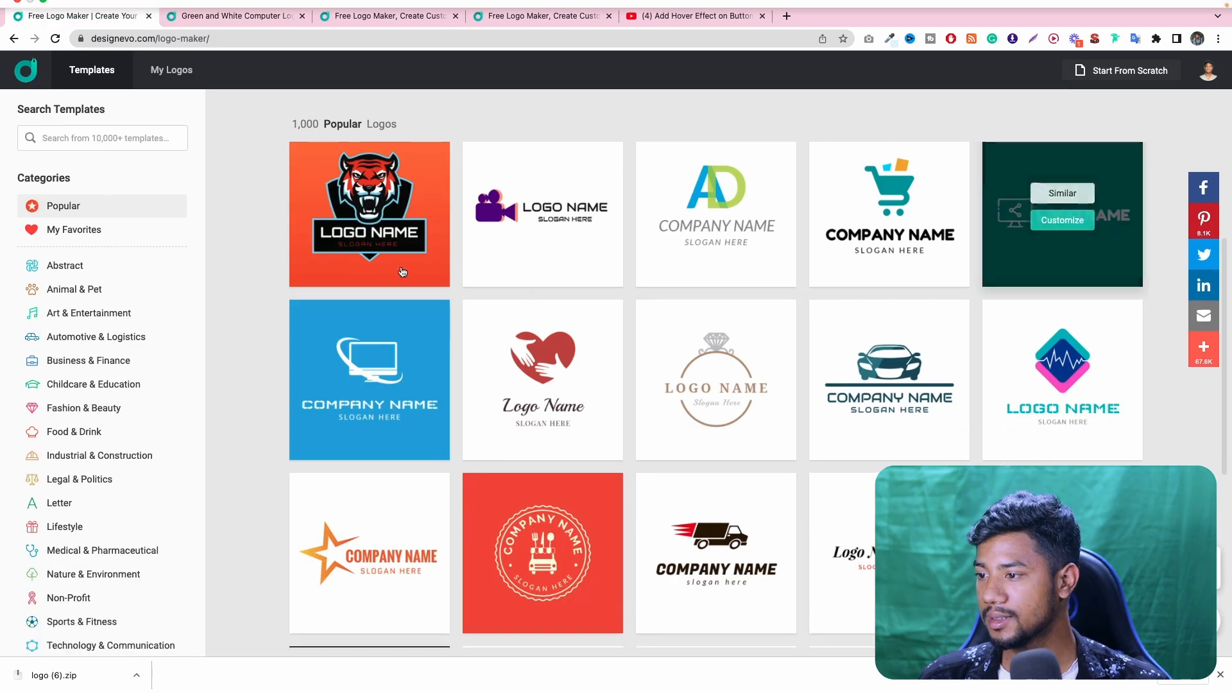
left_click(172, 70)
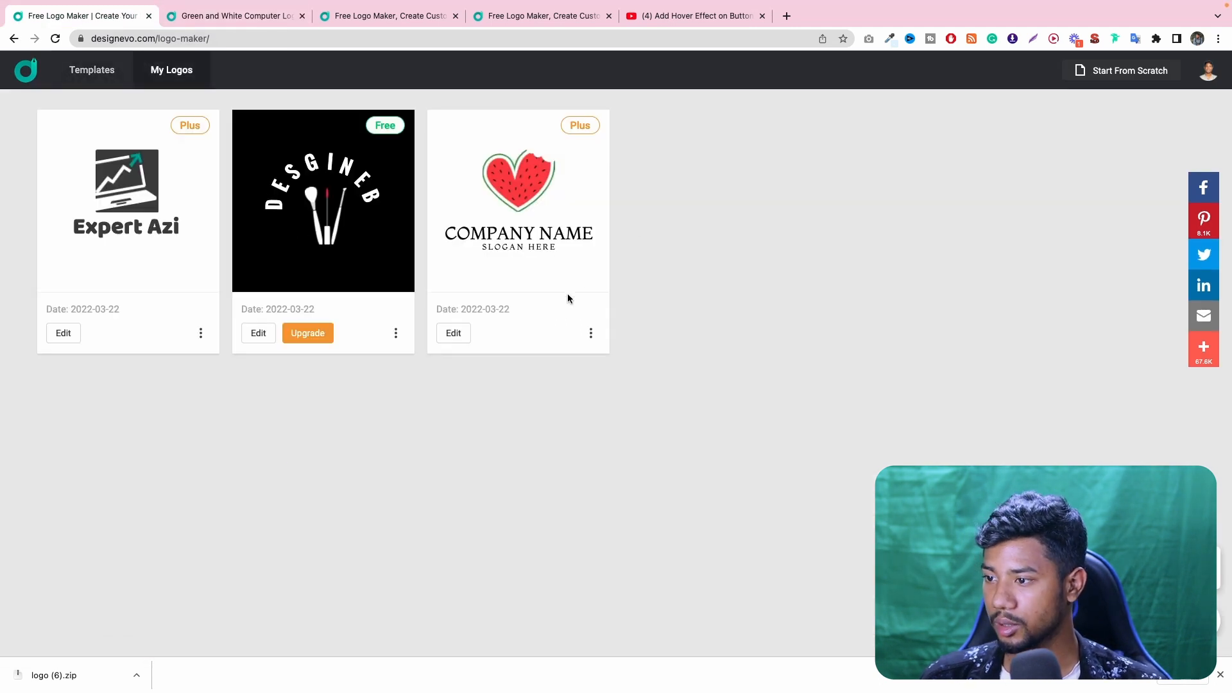
left_click(456, 332)
left_click(127, 16)
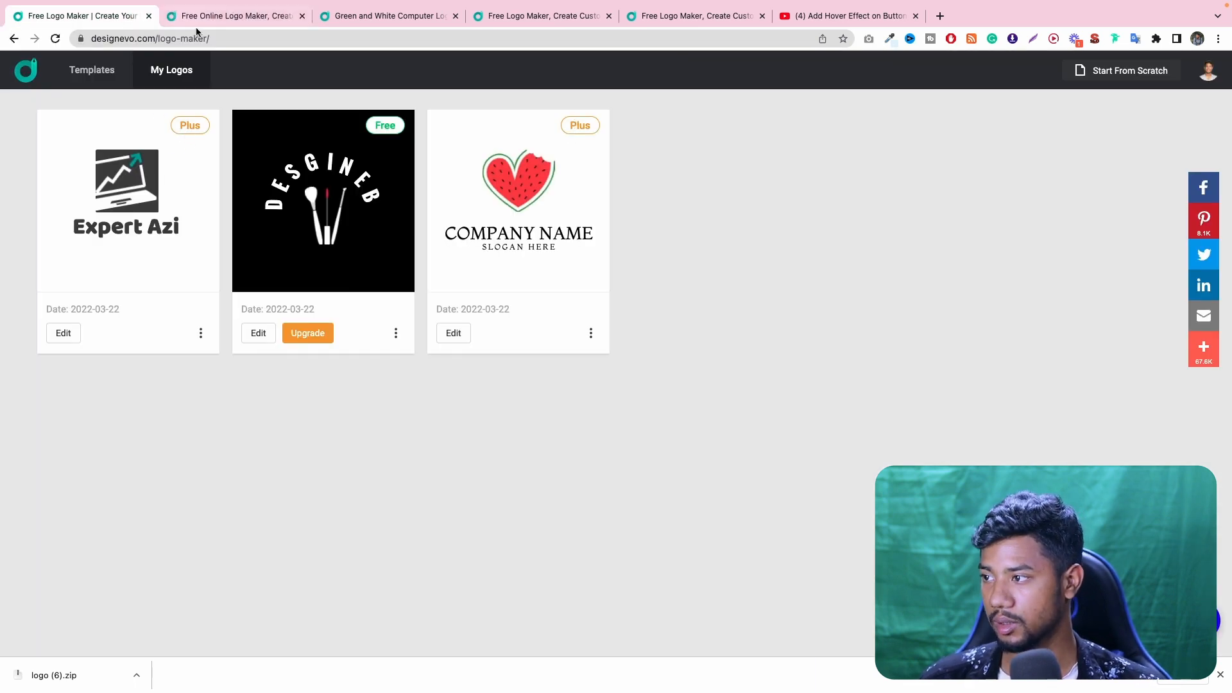
left_click(213, 21)
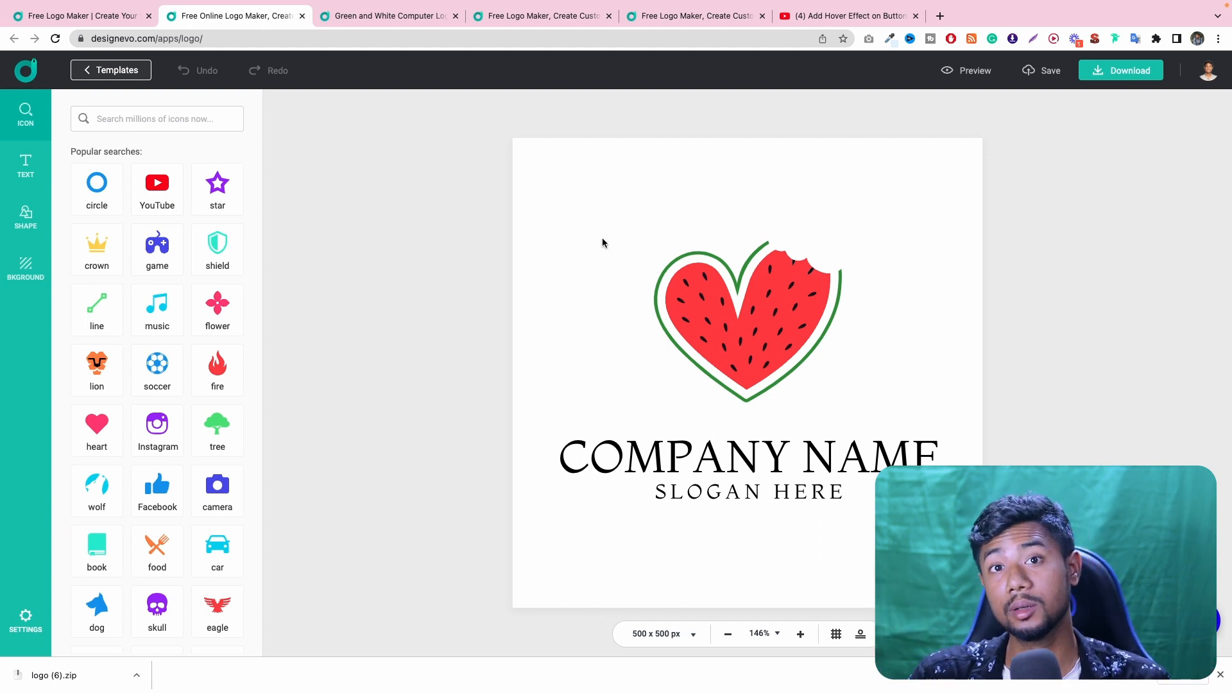
- Delete all elements of the watermelon heart logo and close its editor without saving
left_click_drag(899, 203, 667, 506)
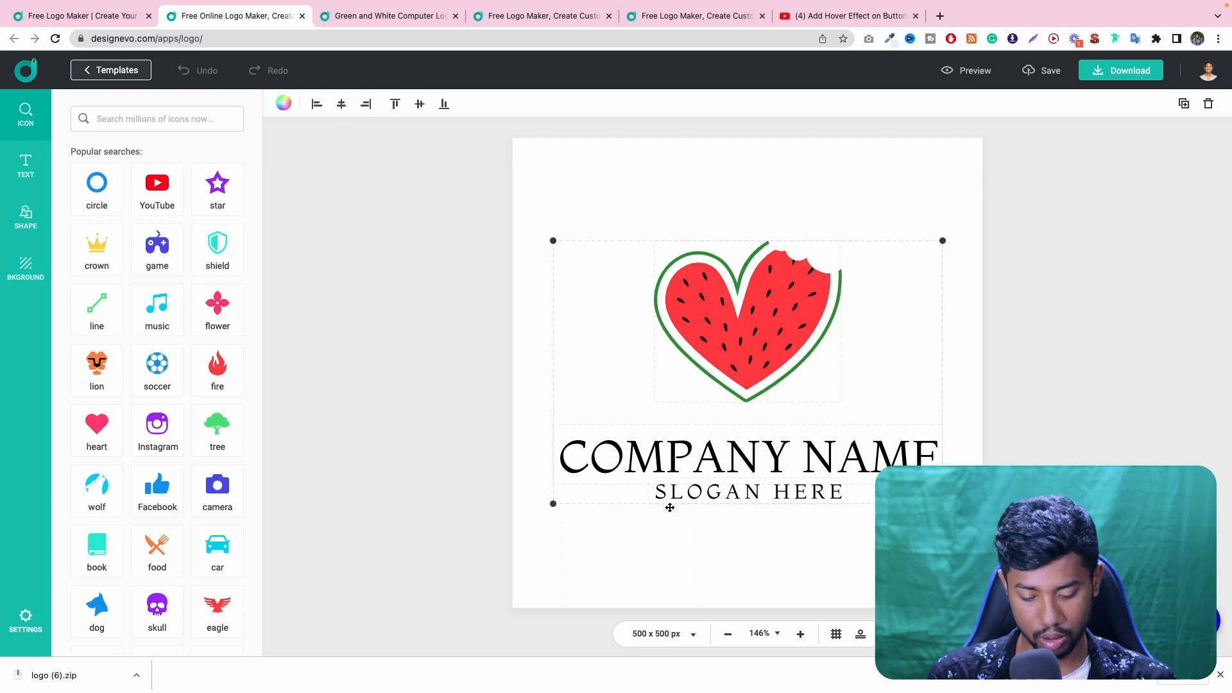
key("Delete")
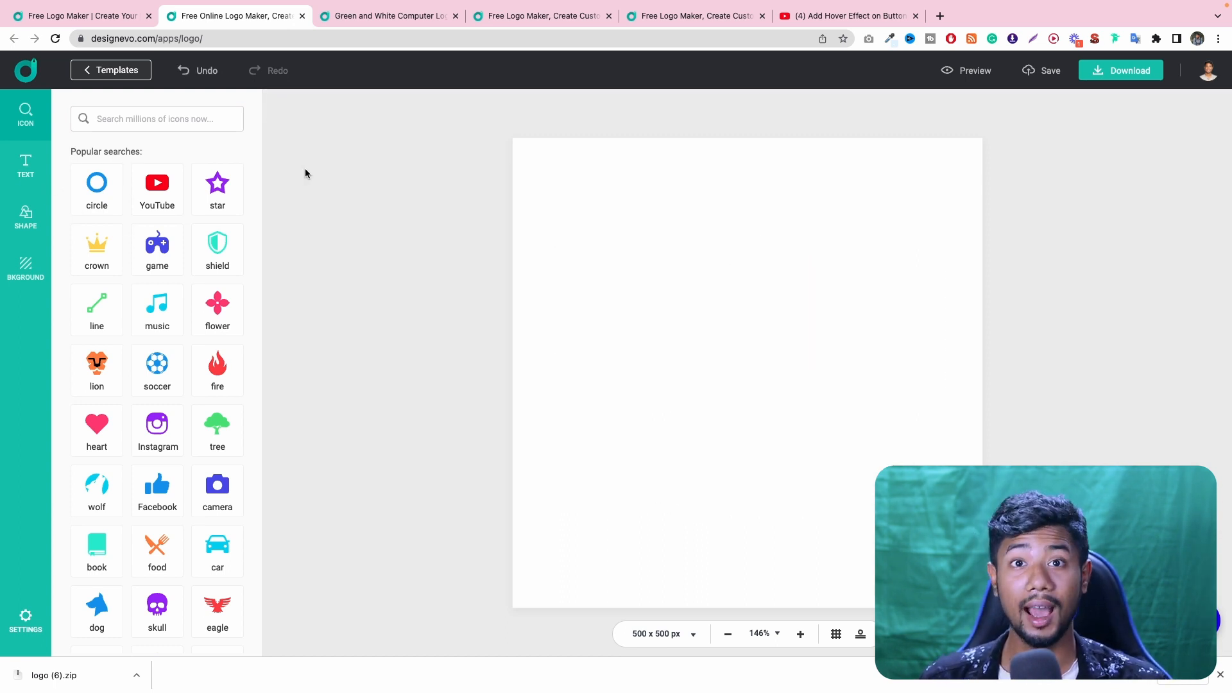
left_click(301, 16)
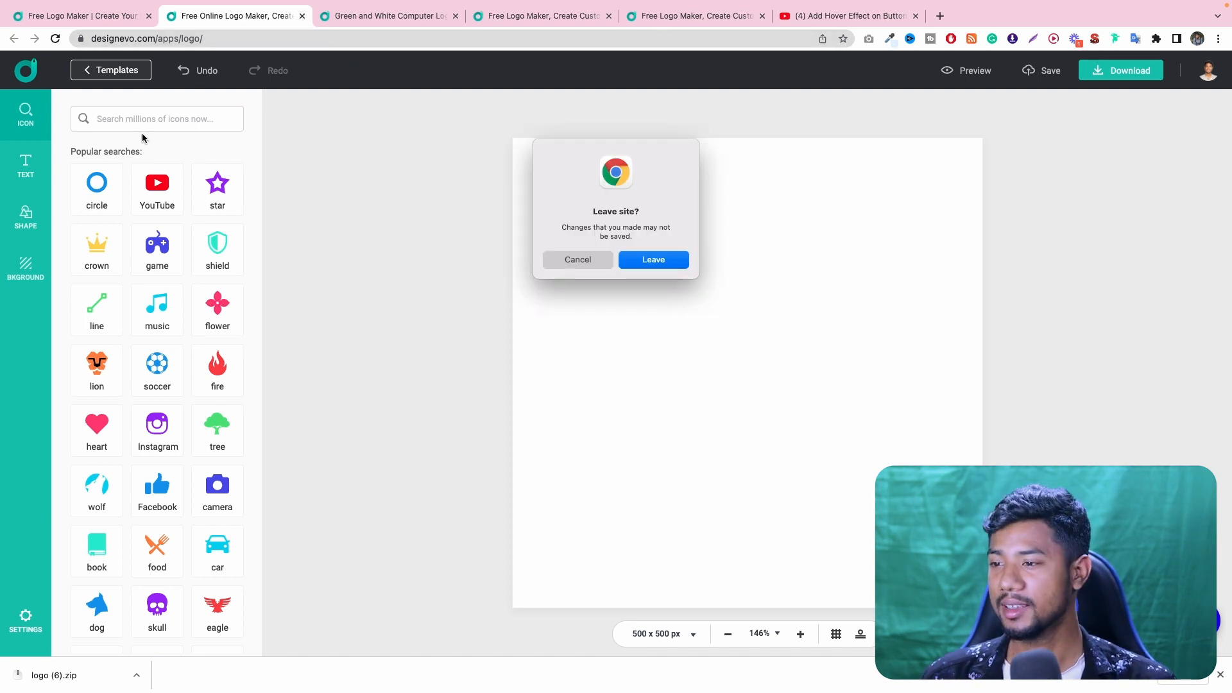
left_click(650, 260)
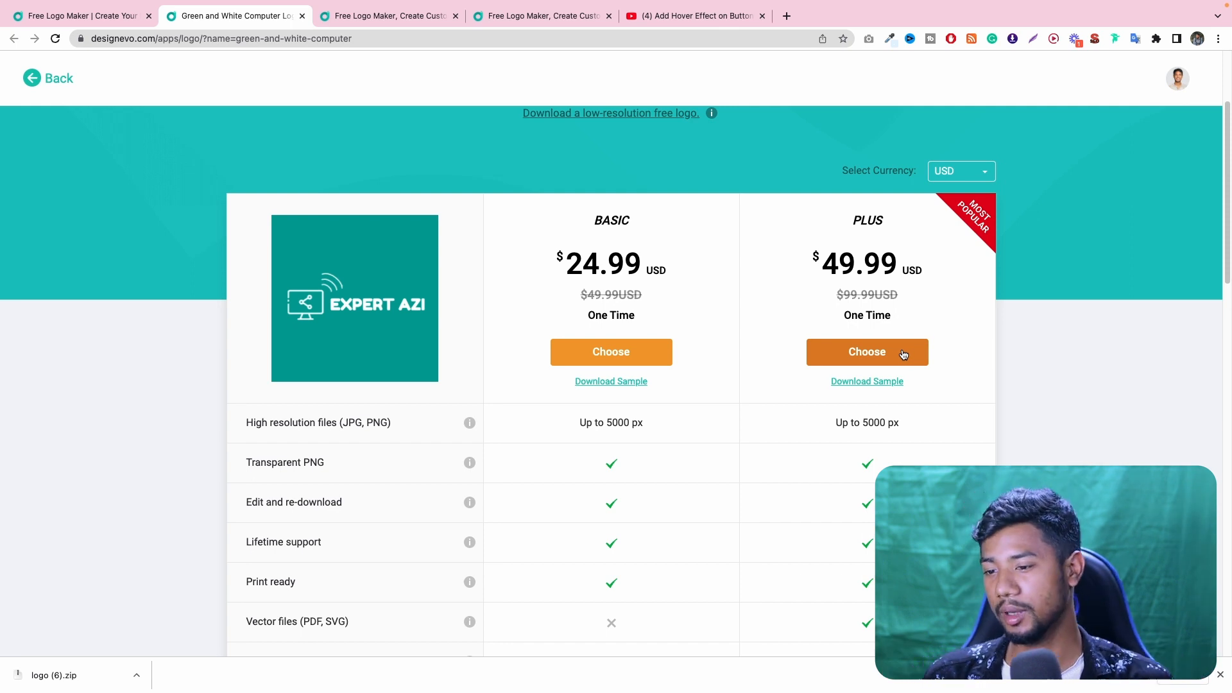
- Choose the Plus plan for the EXPERT AZI logo and try the PayPal option before returning to card payment
scroll(924, 354, "down", 1)
scroll(924, 354, "down", 3)
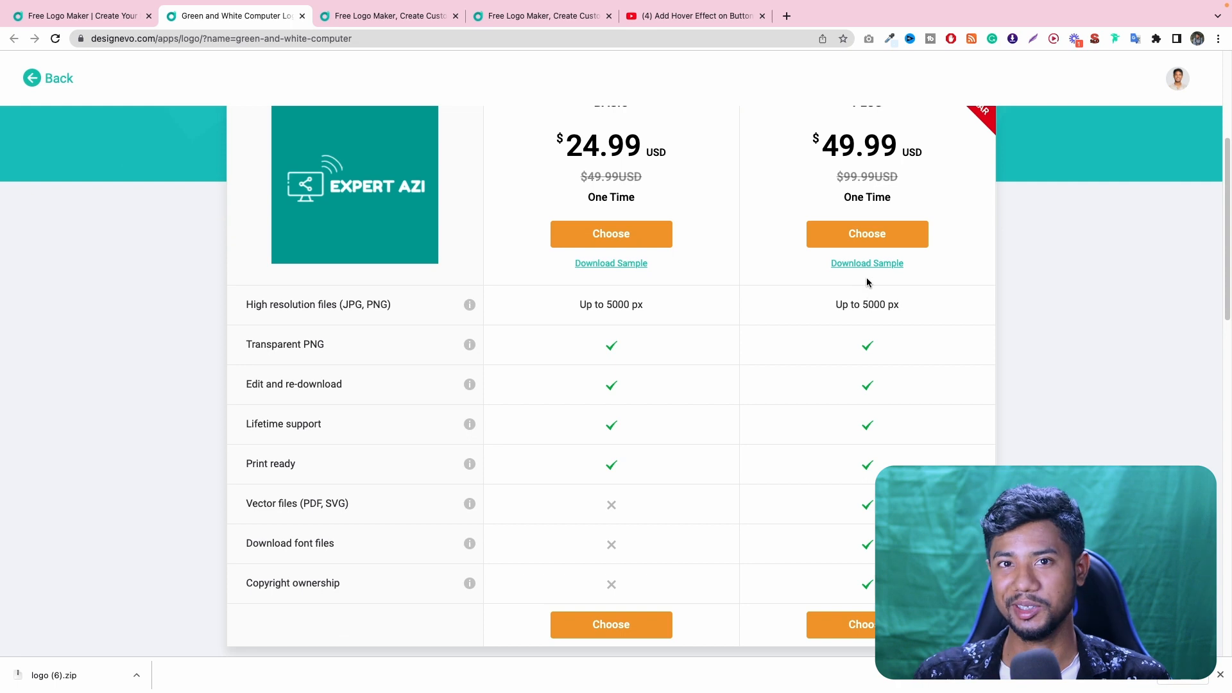
scroll(870, 287, "up", 4)
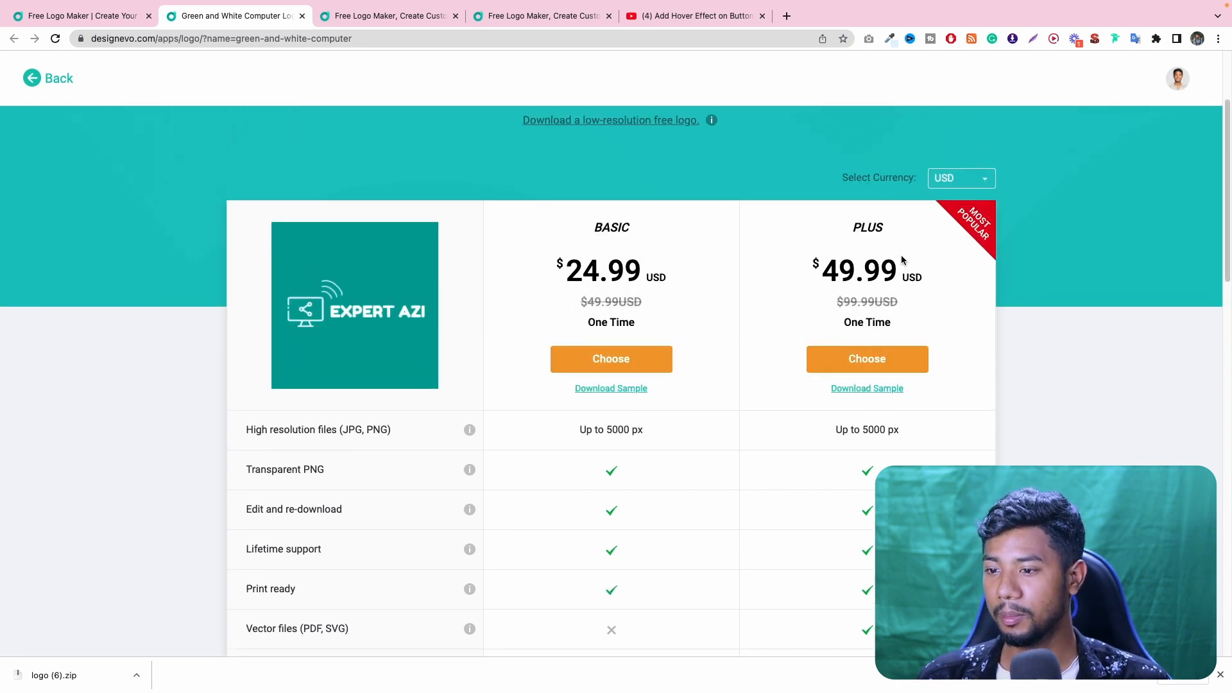
left_click_drag(942, 294, 825, 206)
left_click(870, 358)
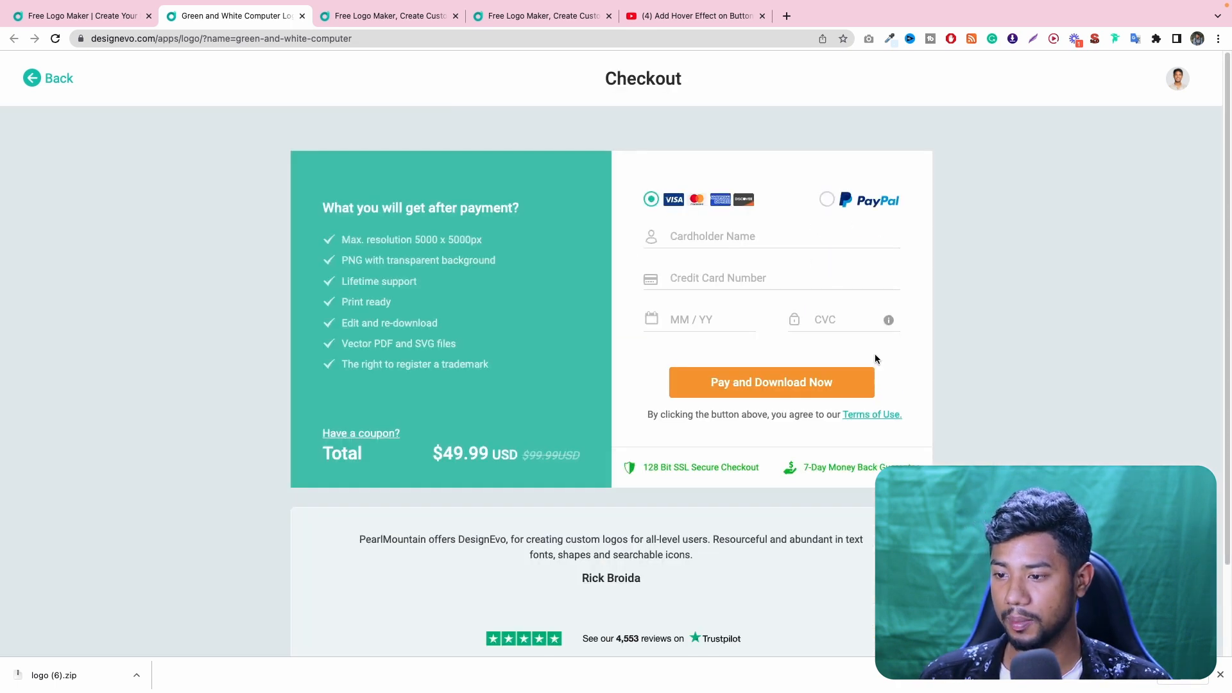
left_click(829, 200)
left_click(657, 200)
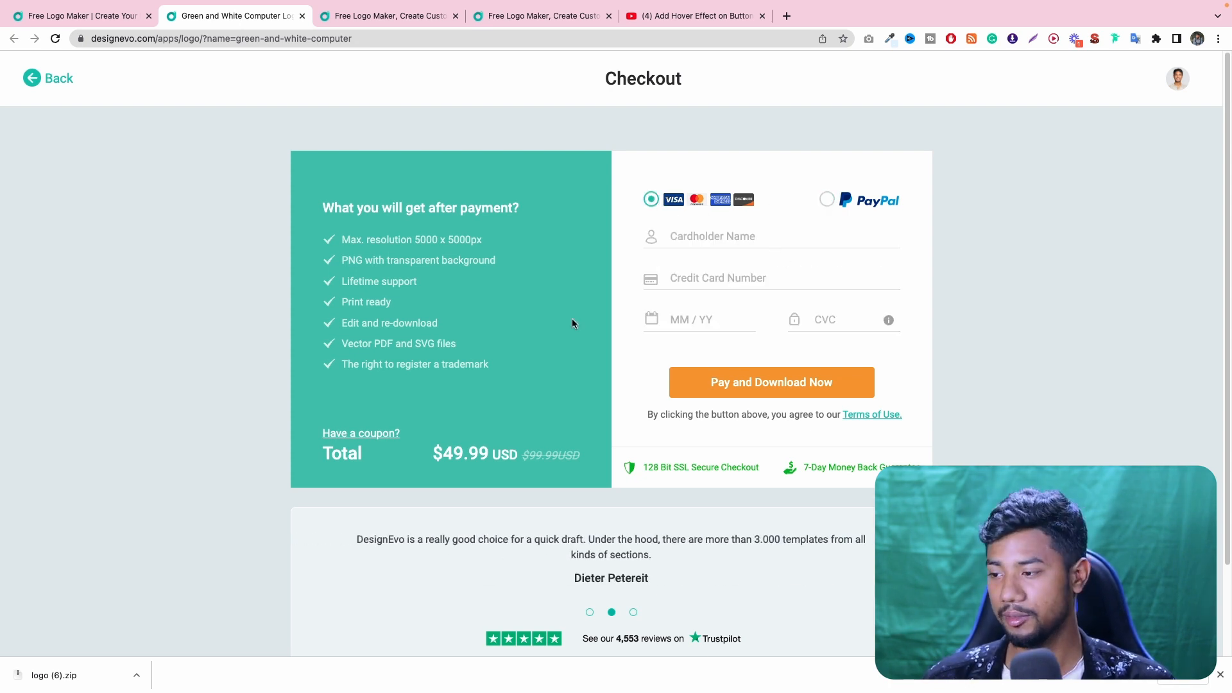
- Enter the coupon code for the Plus plan at checkout and redeem it
left_click(368, 436)
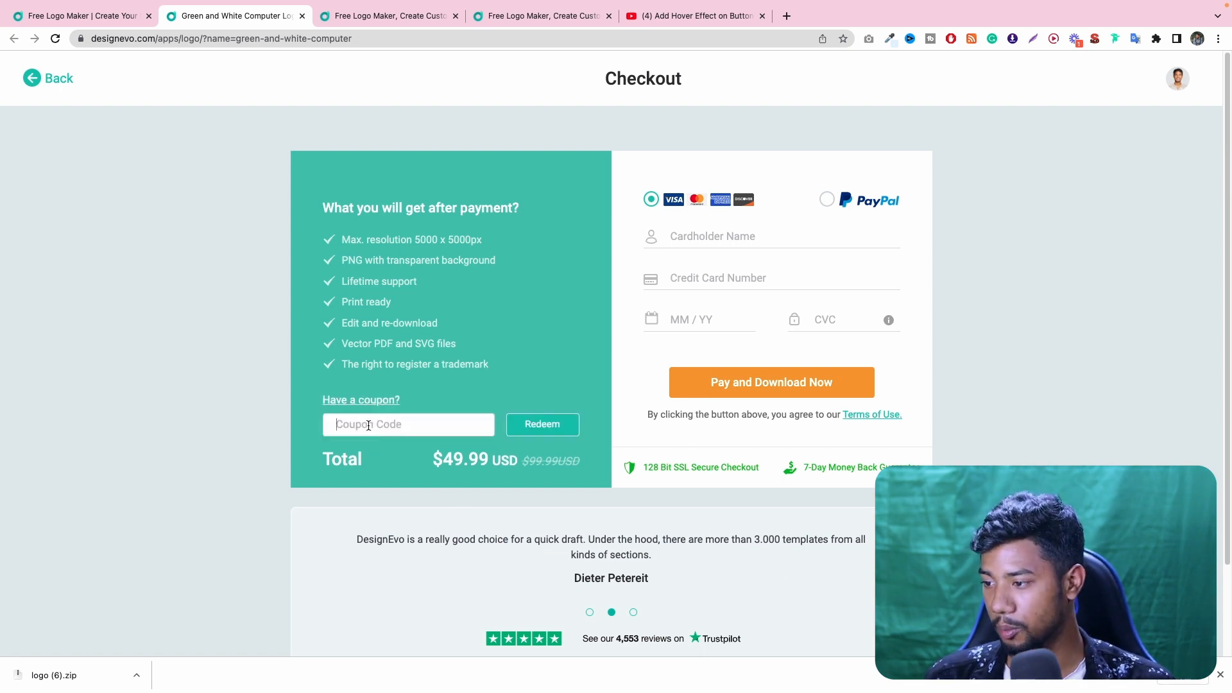
type("Y")
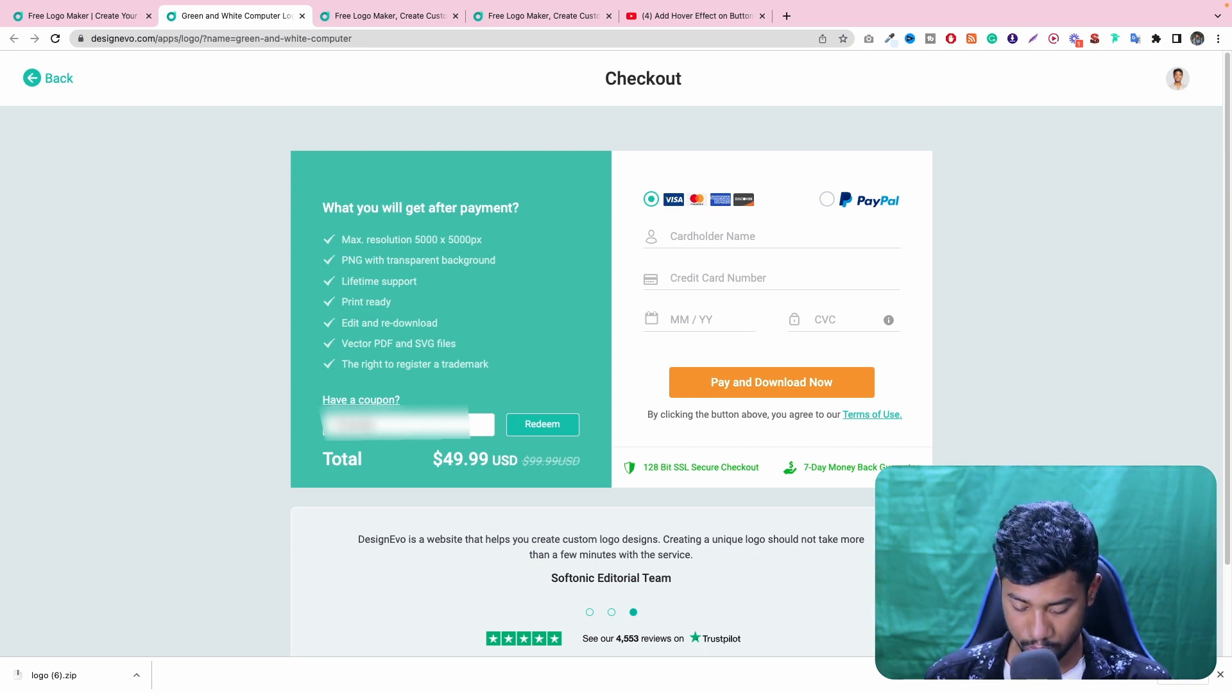
type("???")
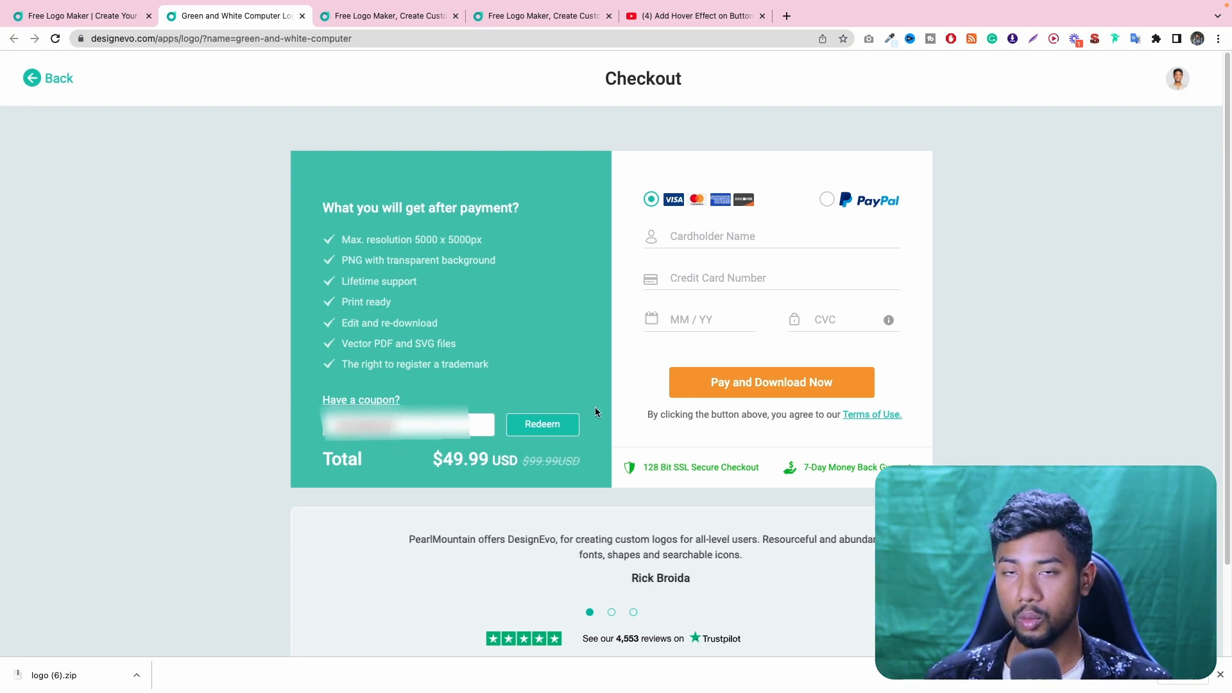
left_click(536, 425)
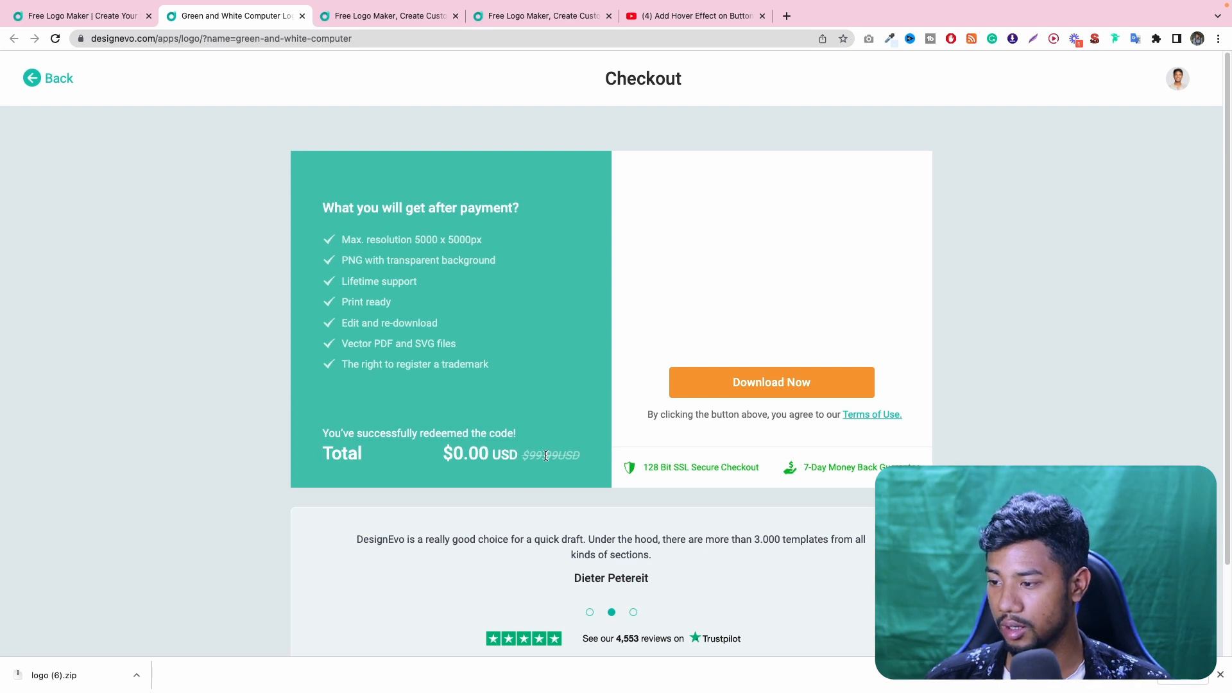
- Complete the checkout, download the logo package and reveal logo (7).zip in Finder
left_click(789, 384)
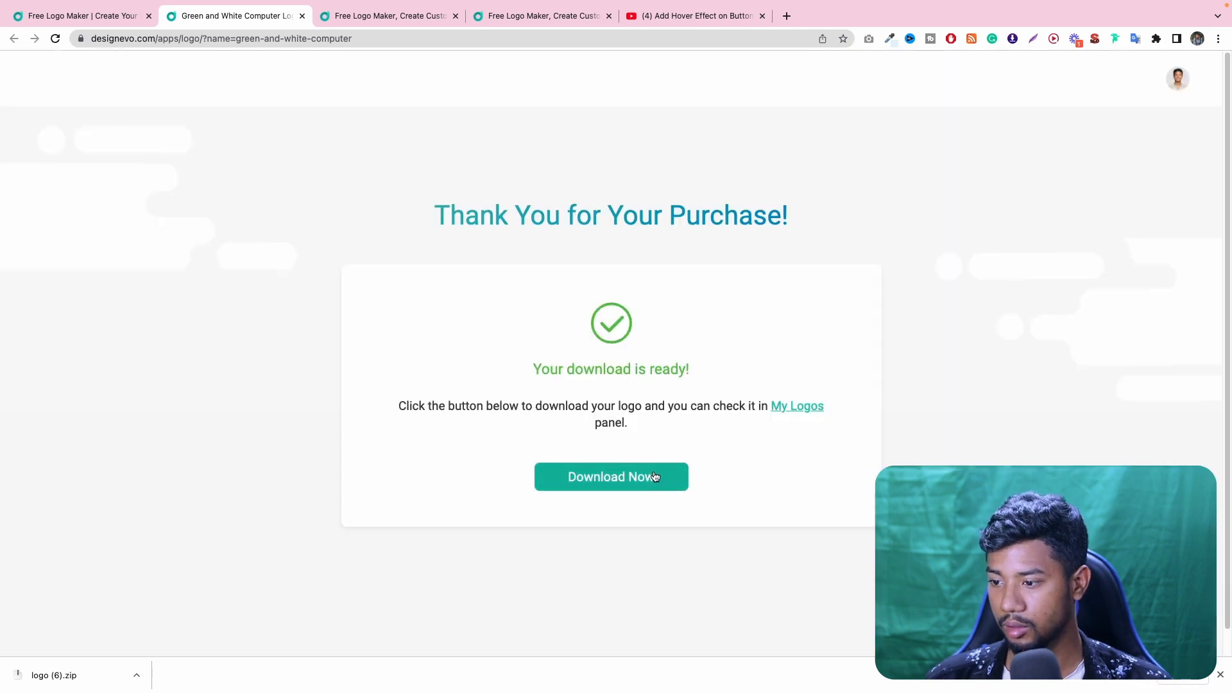
left_click(653, 475)
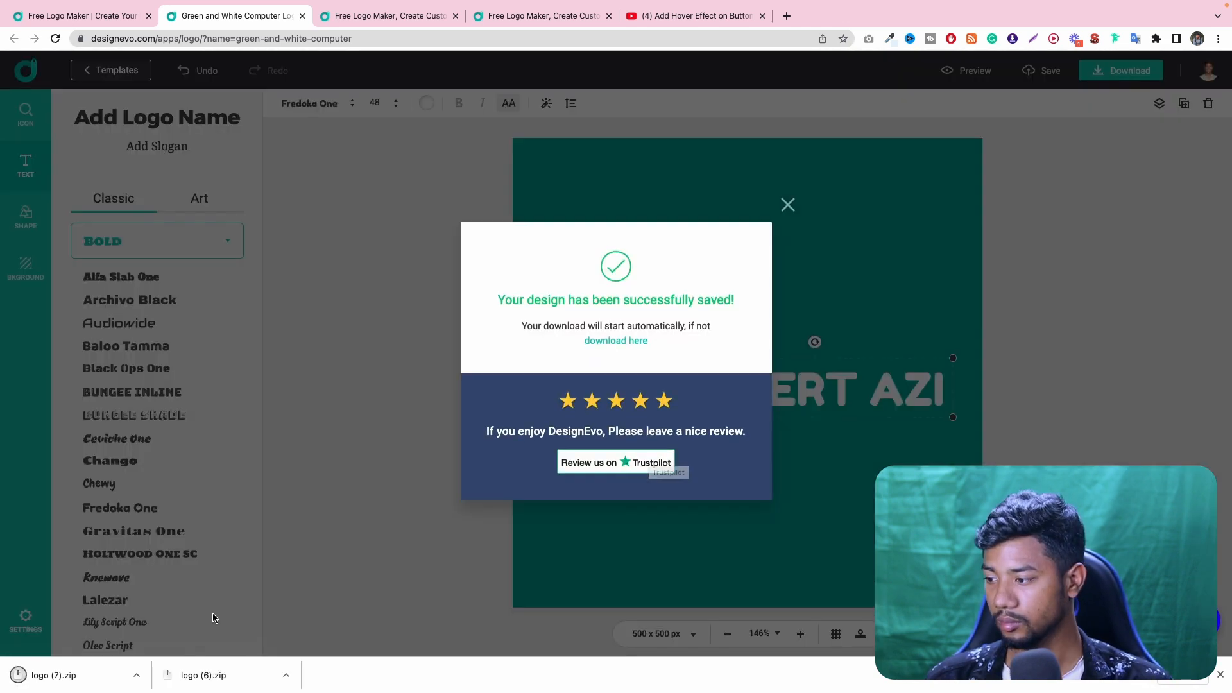
left_click(136, 675)
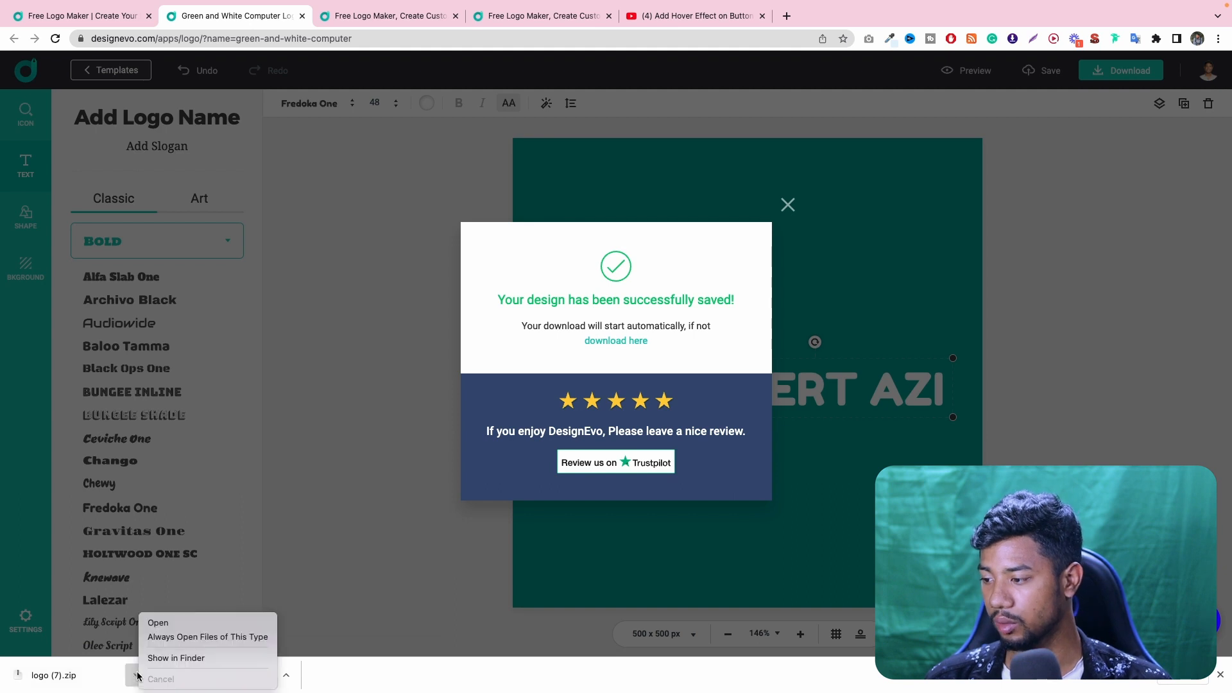
left_click(196, 658)
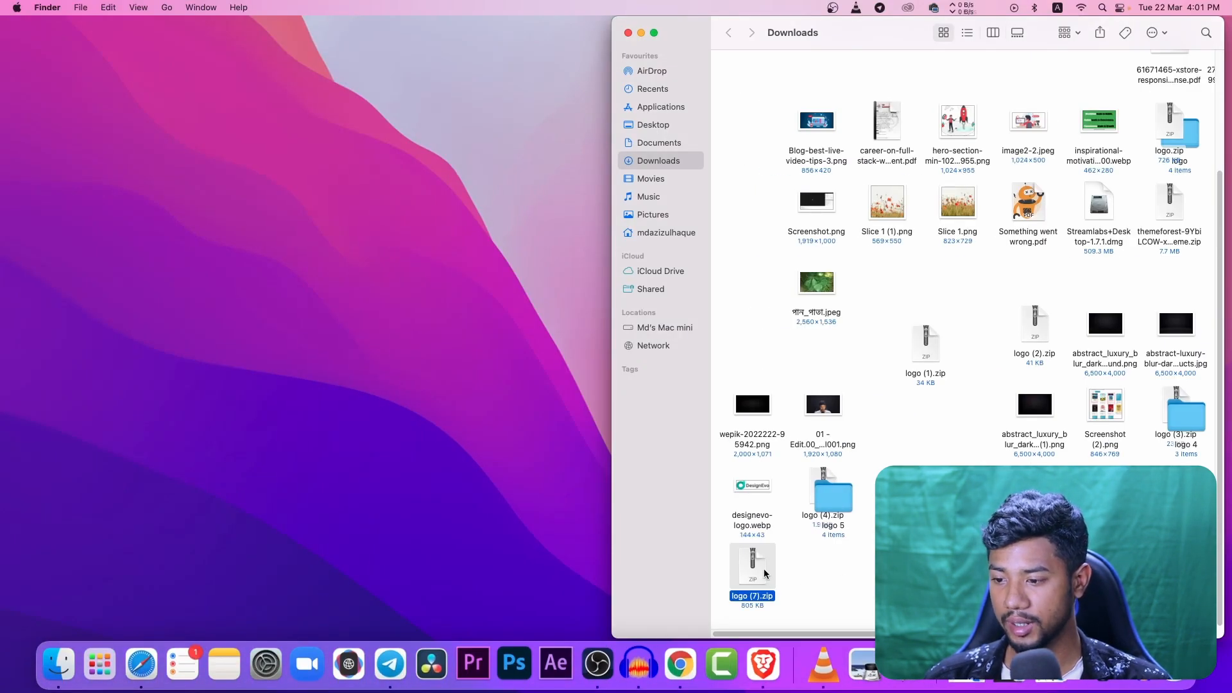
- Extract logo (7).zip and inspect the font and original folders of the extracted package
double_click(764, 574)
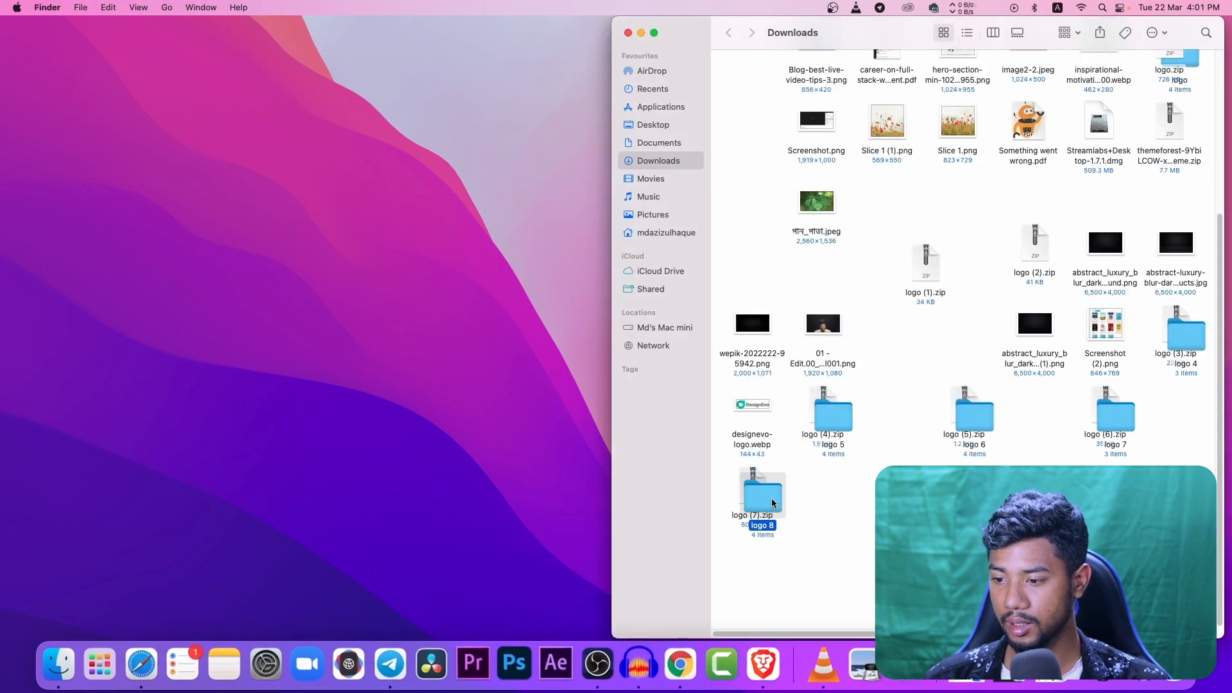
double_click(764, 494)
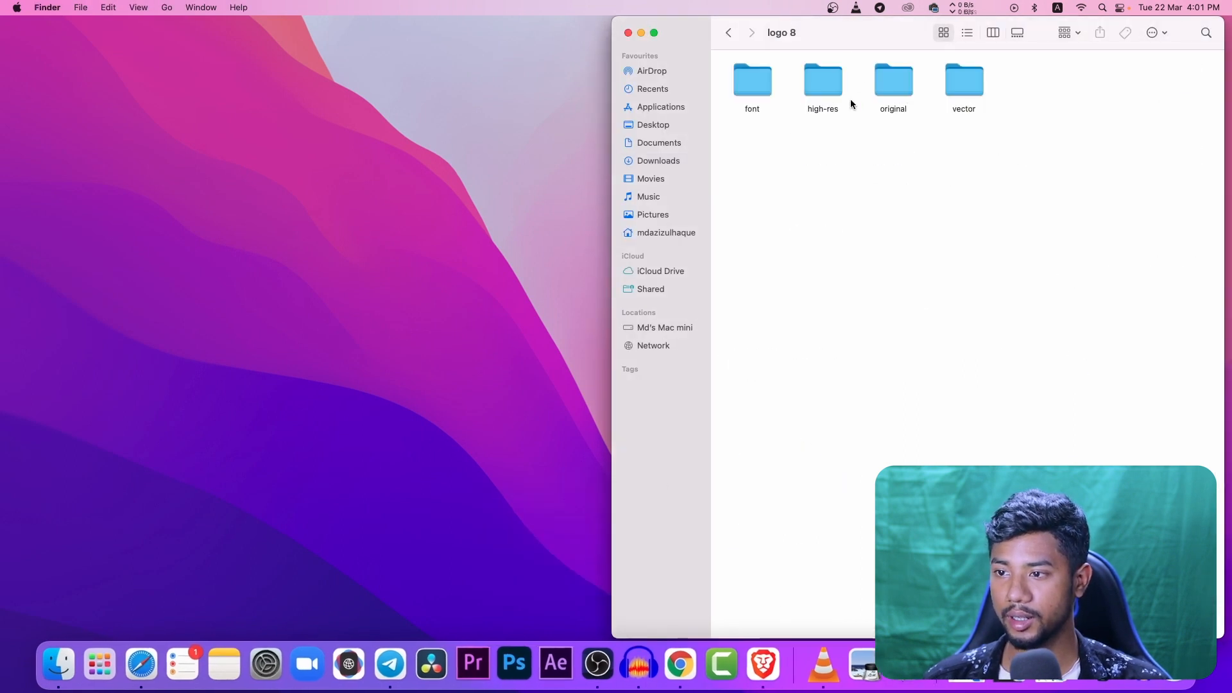
double_click(757, 90)
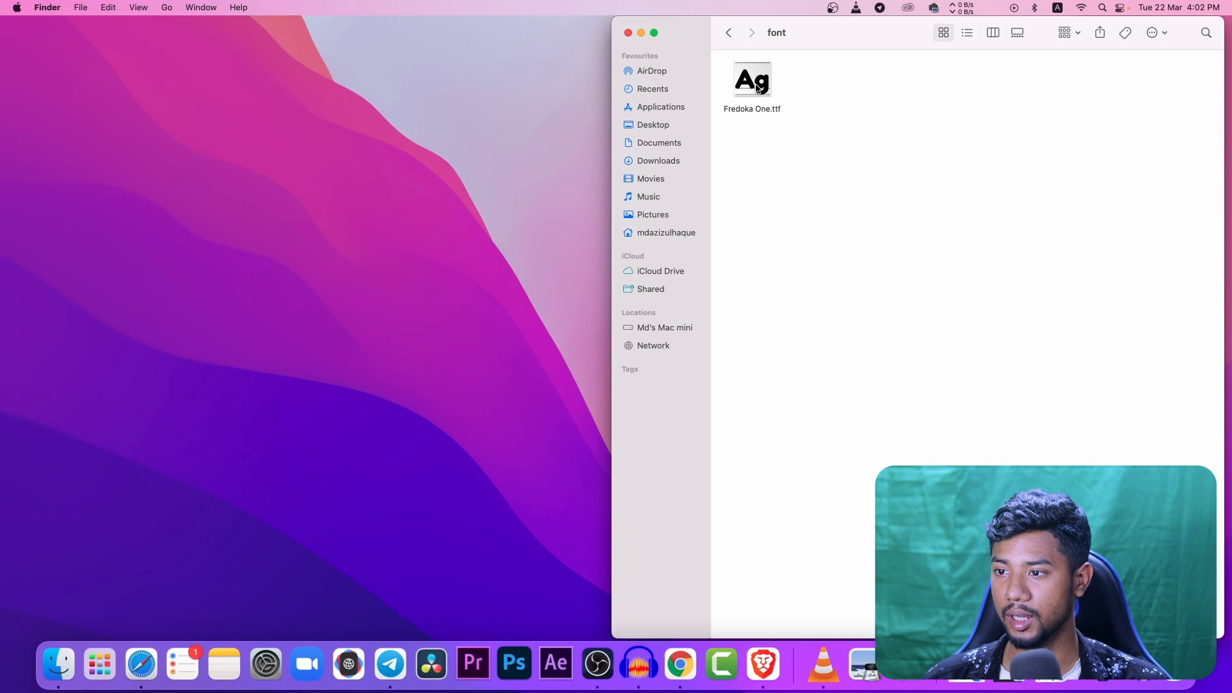
left_click(728, 32)
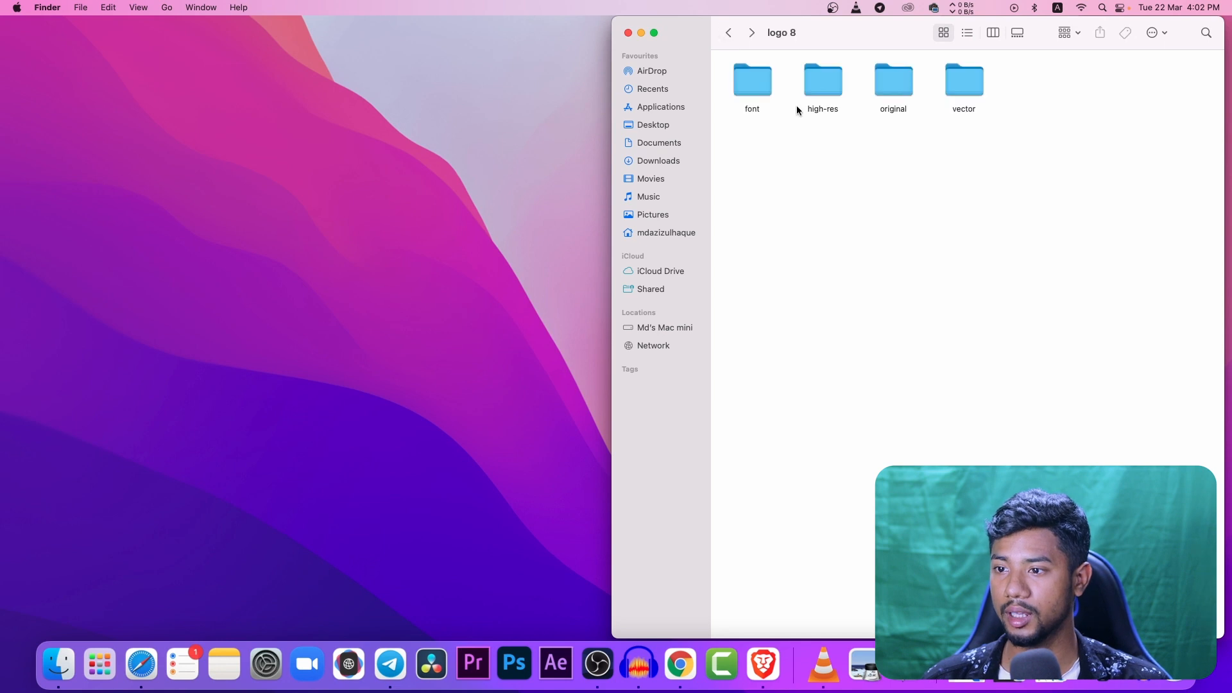
double_click(901, 84)
left_click(768, 127)
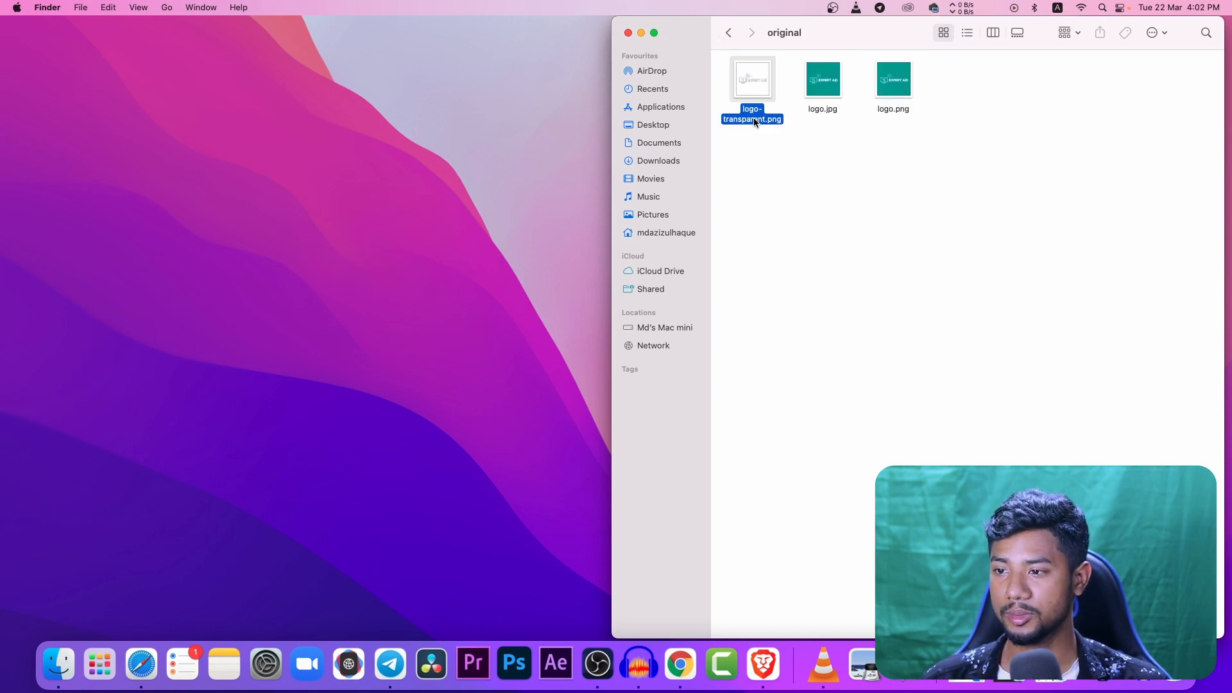
- Examine logo.jpg in the original folder and the logo.pdf and logo.svg files in the vector folder
left_click(838, 111)
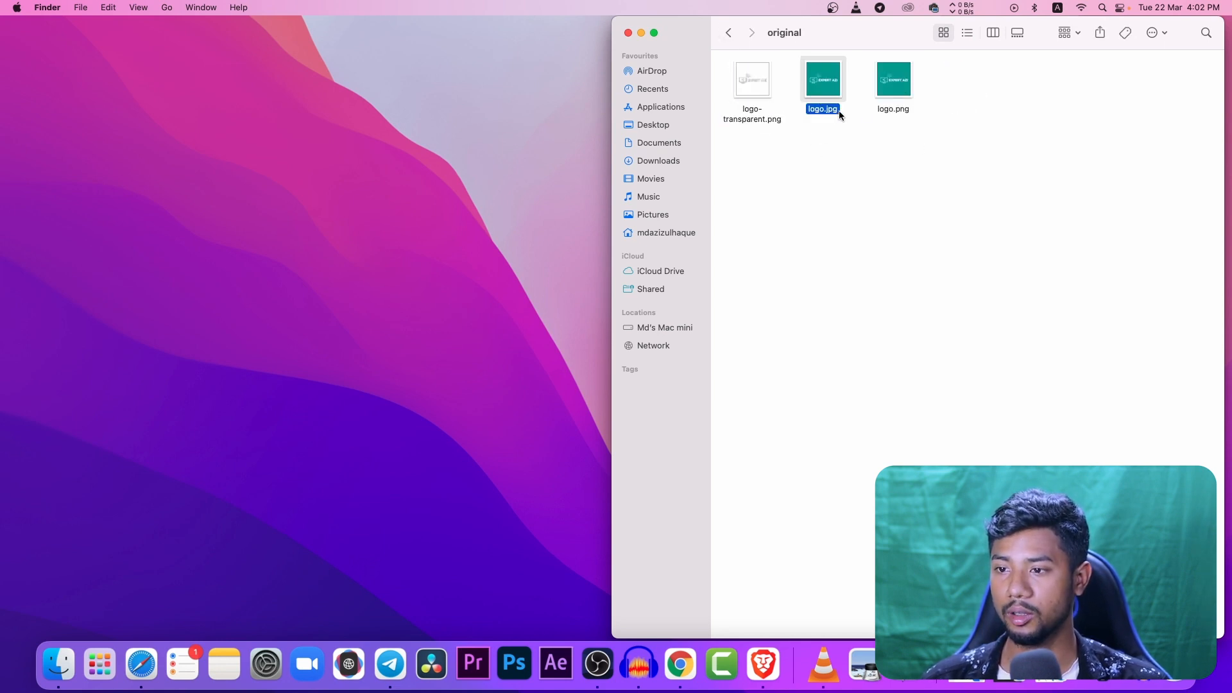
left_click(729, 33)
left_click(730, 32)
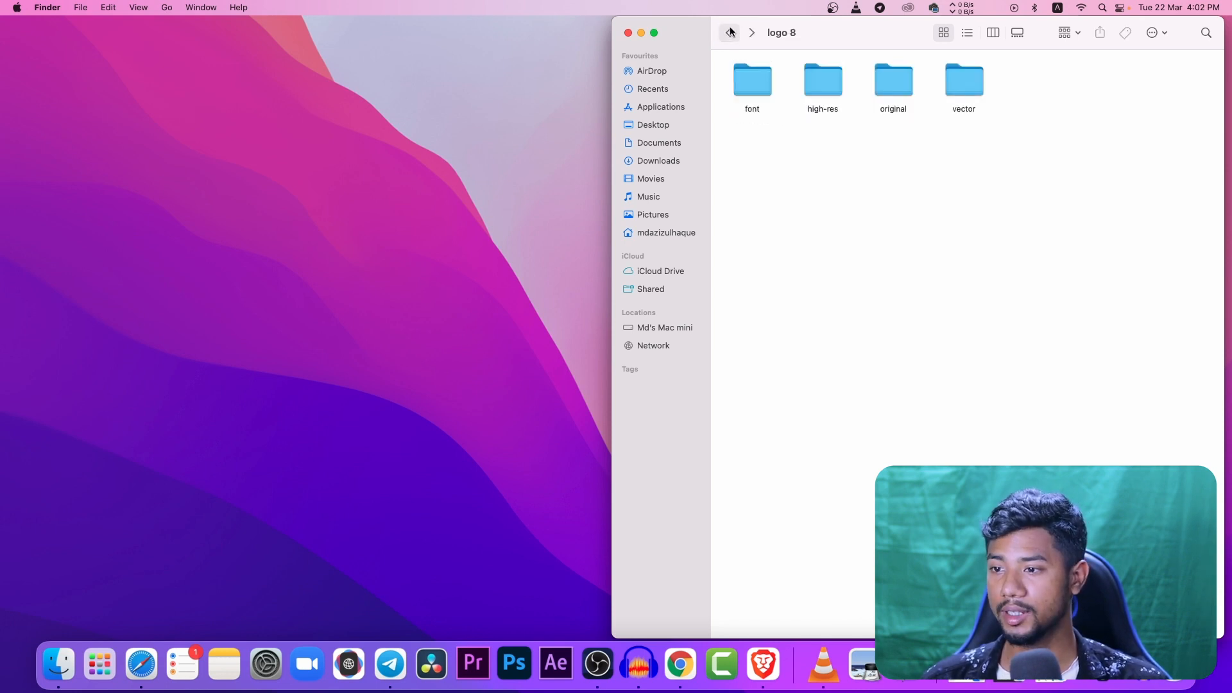
double_click(966, 89)
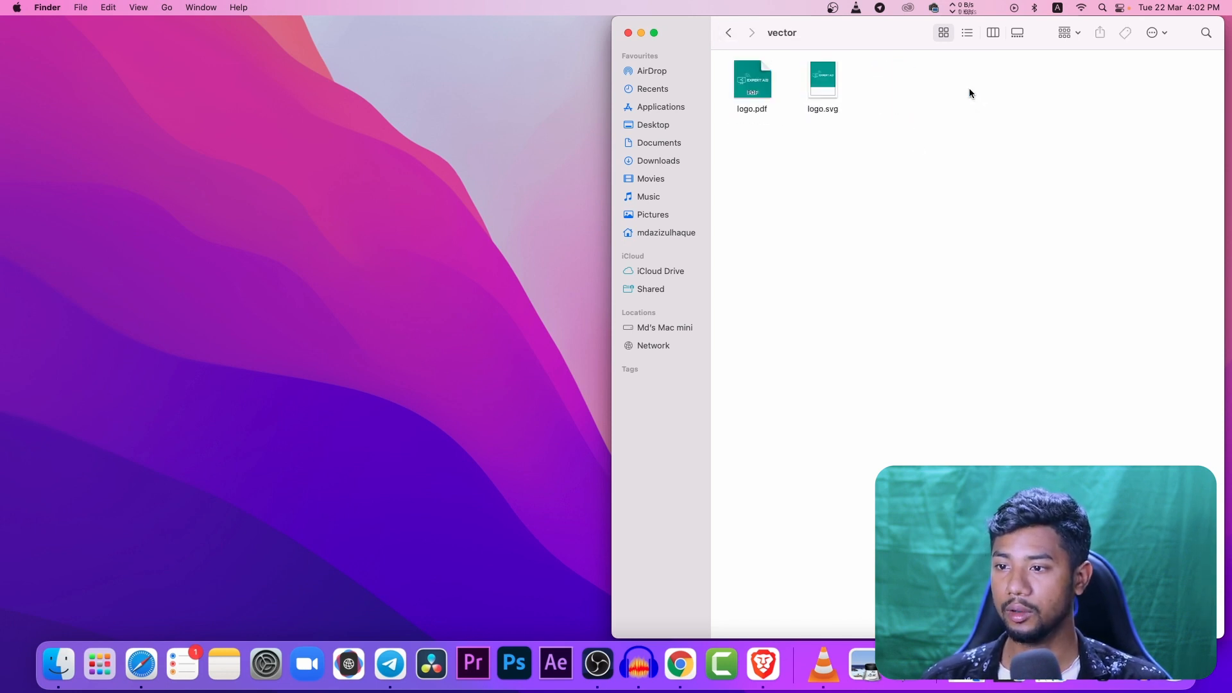
left_click(762, 110)
left_click(827, 111)
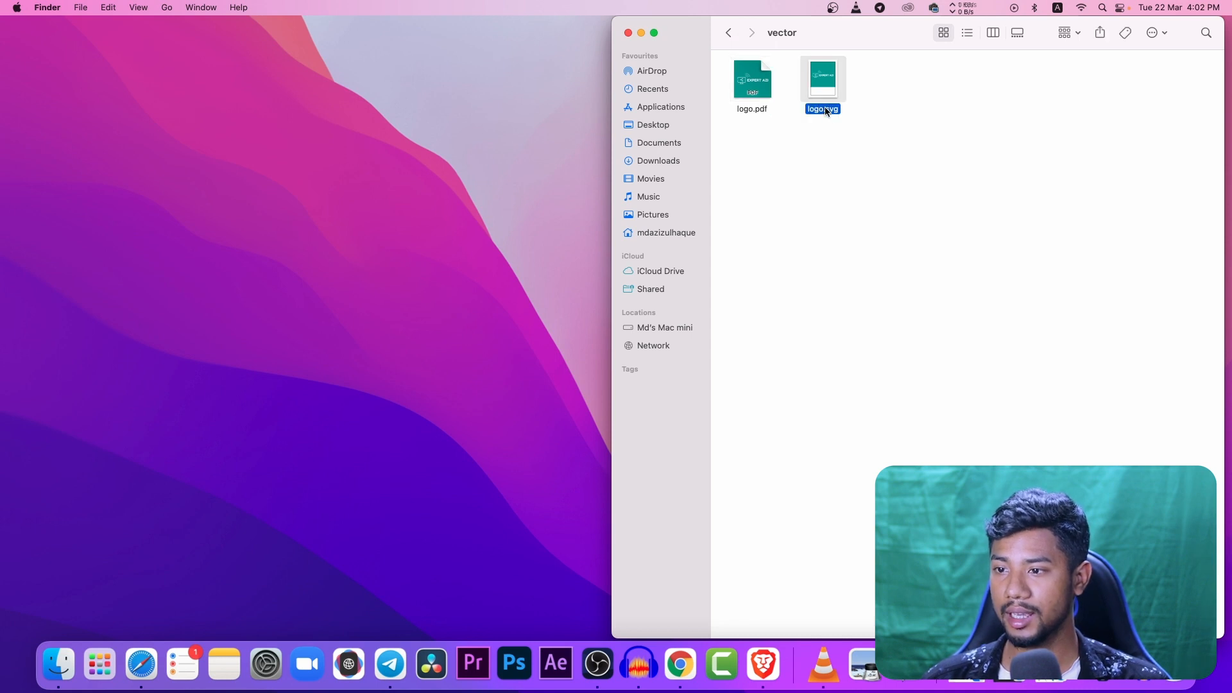
left_click(755, 114)
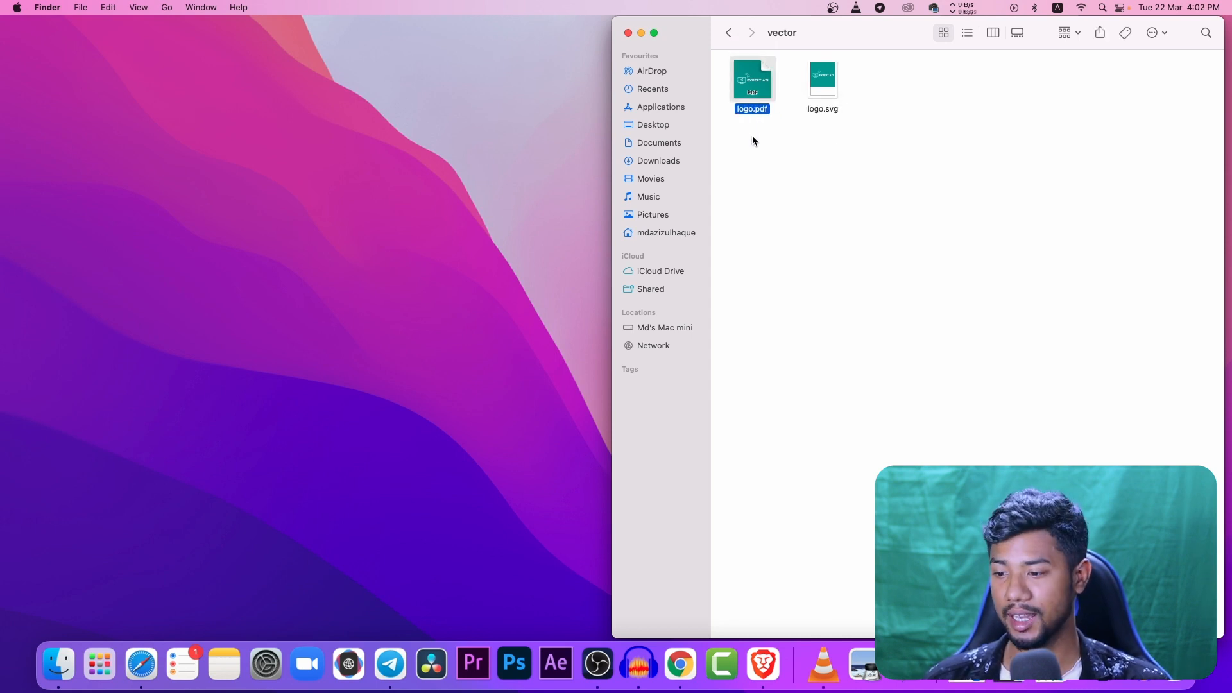
- Return to DesignEvo in Chrome, dismiss the download message and open the green EXPERT AZI logo for editing from My Logos
left_click(680, 664)
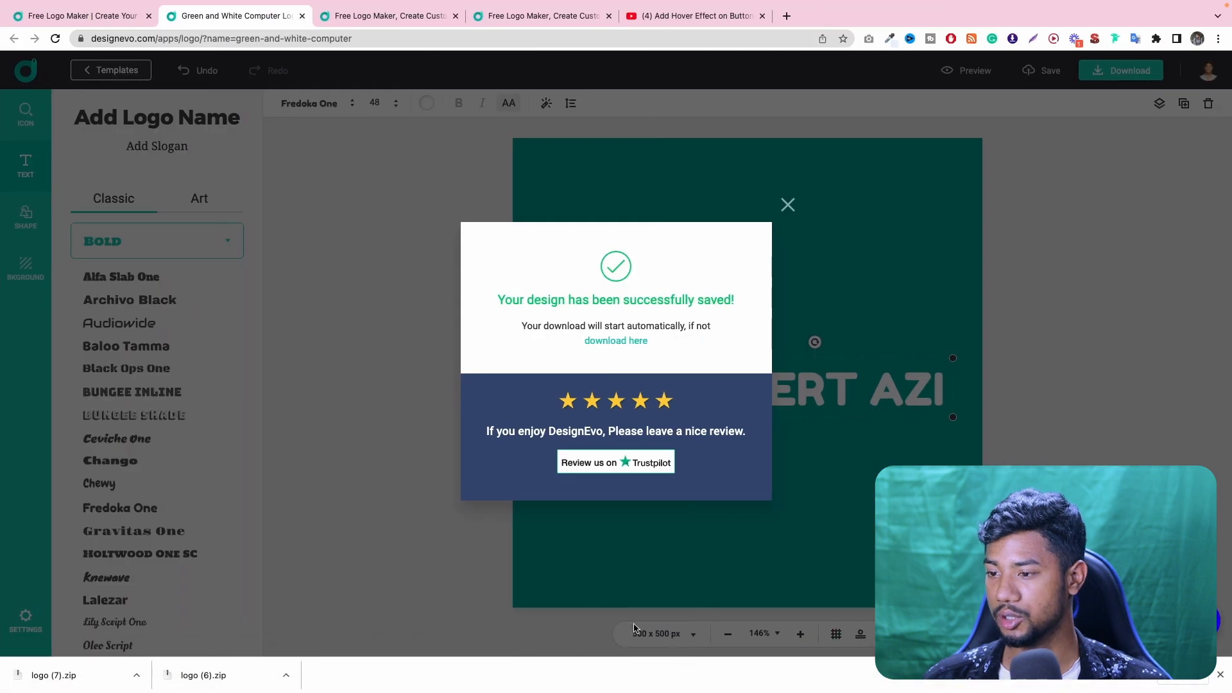
left_click(788, 205)
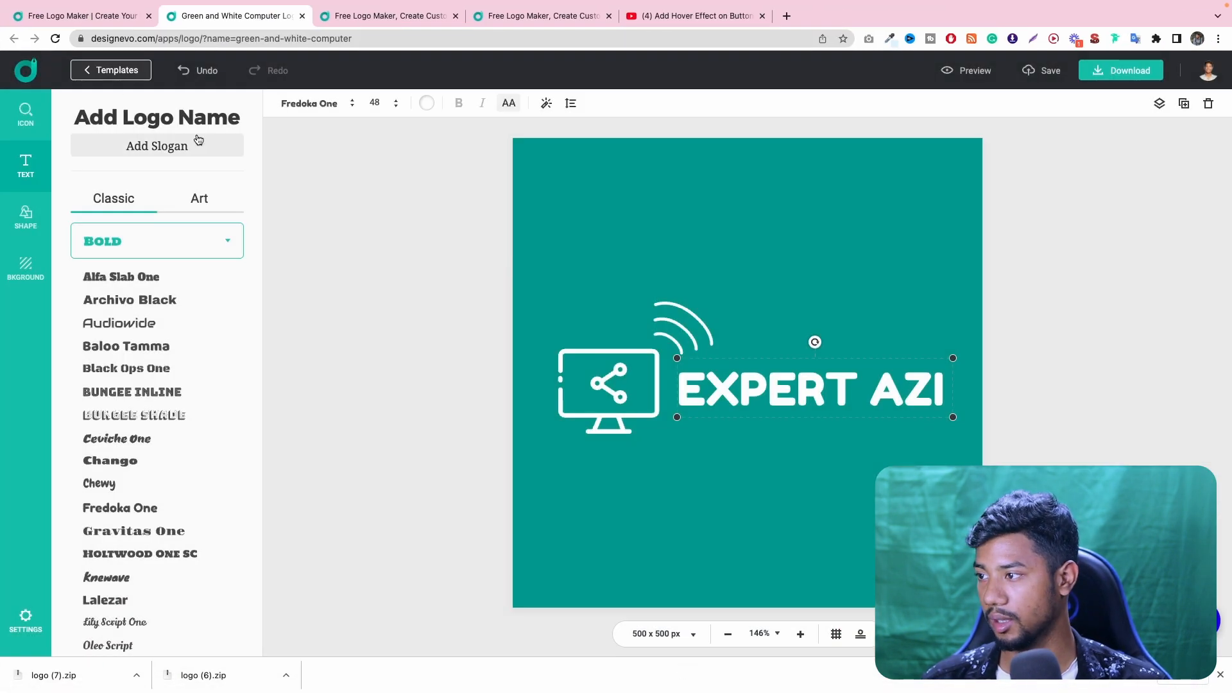
left_click(113, 75)
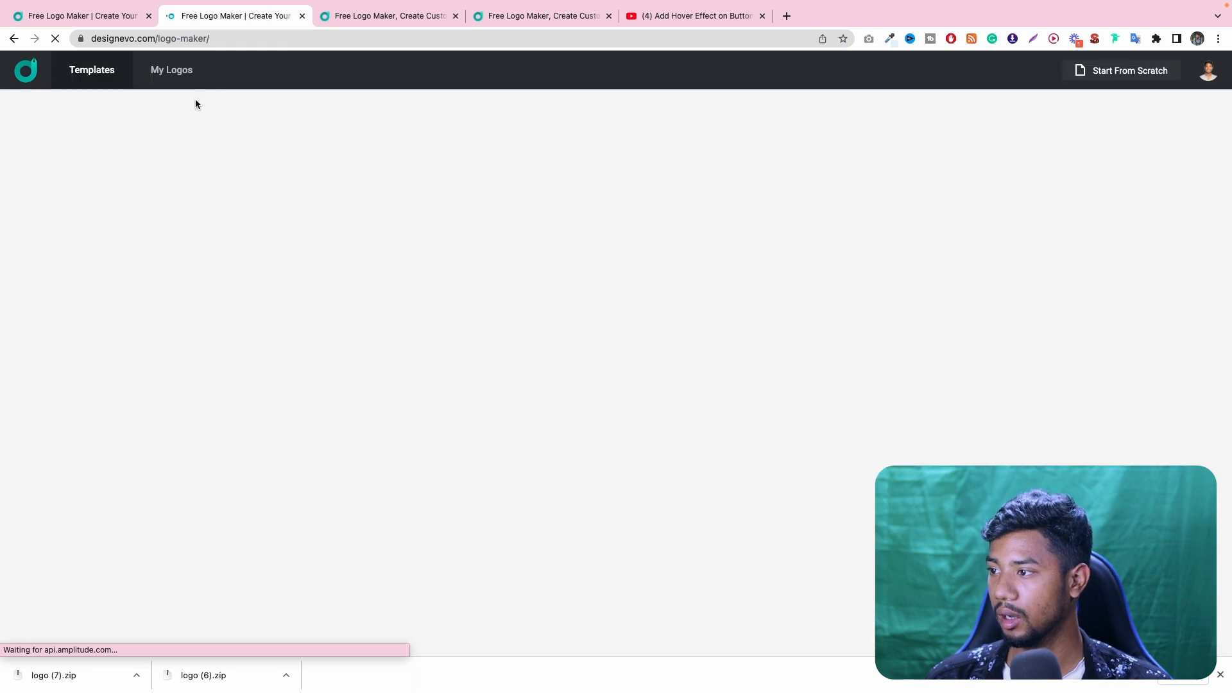
left_click(164, 78)
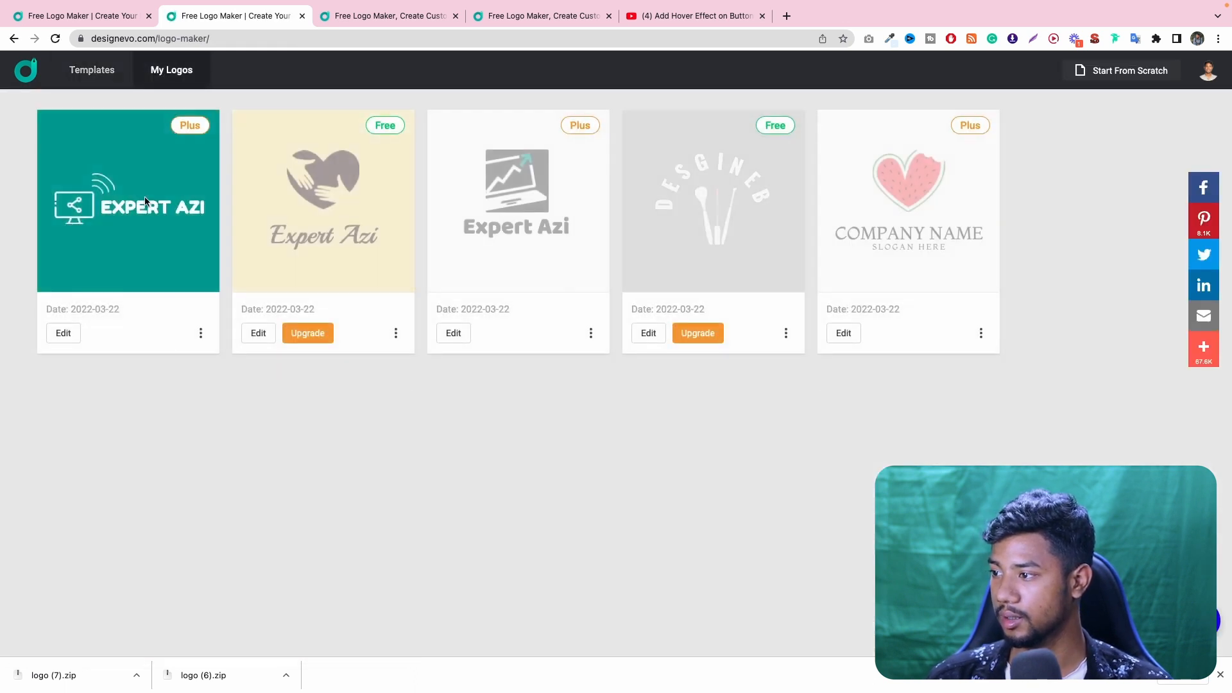
left_click(199, 333)
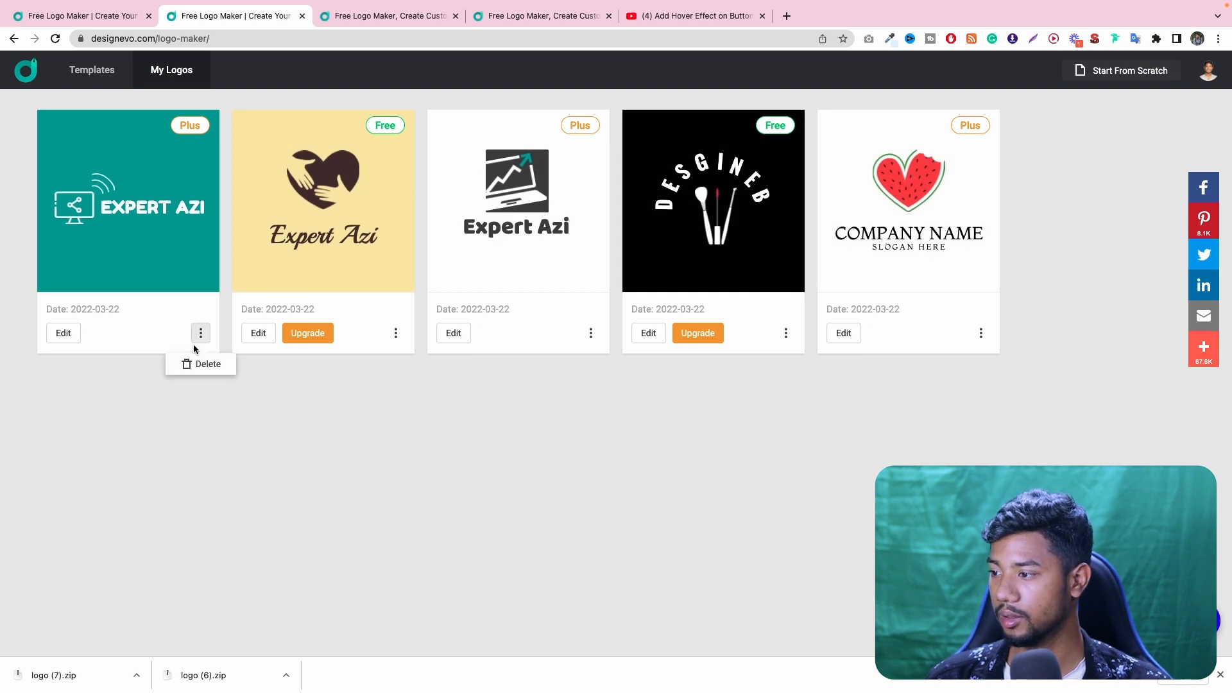
left_click(64, 333)
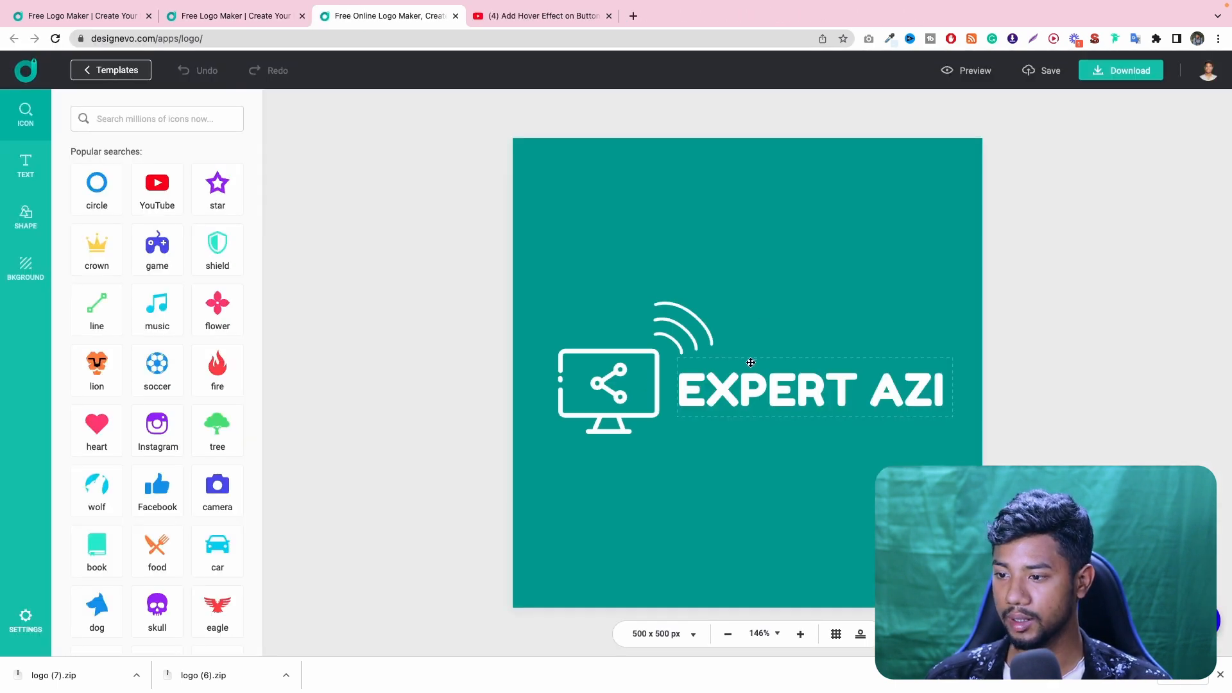
- Replace the computer icon with the slanted rocket with flames from the "rocket" icon search, placed above the EXPERT AZI text
left_click(613, 391)
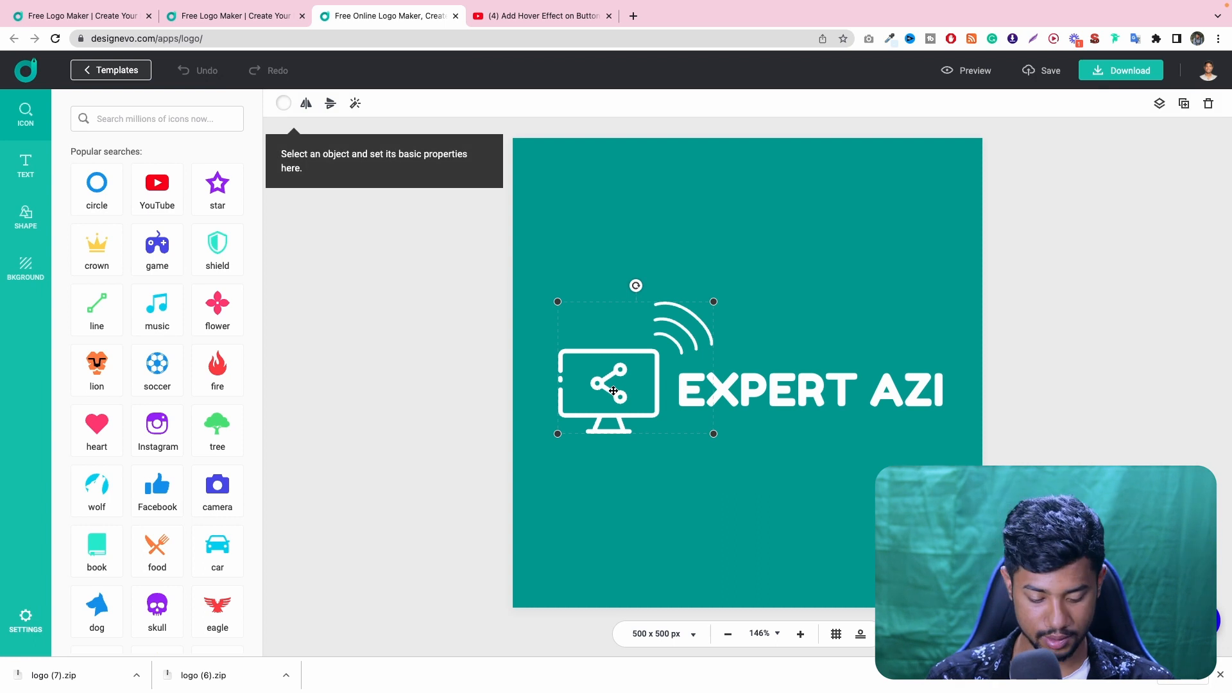
key("Delete")
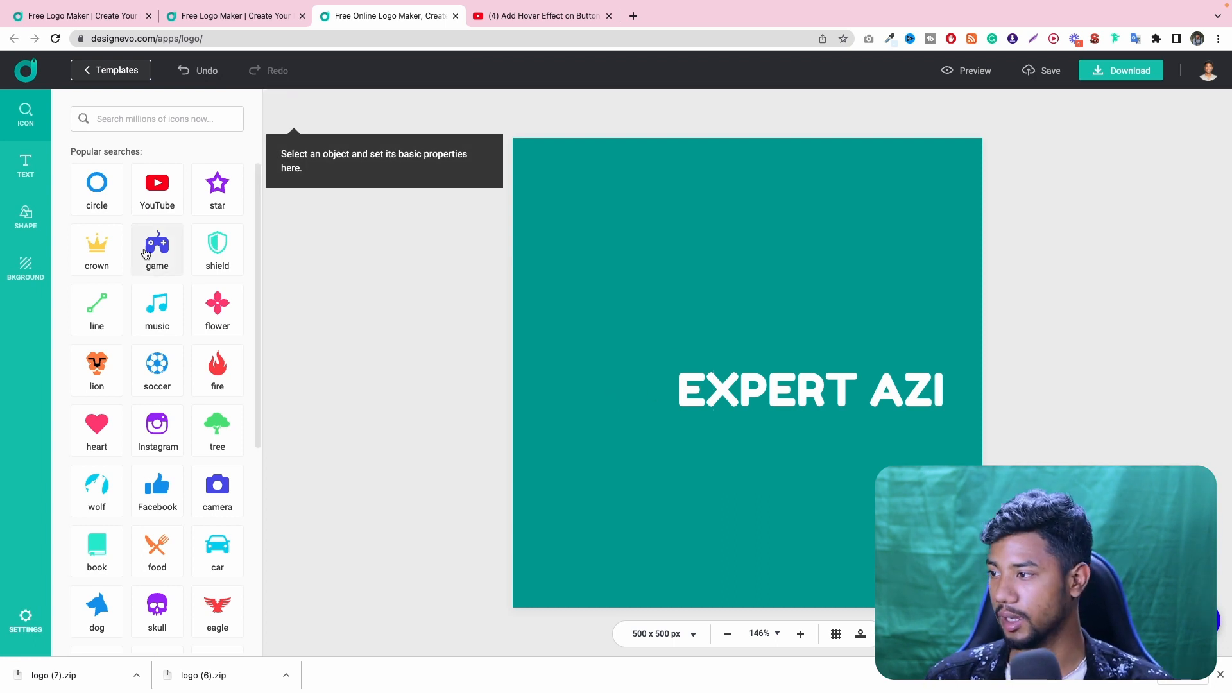
left_click(158, 119)
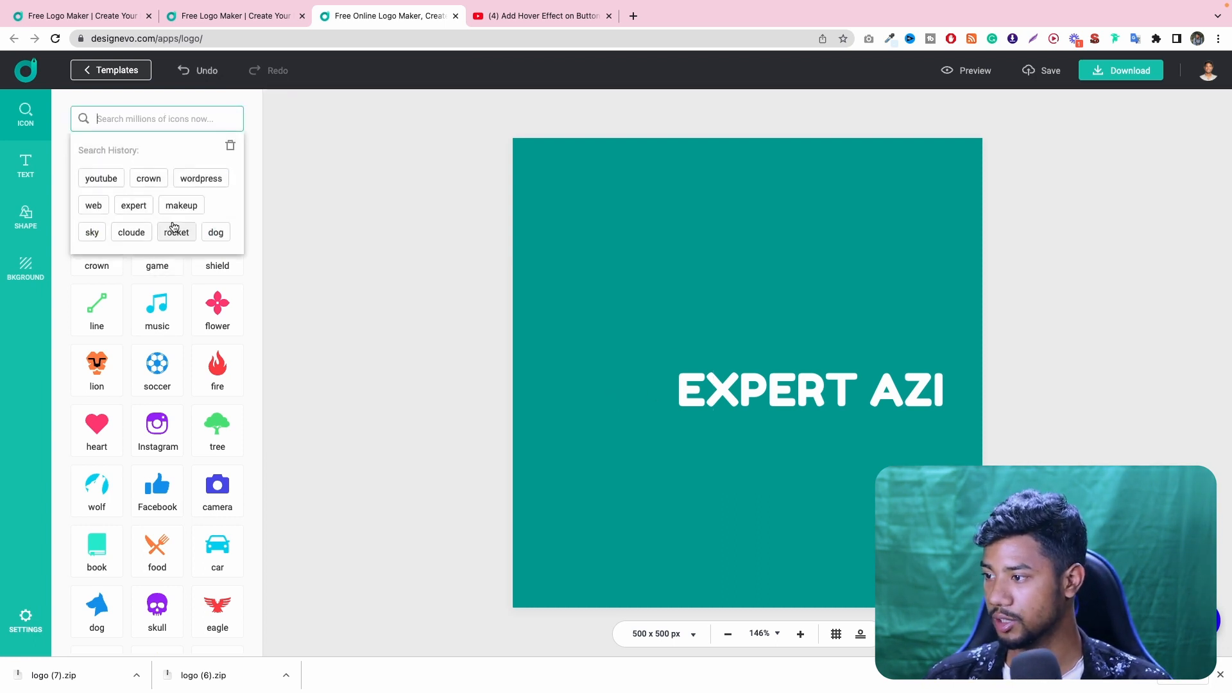
right_click(180, 234)
left_click(109, 232)
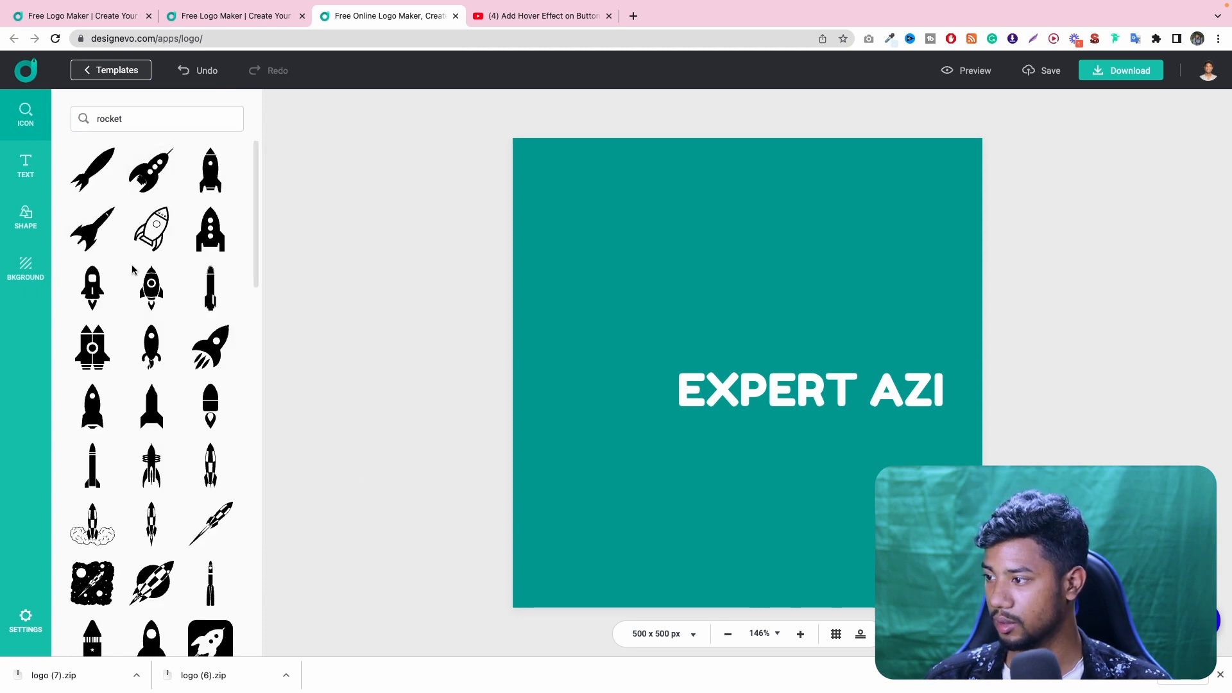
left_click(210, 352)
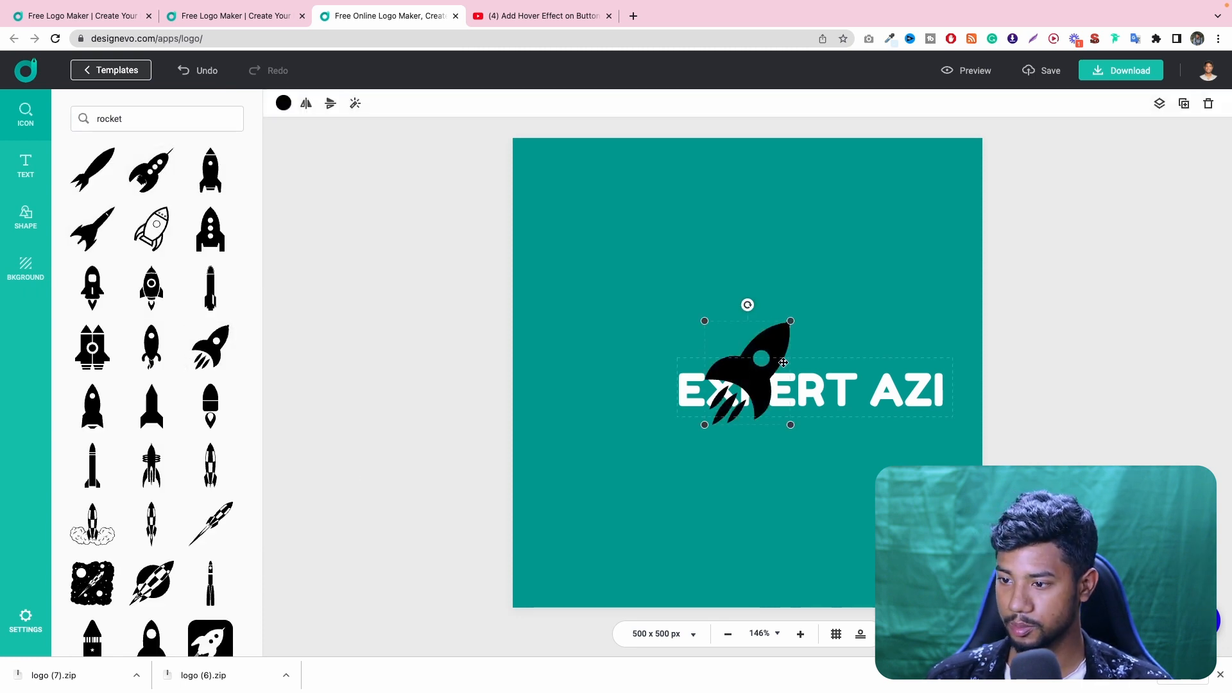
left_click_drag(780, 355, 765, 287)
- Widen the space between EXPERT and AZI, shift the text back onto the canvas and place the rocket in the gap
double_click(765, 393)
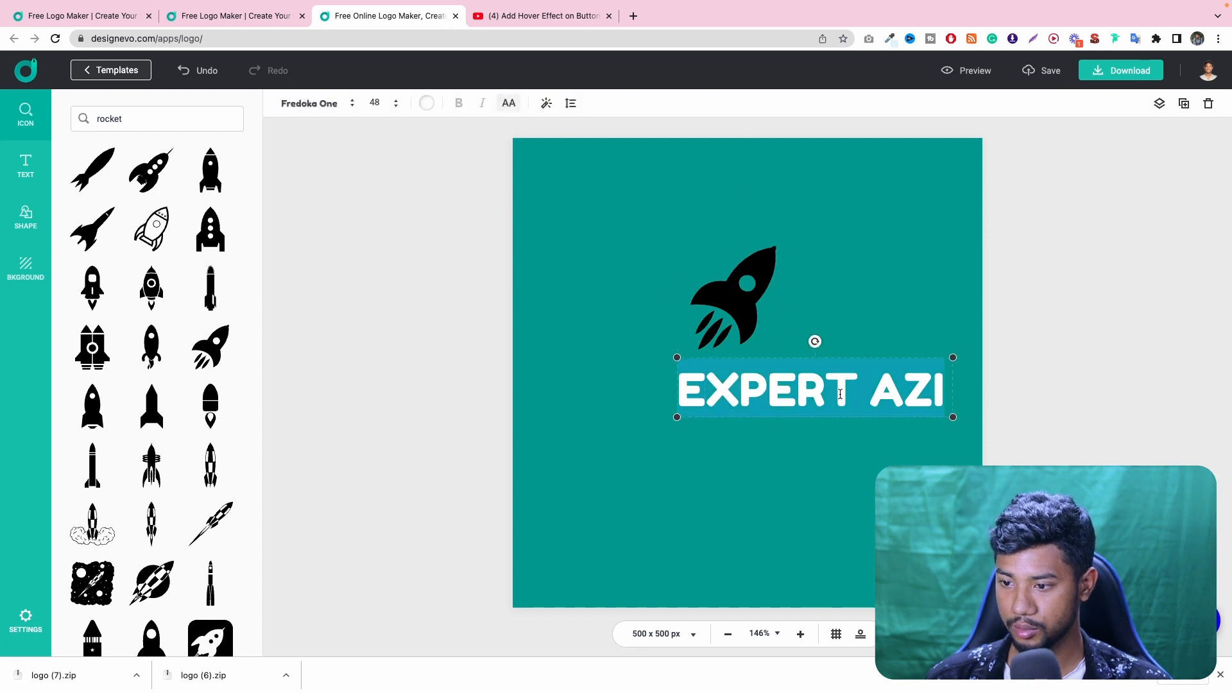
left_click(864, 393)
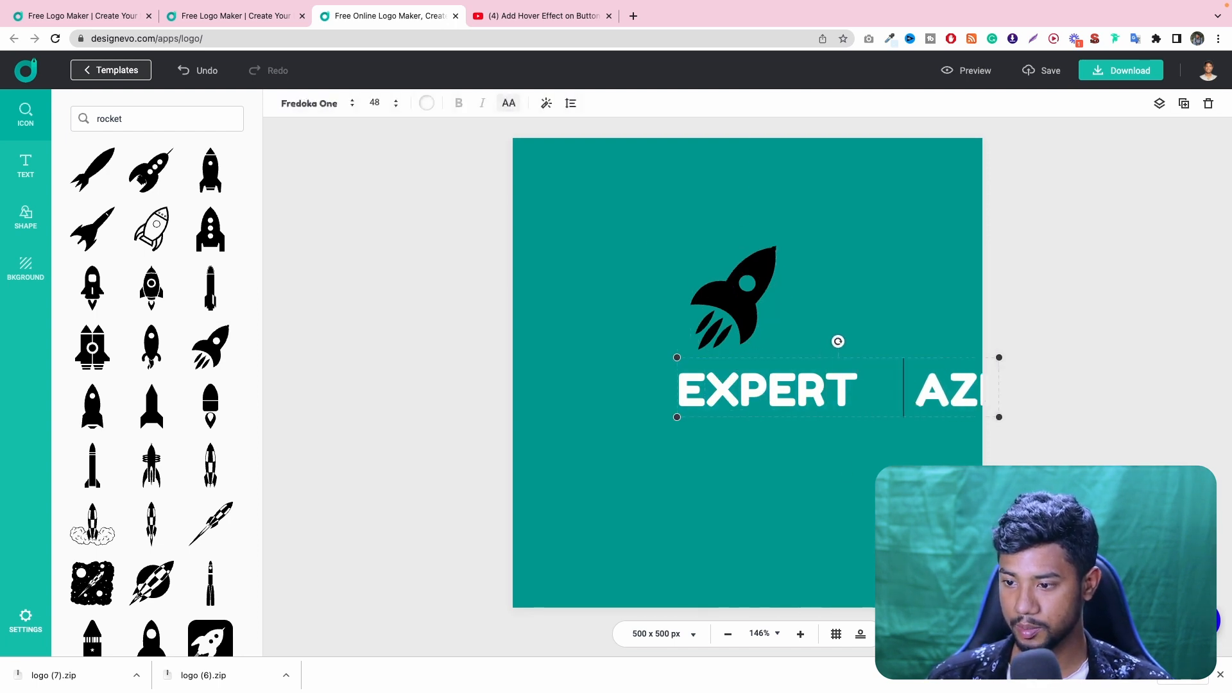
left_click(844, 469)
left_click_drag(802, 399, 685, 407)
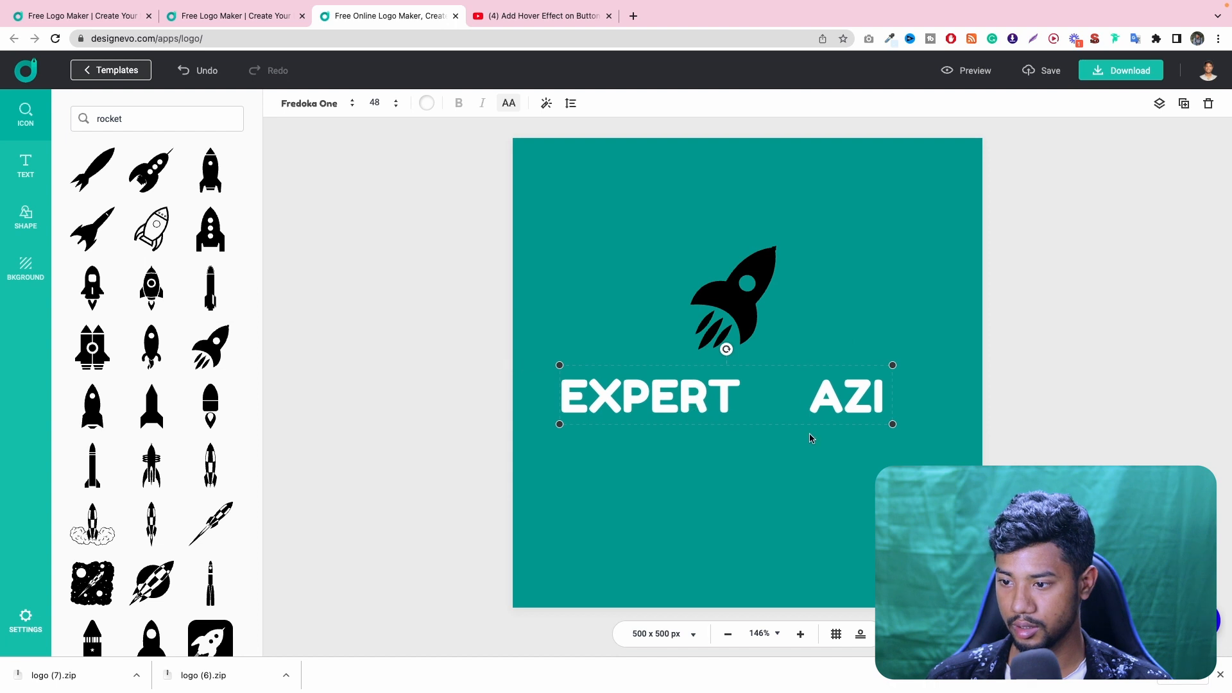
double_click(772, 391)
double_click(767, 396)
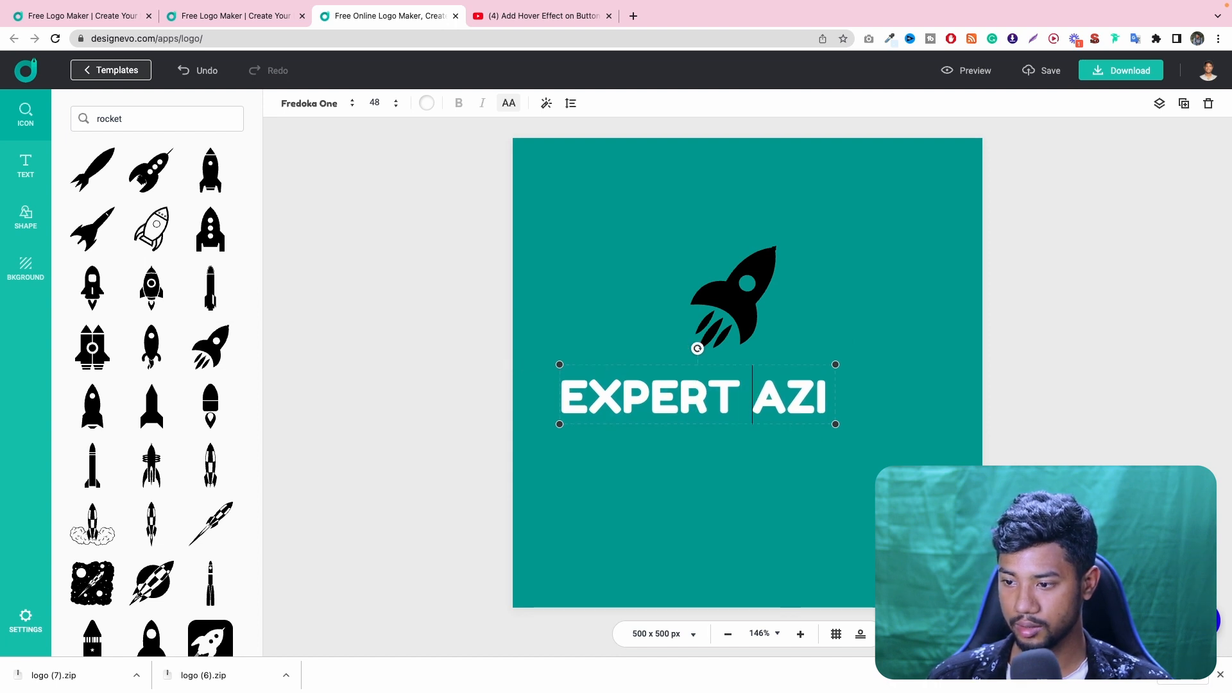
left_click_drag(733, 282, 793, 370)
- Enlarge the EXPERT AZI text to nearly fill the canvas width and nudge the rocket into the gap between the words
left_click(868, 399)
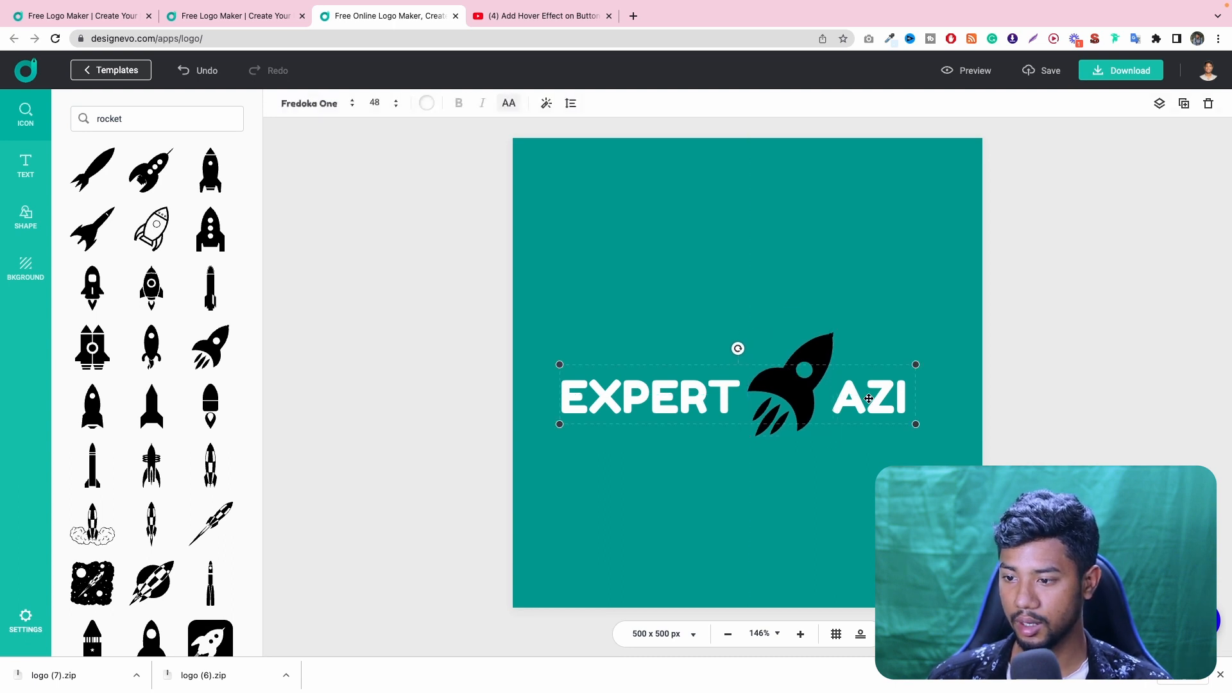
left_click_drag(913, 365, 1004, 334)
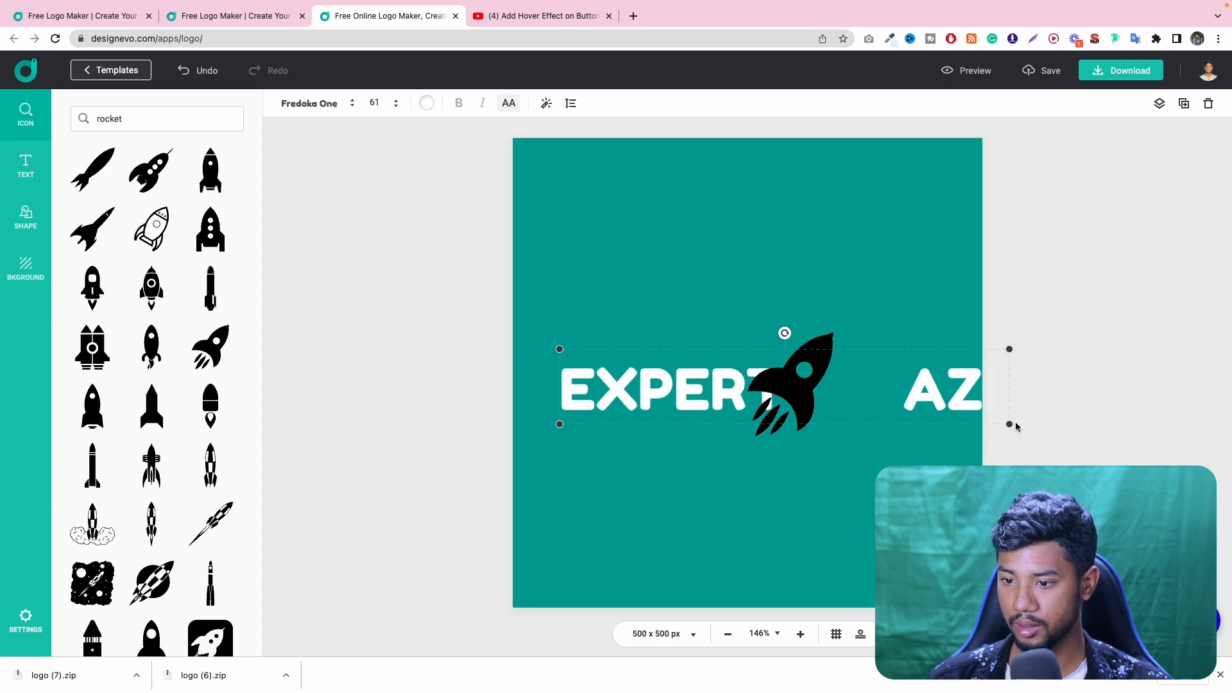
left_click_drag(1007, 420, 923, 400)
left_click(823, 345)
left_click_drag(823, 345, 836, 345)
- Recolour the rocket icon white to match the logo text and deselect it
left_click(291, 105)
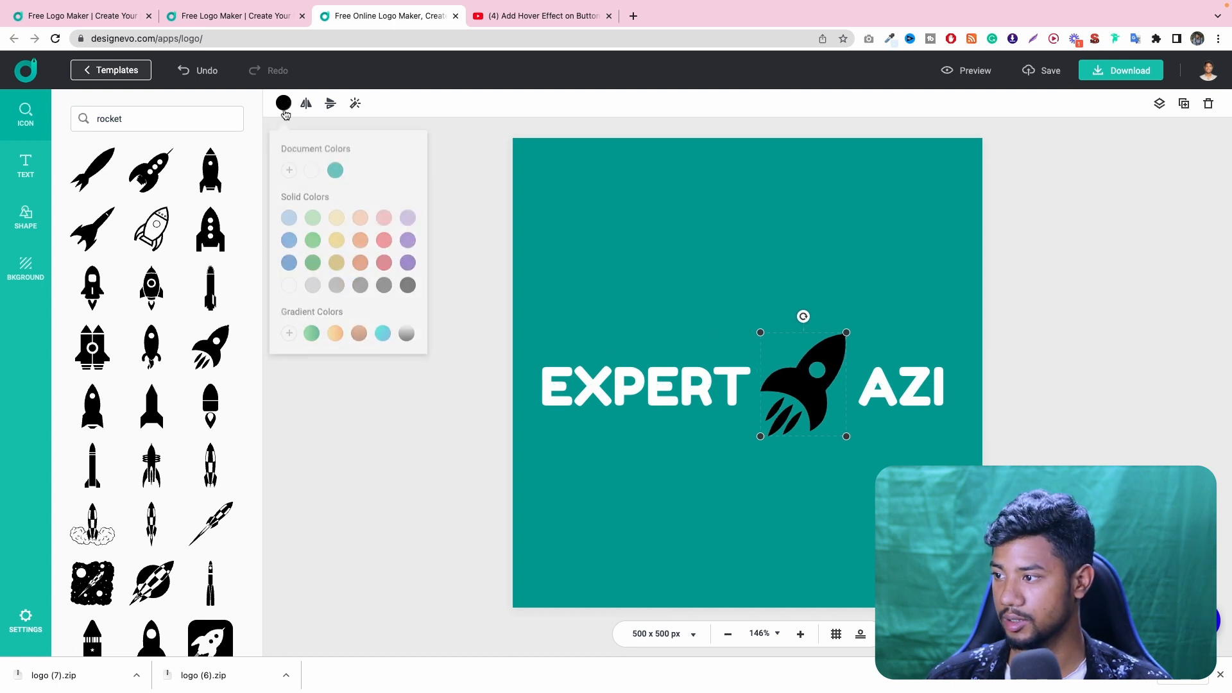
left_click(310, 165)
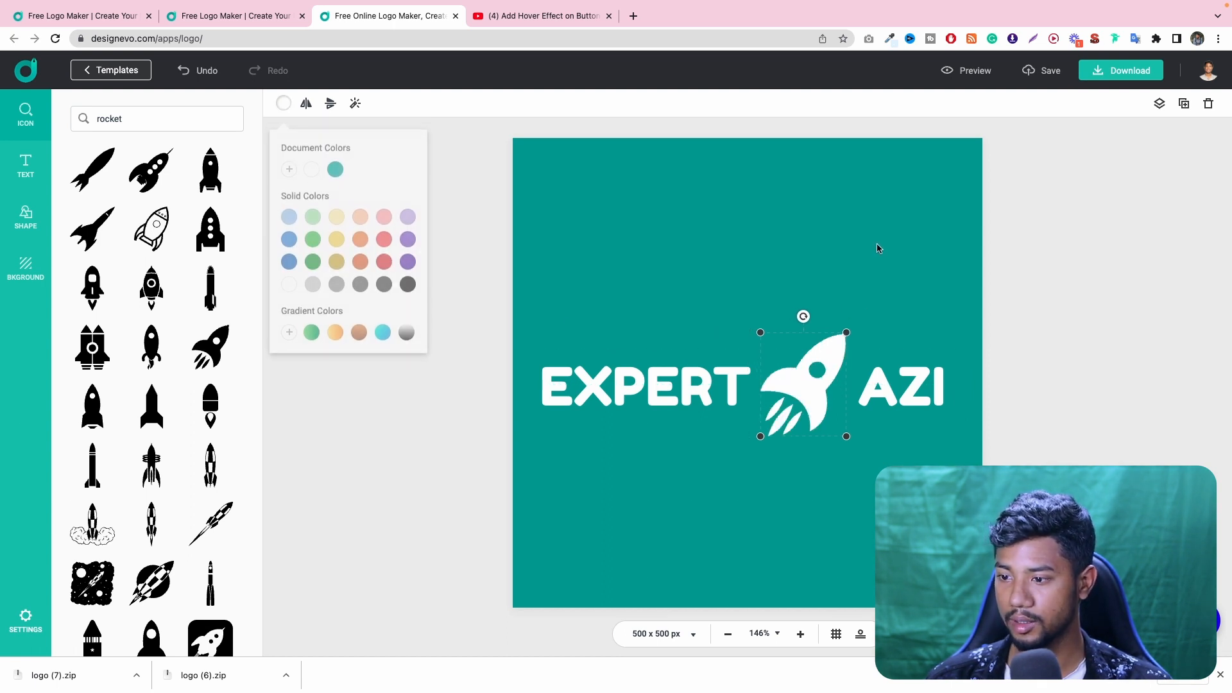
left_click(1053, 315)
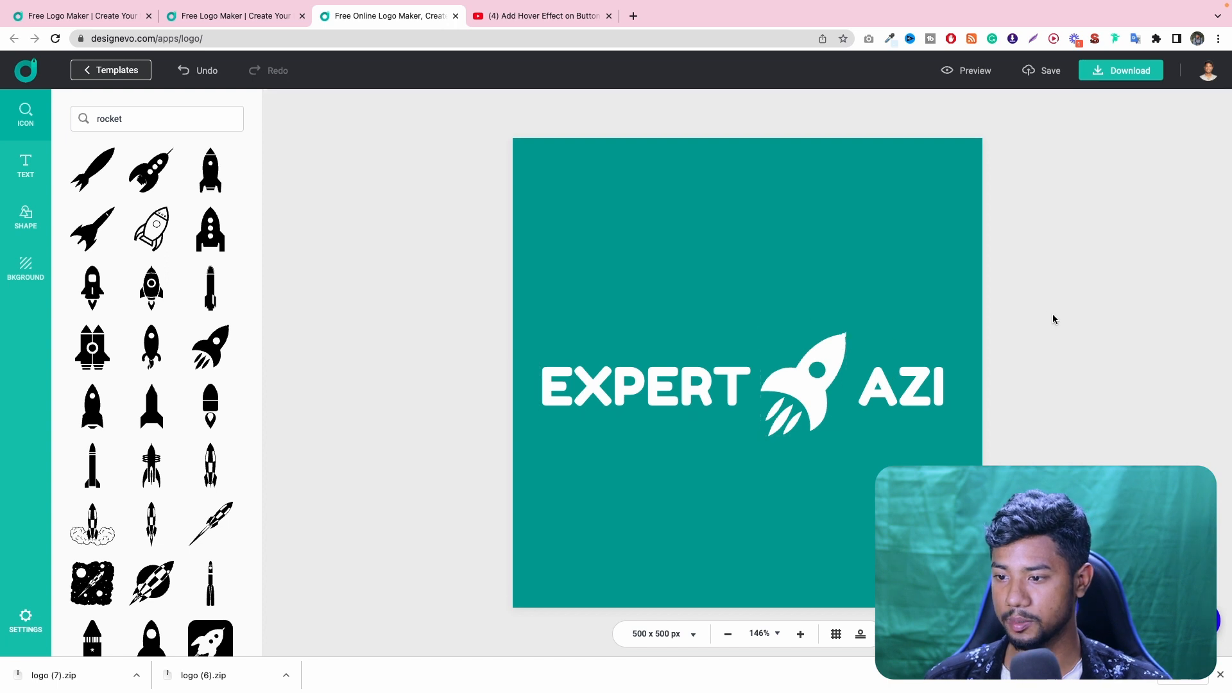
- Download the edited rocket logo package and reveal logo (8).zip in Finder
left_click(1122, 71)
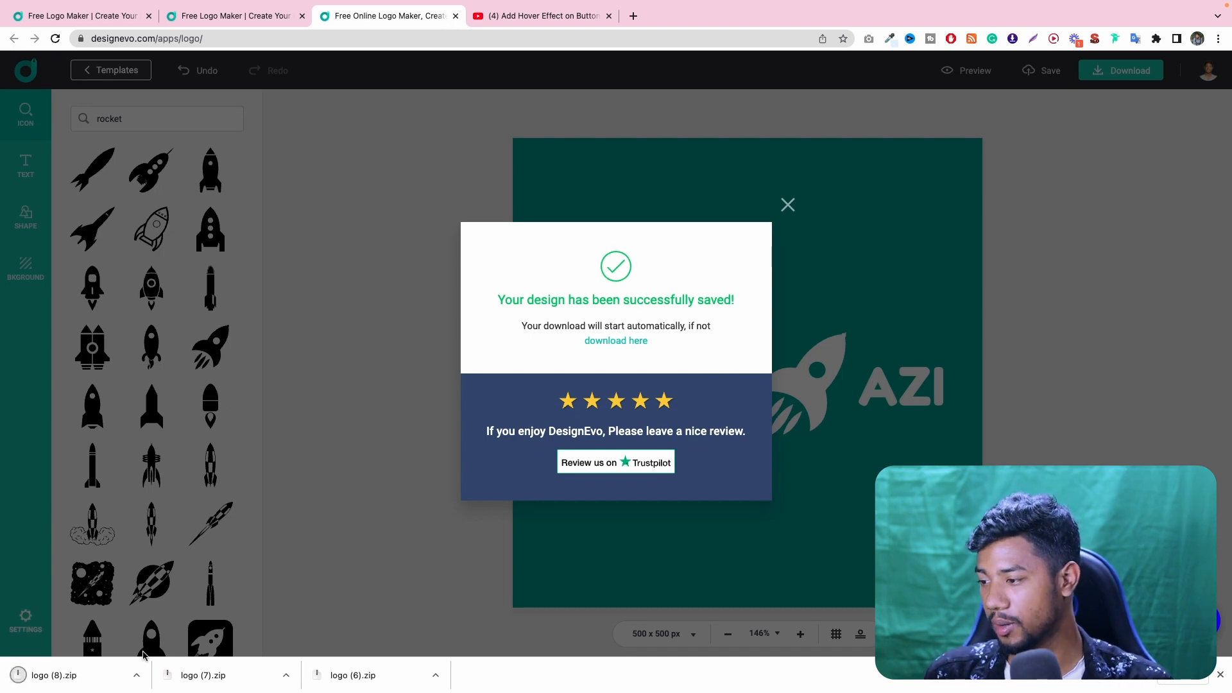
left_click(142, 672)
left_click(156, 660)
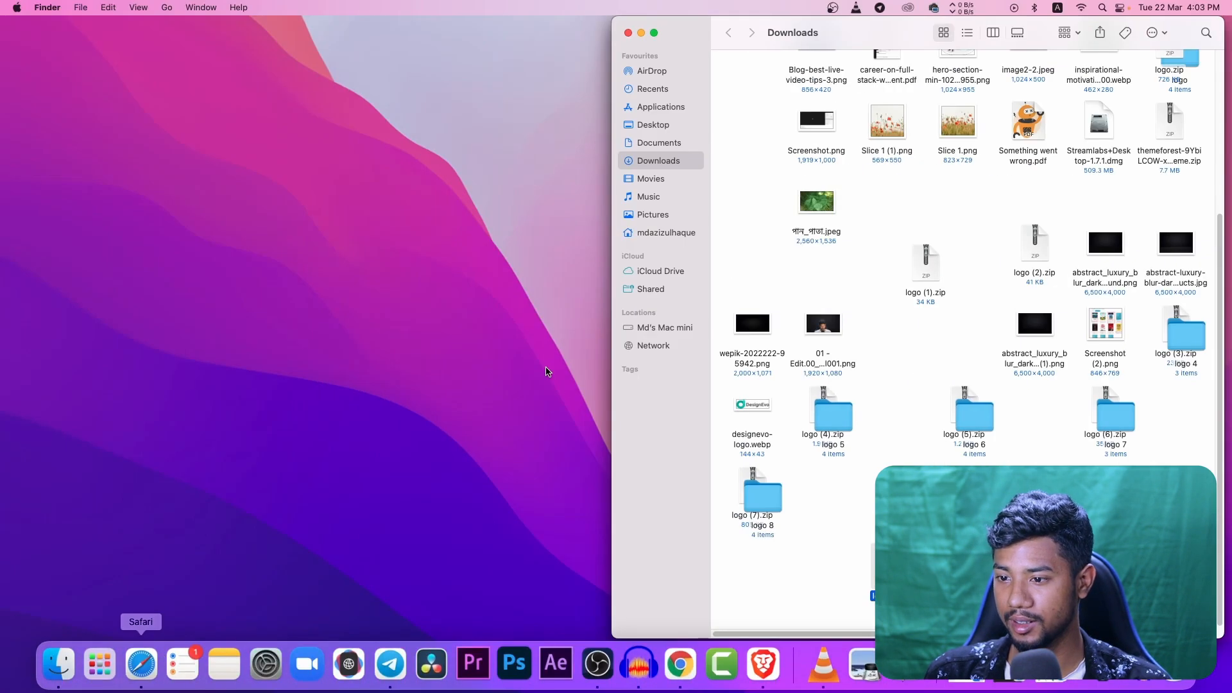
- Extract logo (8).zip, preview logo.jpg from its high-res folder and close the preview
double_click(893, 567)
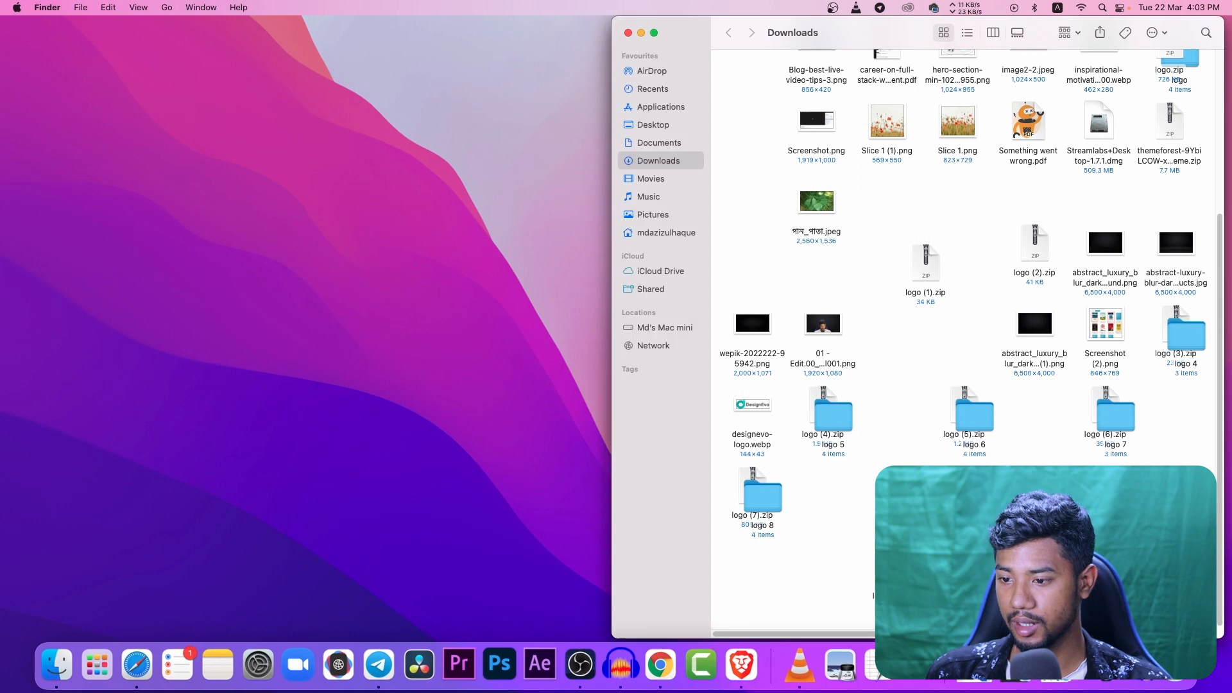
double_click(903, 577)
double_click(826, 94)
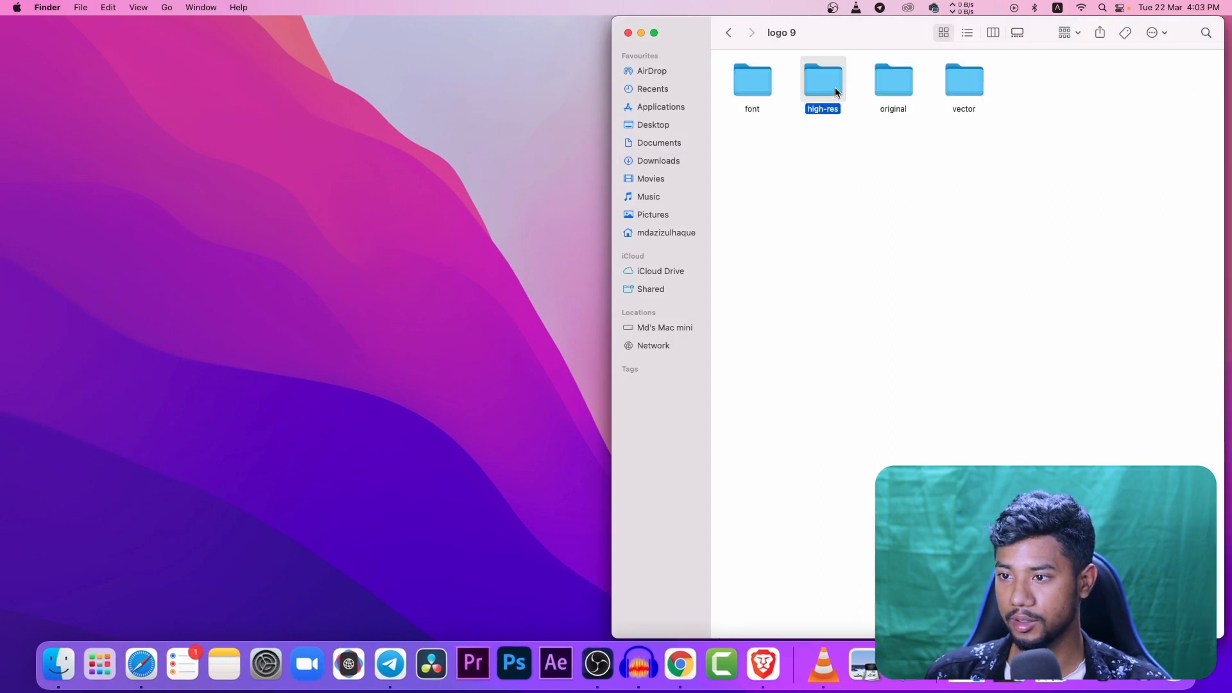
double_click(834, 90)
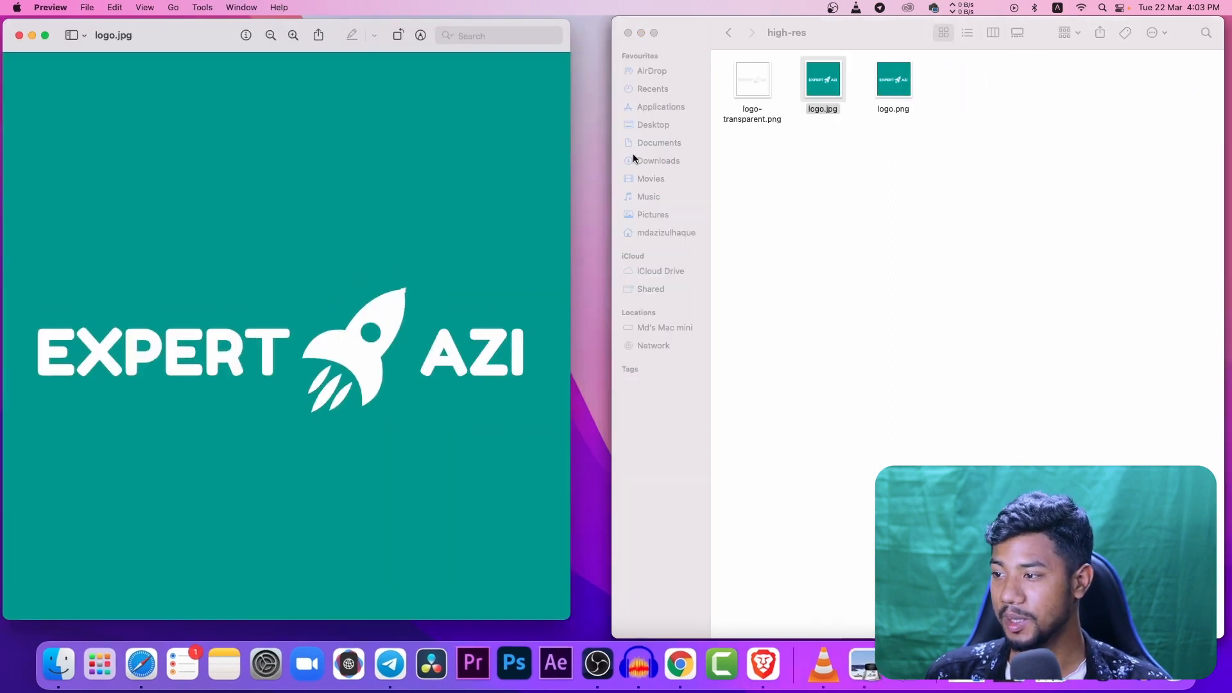
left_click(19, 36)
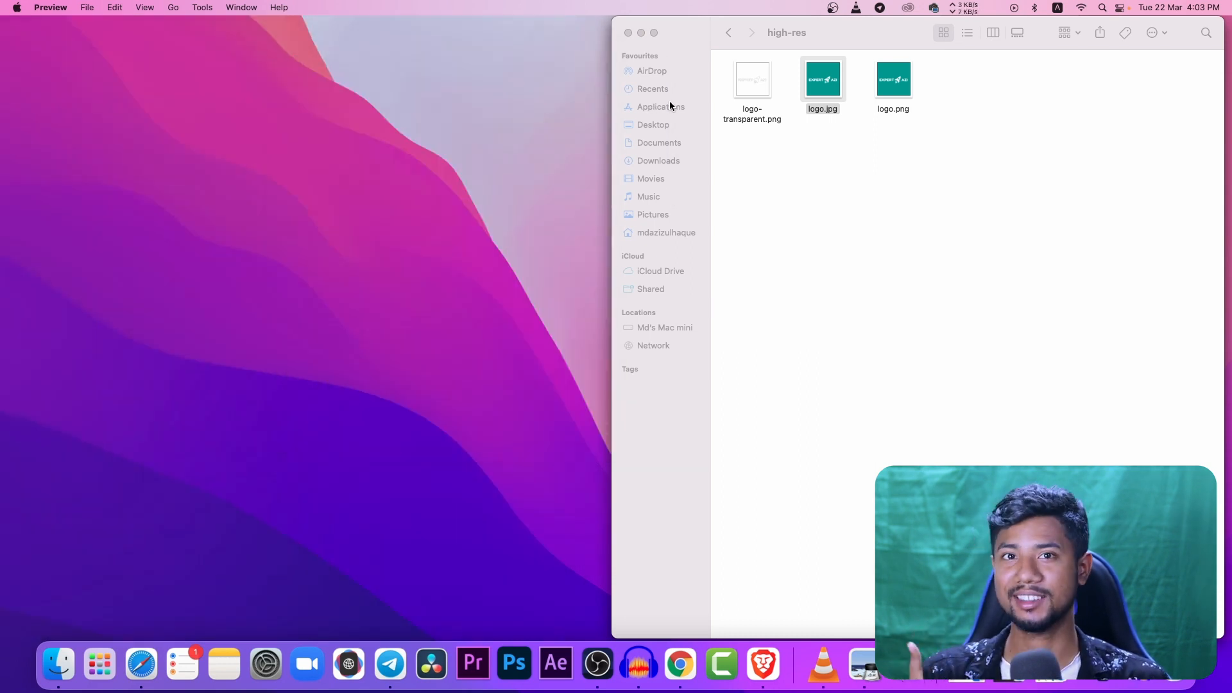
- Switch to Chrome, leave the logo editor to view the saved designs in My Logos, and switch to the YouTube video
left_click(679, 674)
left_click(790, 203)
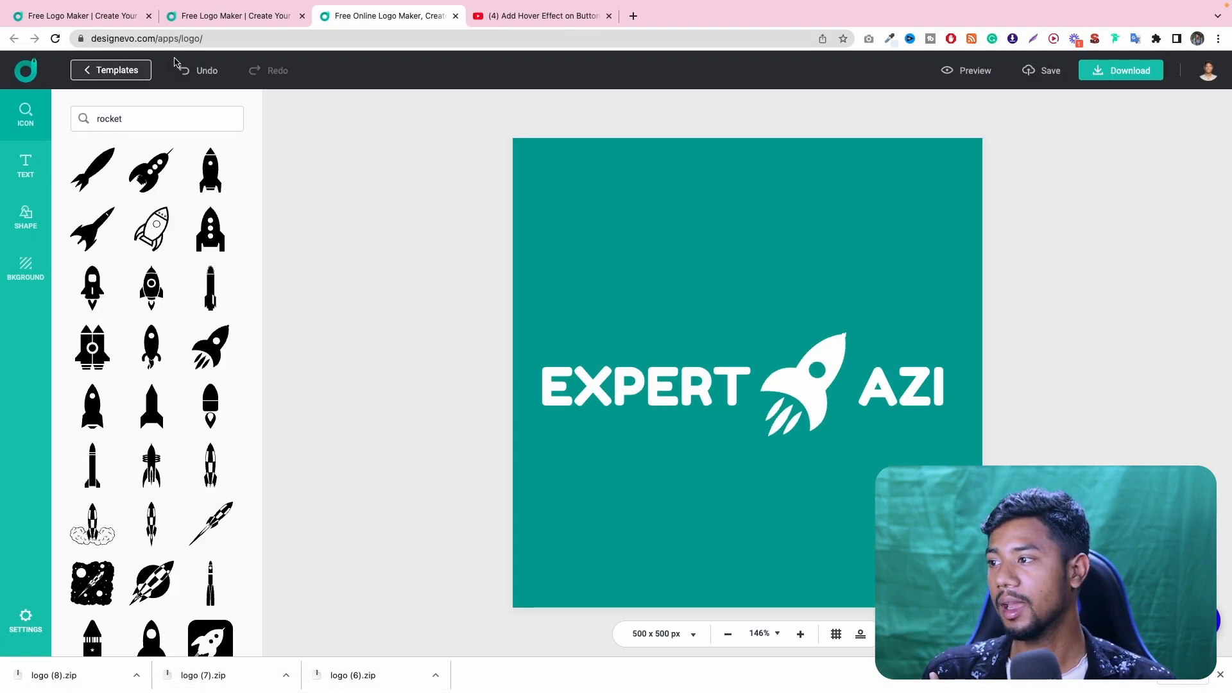
left_click(138, 69)
left_click(671, 426)
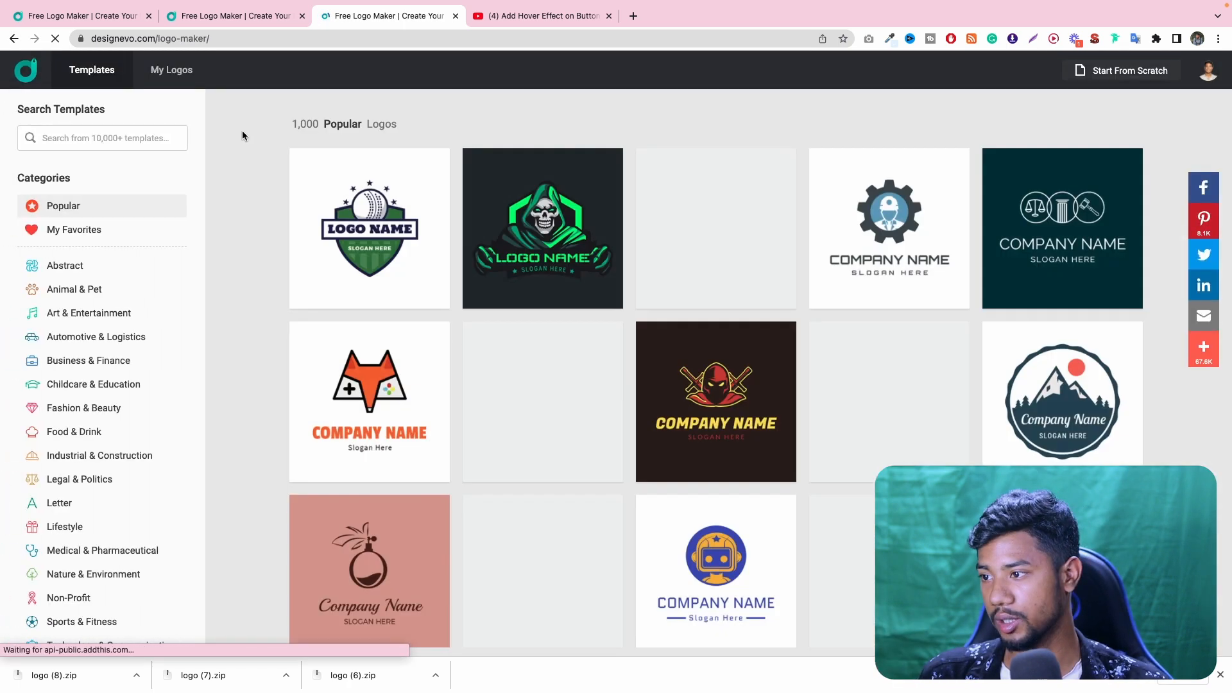
left_click(171, 71)
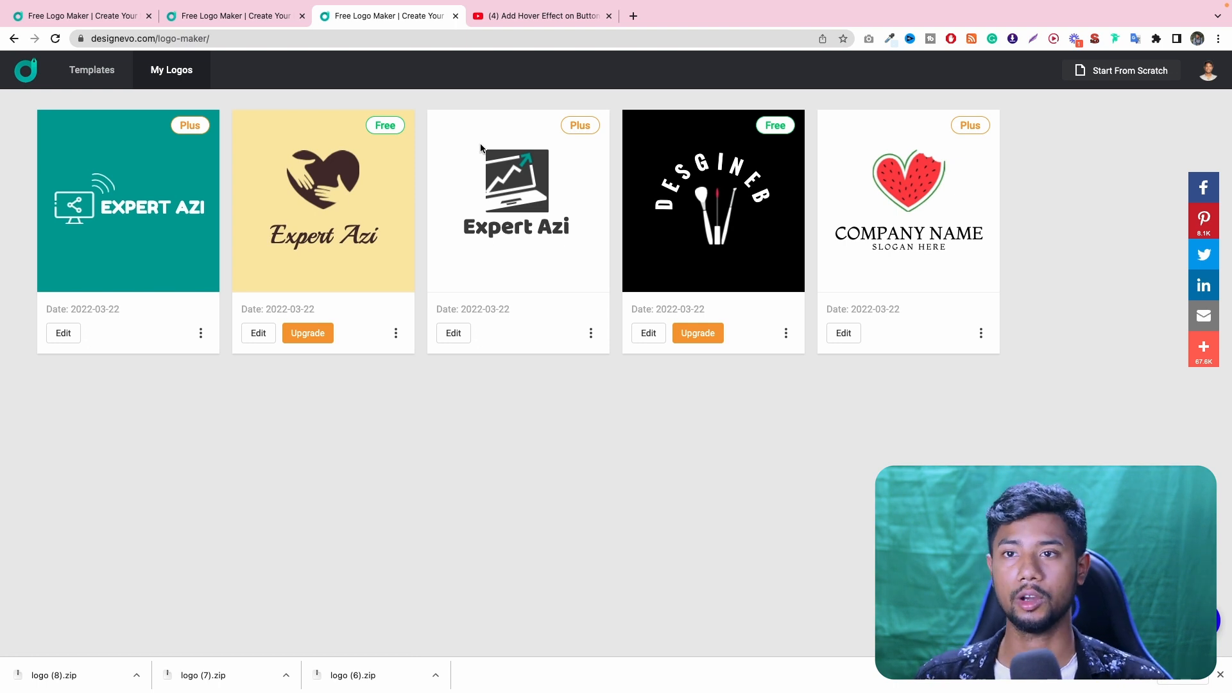
left_click(538, 16)
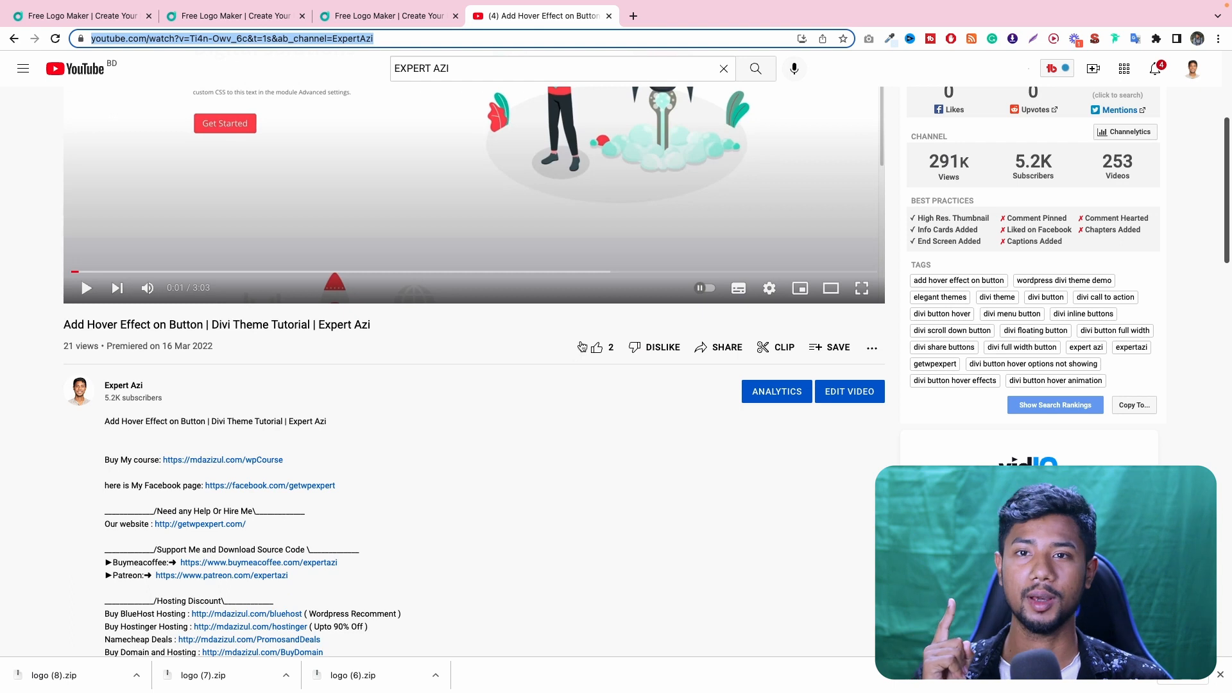
- Enter the placeholder text "jhfdgjkfhg" as a draft comment under the YouTube video, checking the My Logos page before writing it
scroll(478, 357, "down", 15)
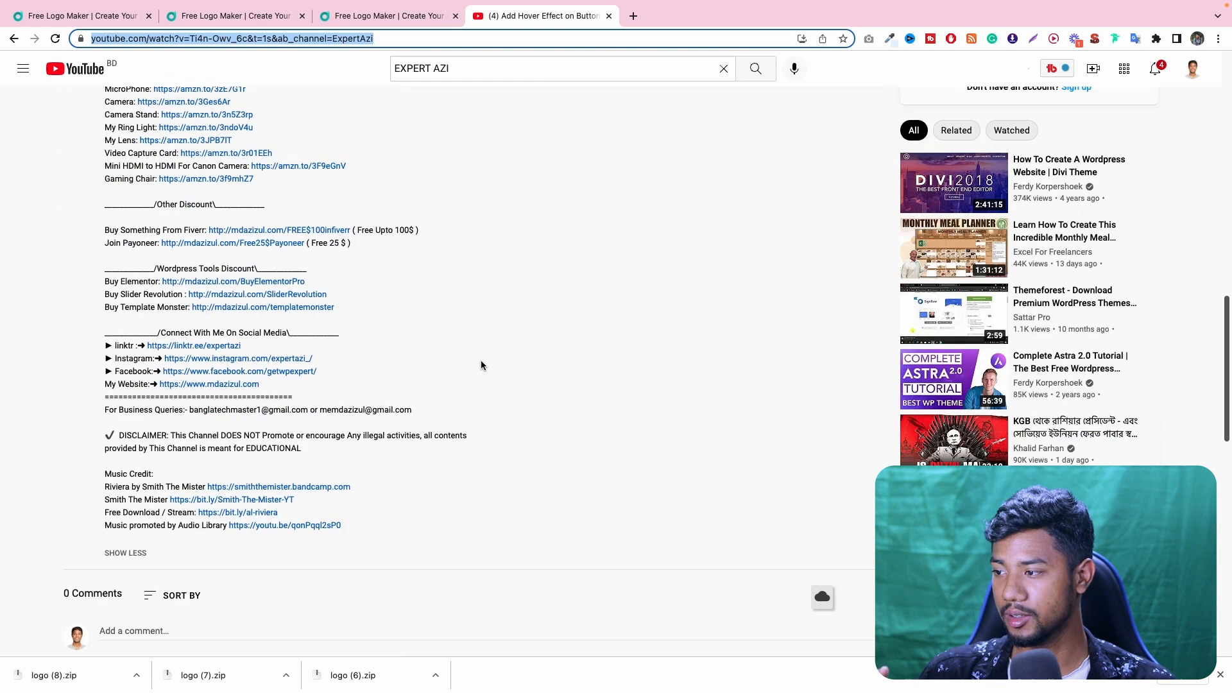
left_click(209, 192)
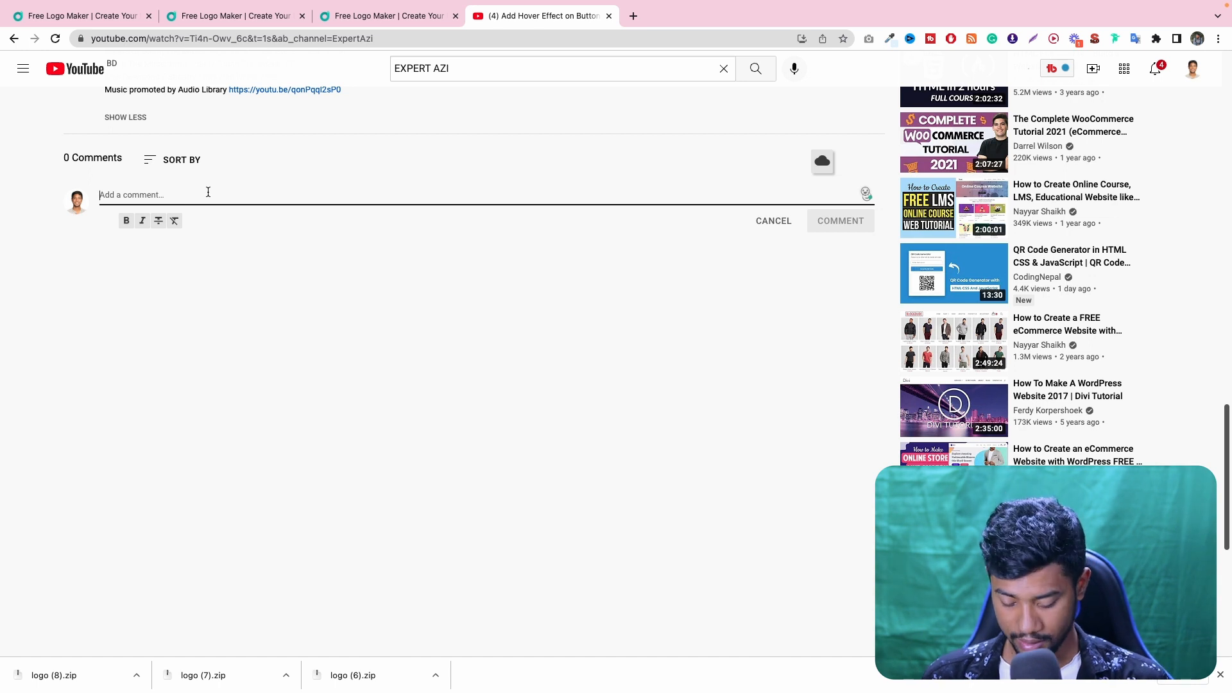
type("V")
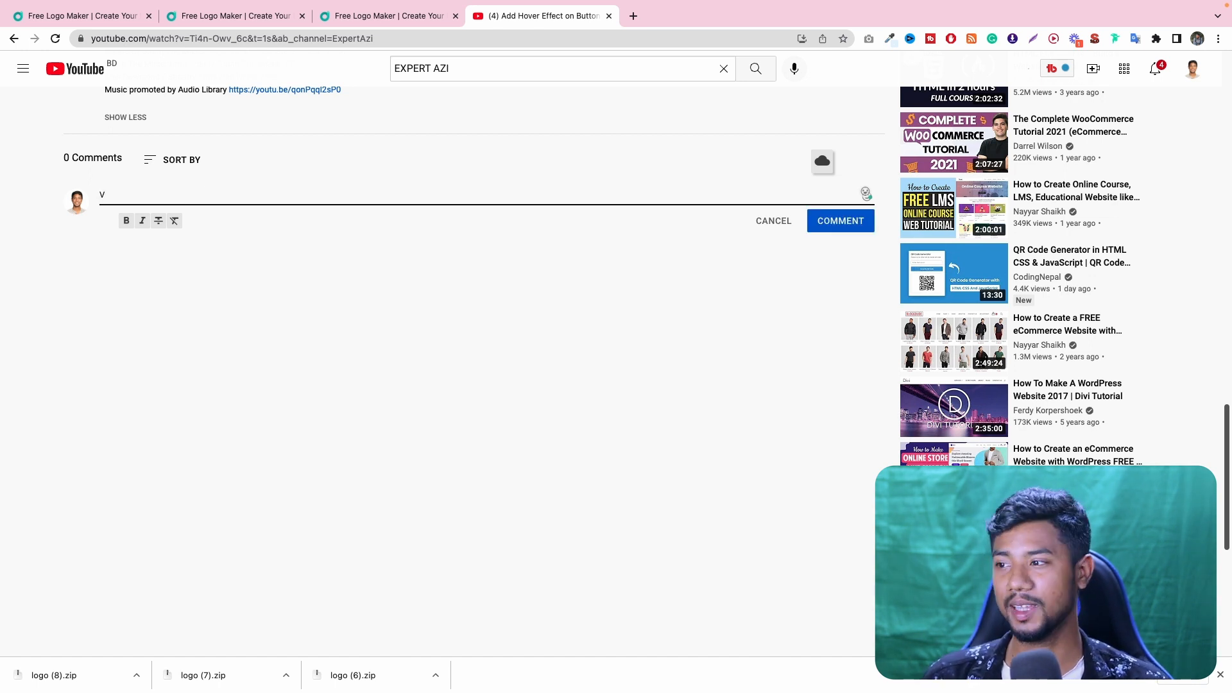
key("BackSpace")
left_click(376, 16)
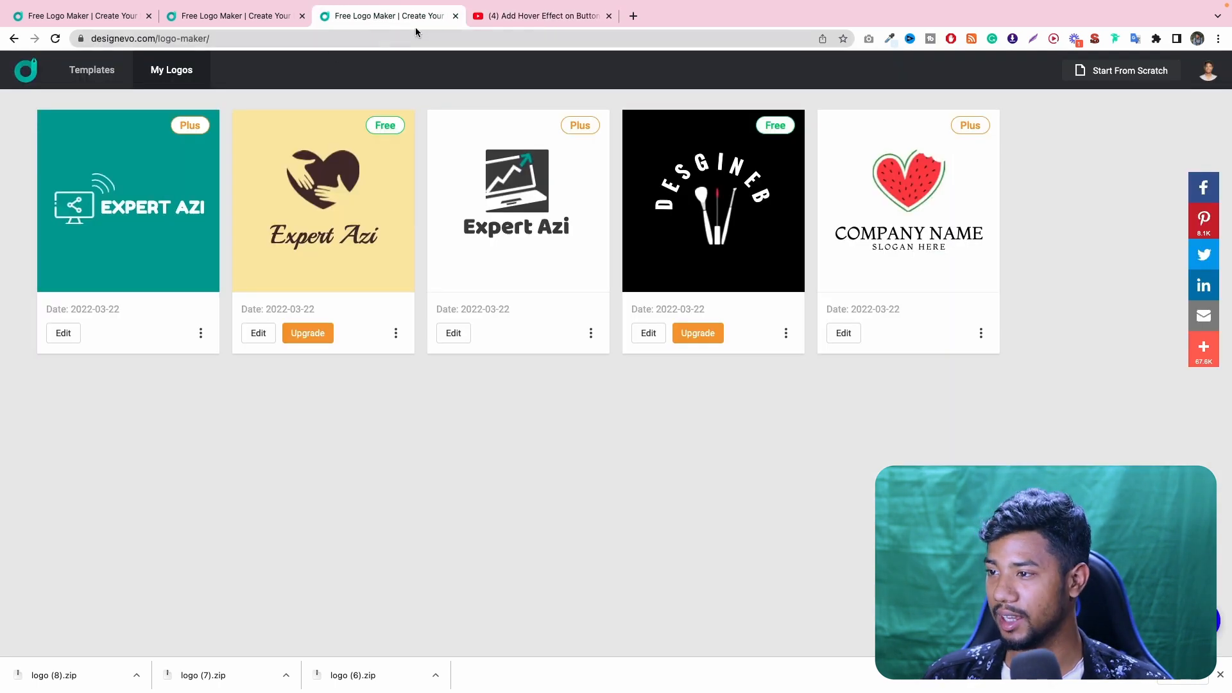
left_click(506, 17)
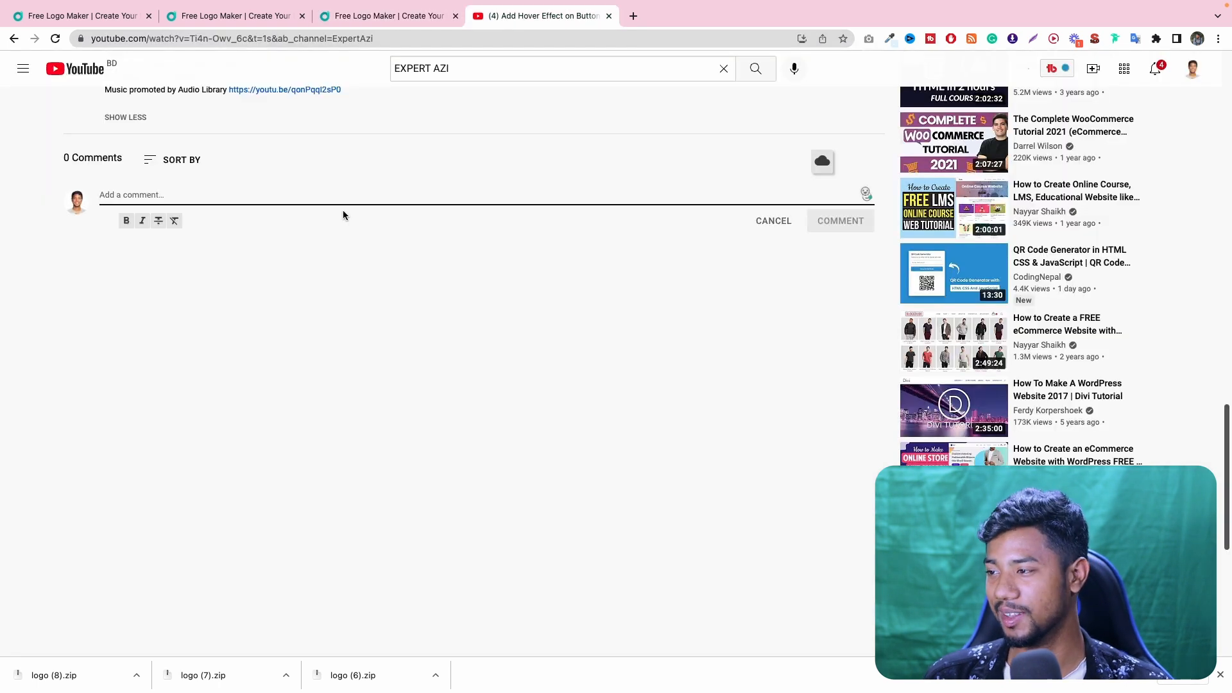
type("jhfdgjkfhg")
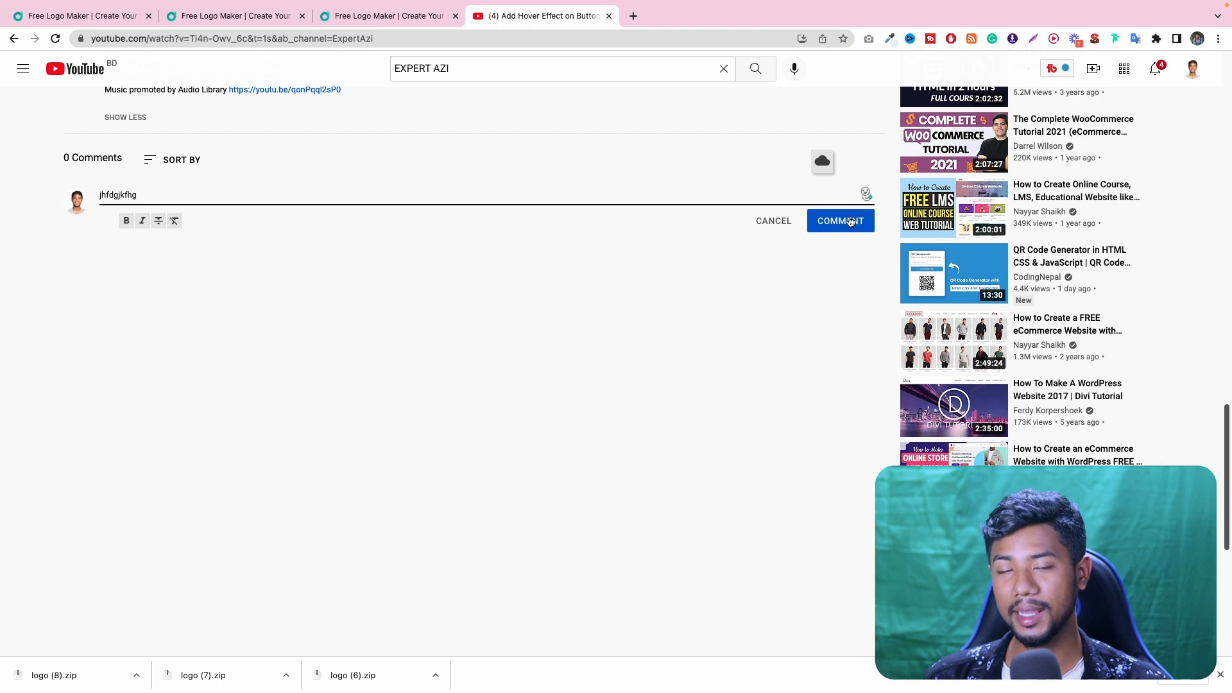
- Highlight the Facebook page line in the video description, open its facebook.com/getwpexpert link and return to the video
scroll(577, 256, "up", 10)
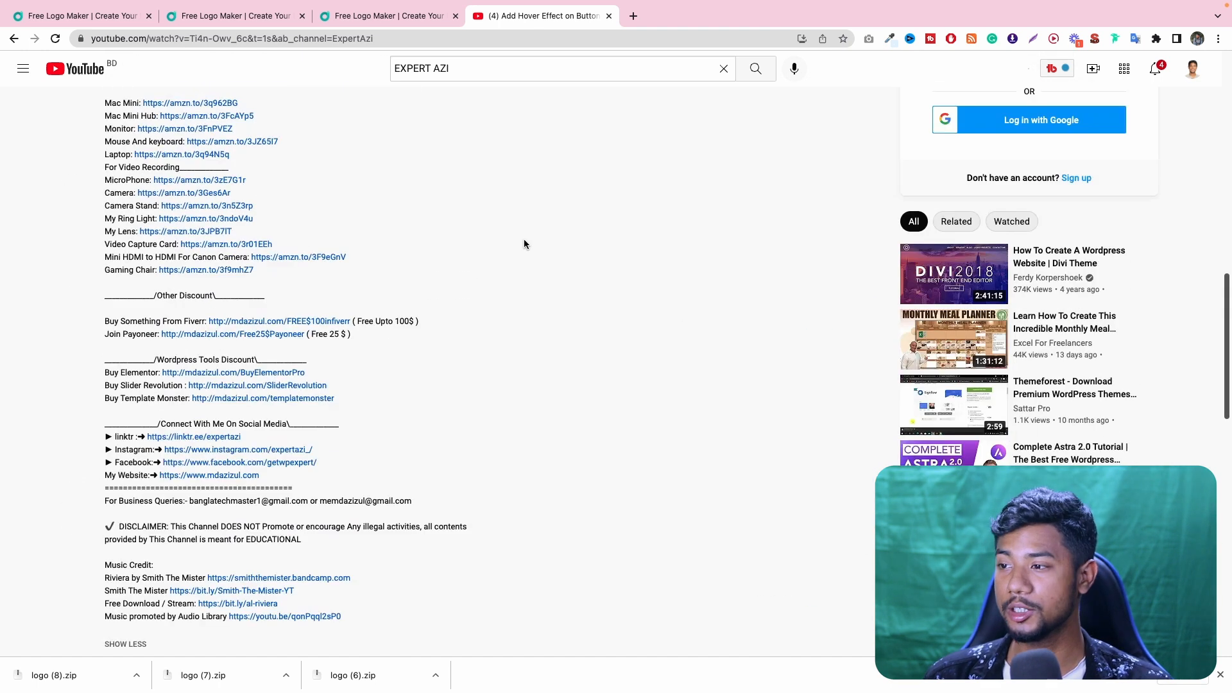
scroll(273, 185, "up", 6)
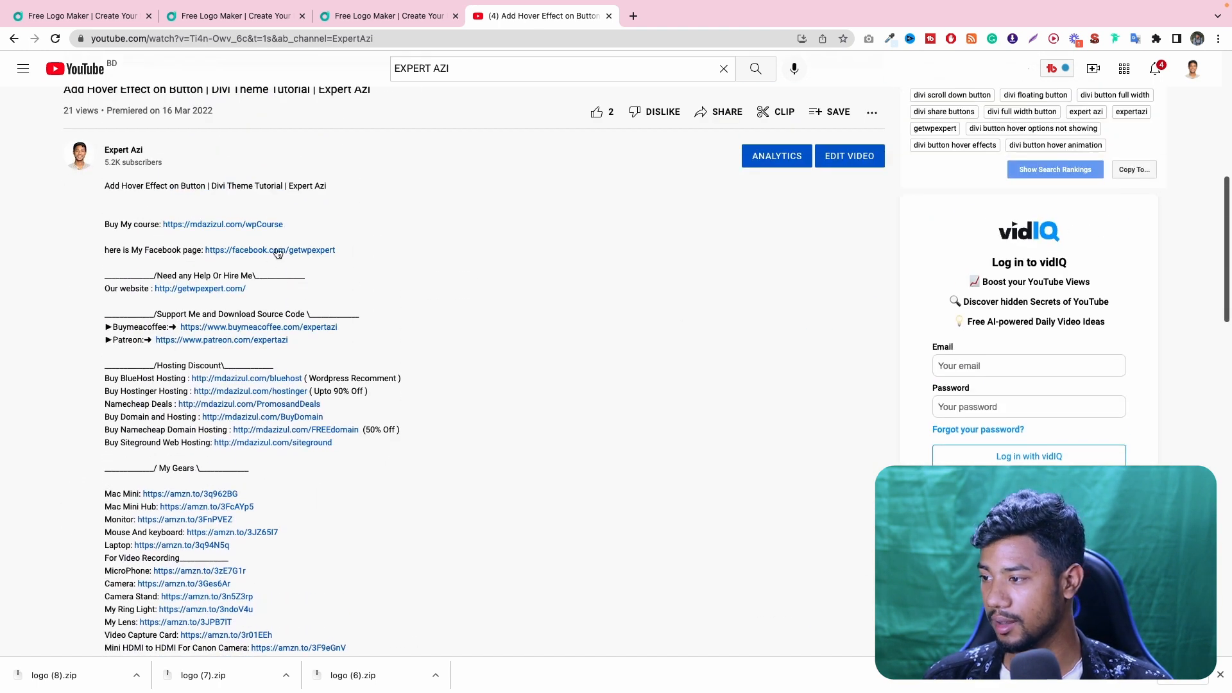
triple_click(130, 248)
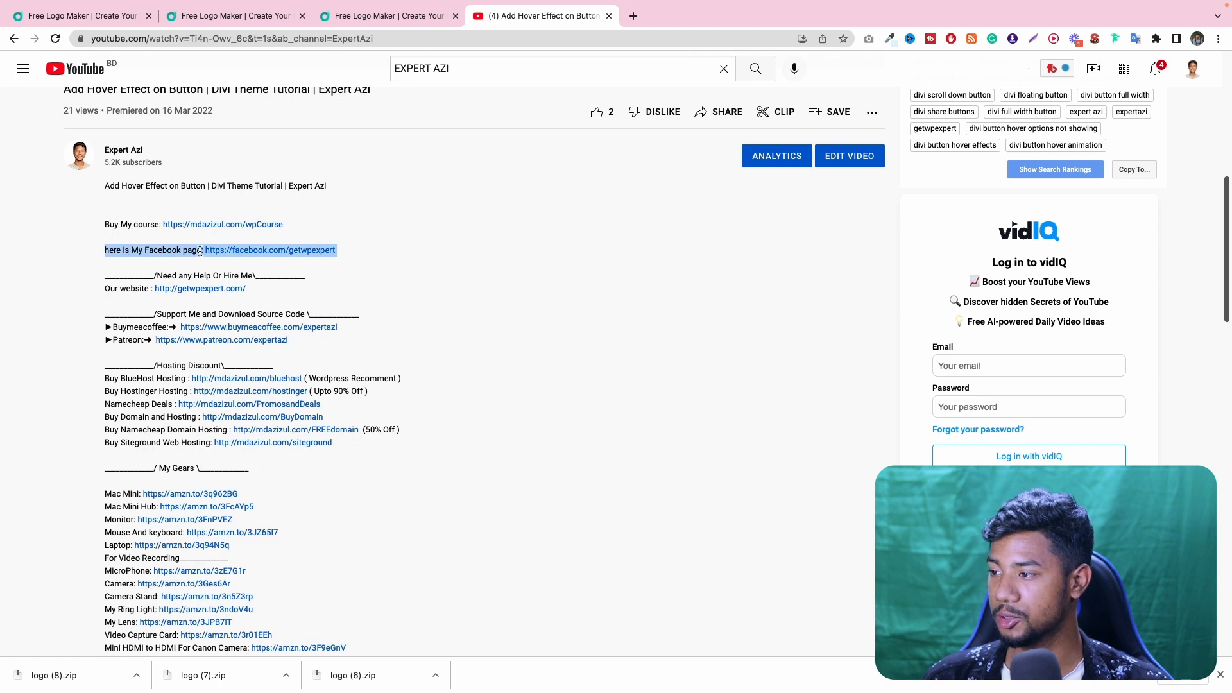
left_click(199, 254)
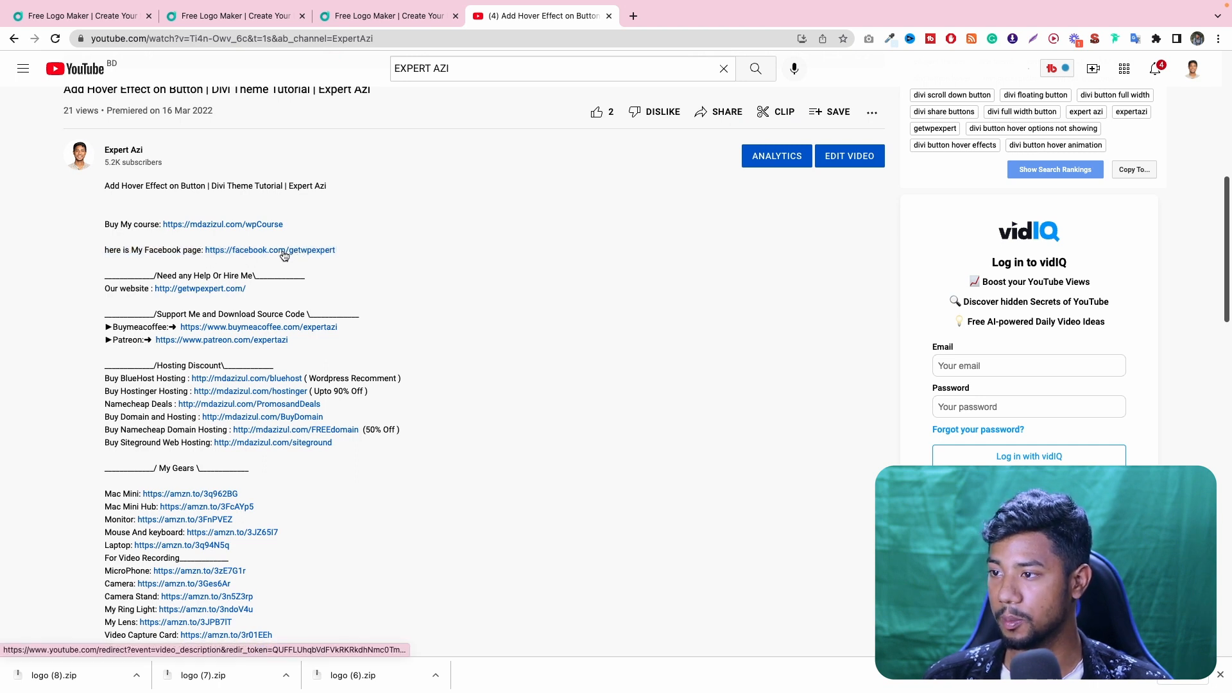
left_click(284, 253)
left_click(482, 23)
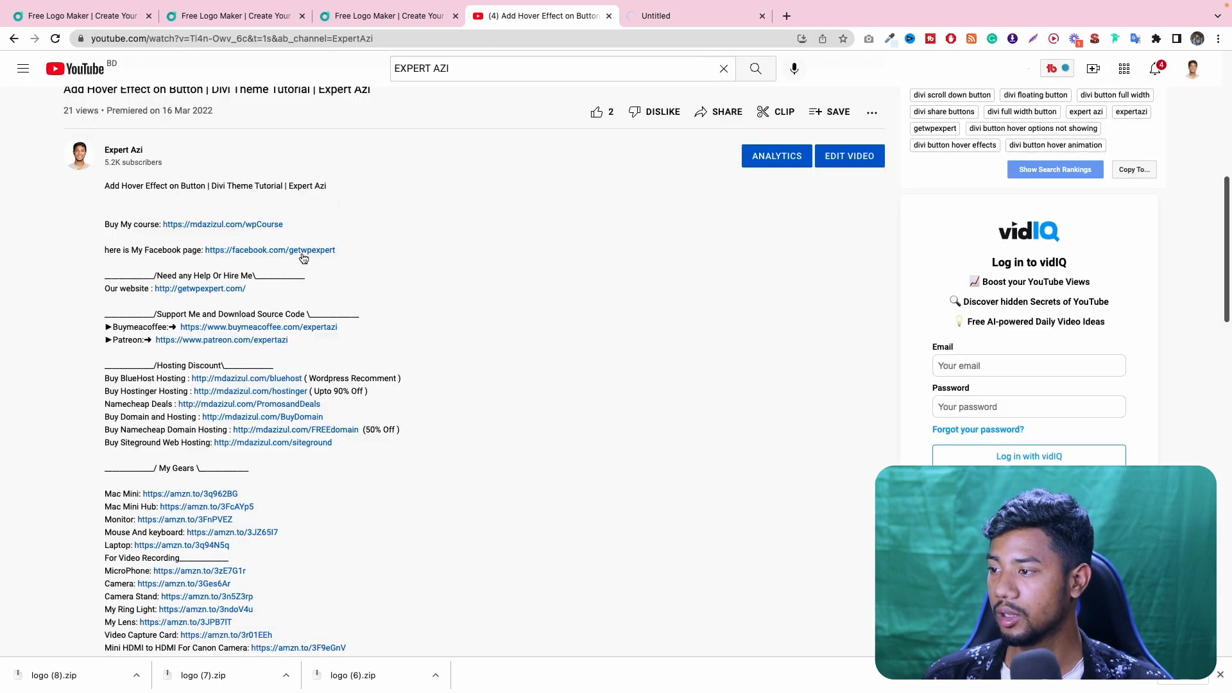
left_click(668, 17)
left_click(546, 19)
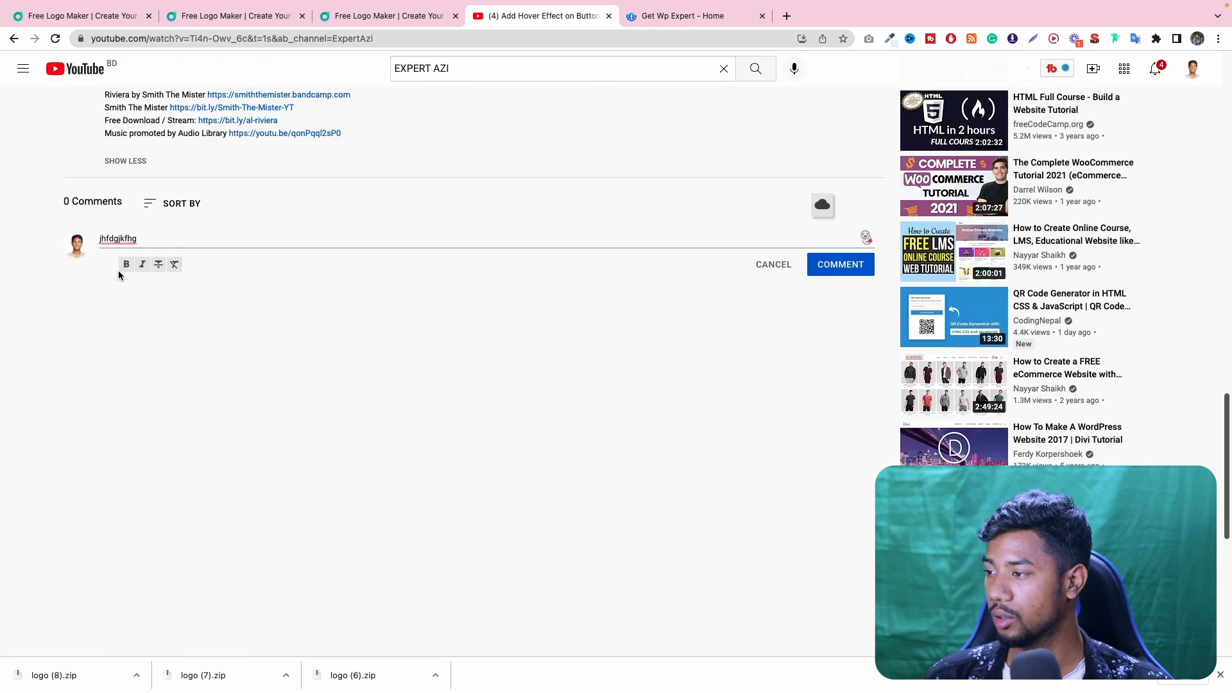
- Review the draft comment, the Get Wp Expert Facebook page and the page's link in the video description
mouse_move(119, 237)
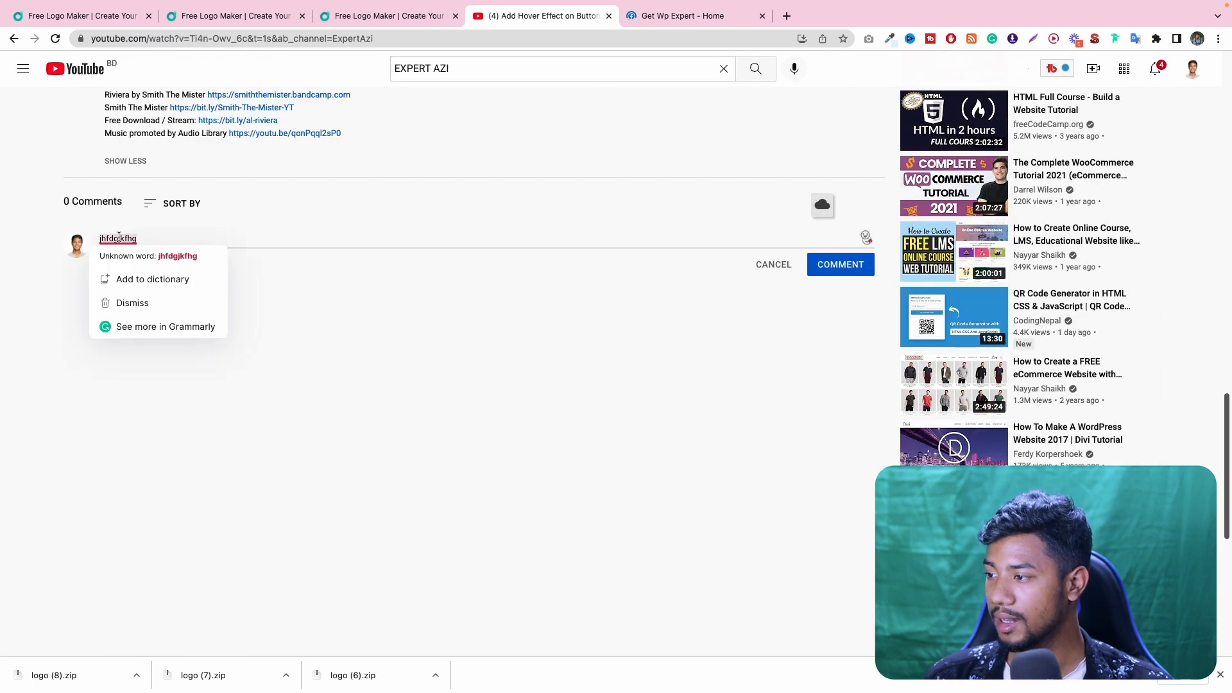
scroll(403, 171, "up", 2)
left_click(682, 15)
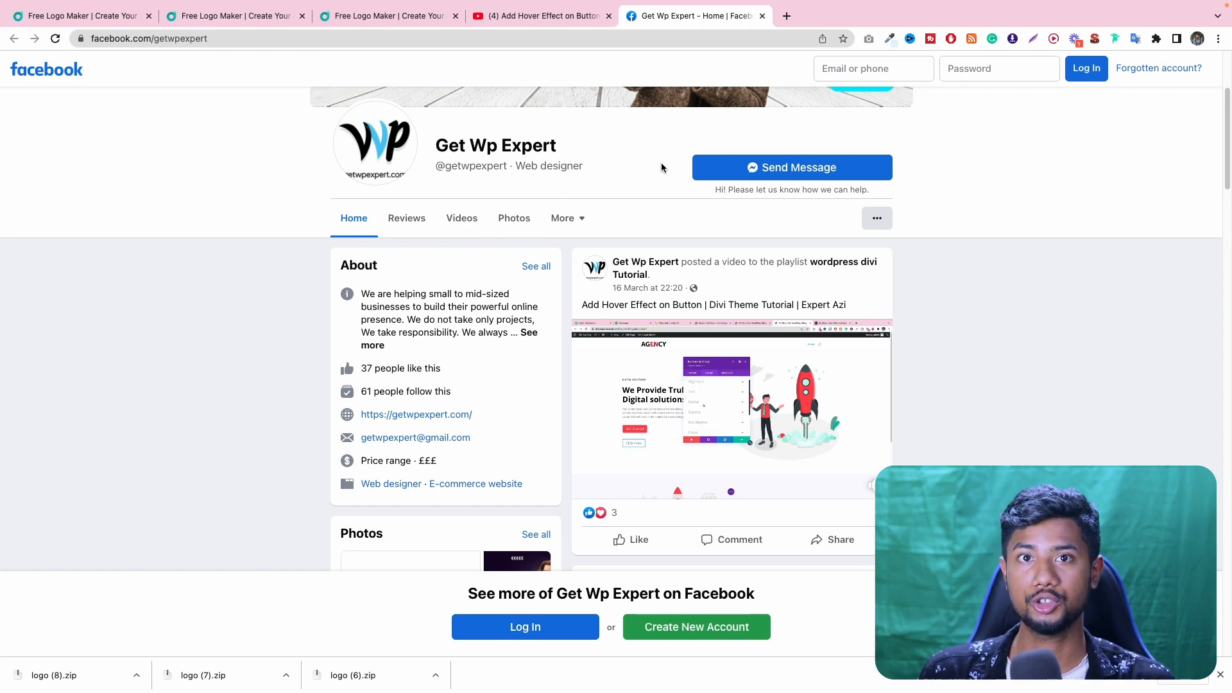
left_click(545, 24)
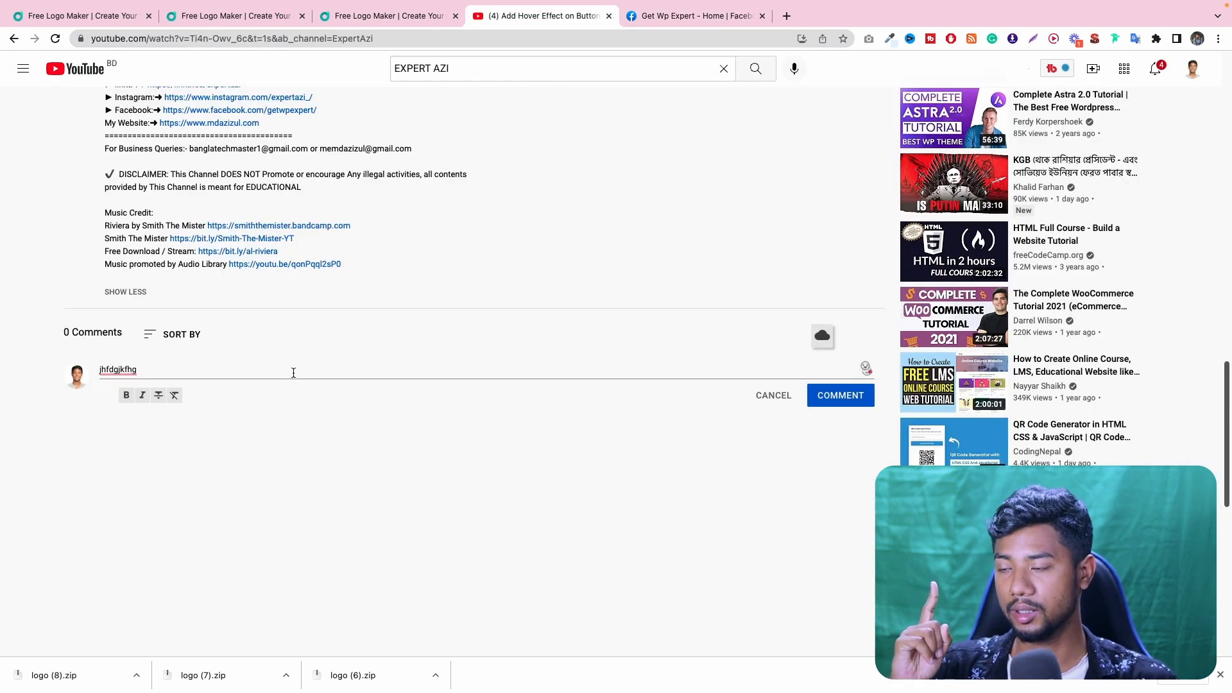
scroll(490, 302, "up", 12)
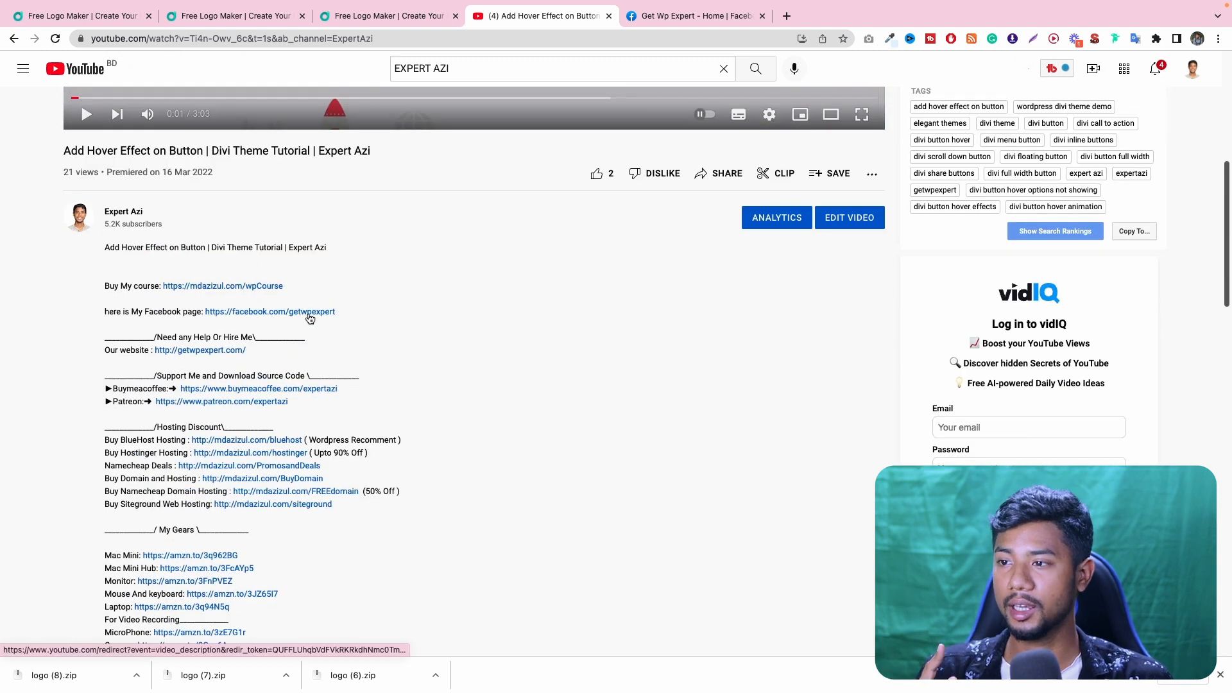
- View the Facebook page once more, return to the YouTube video and like it
left_click(687, 16)
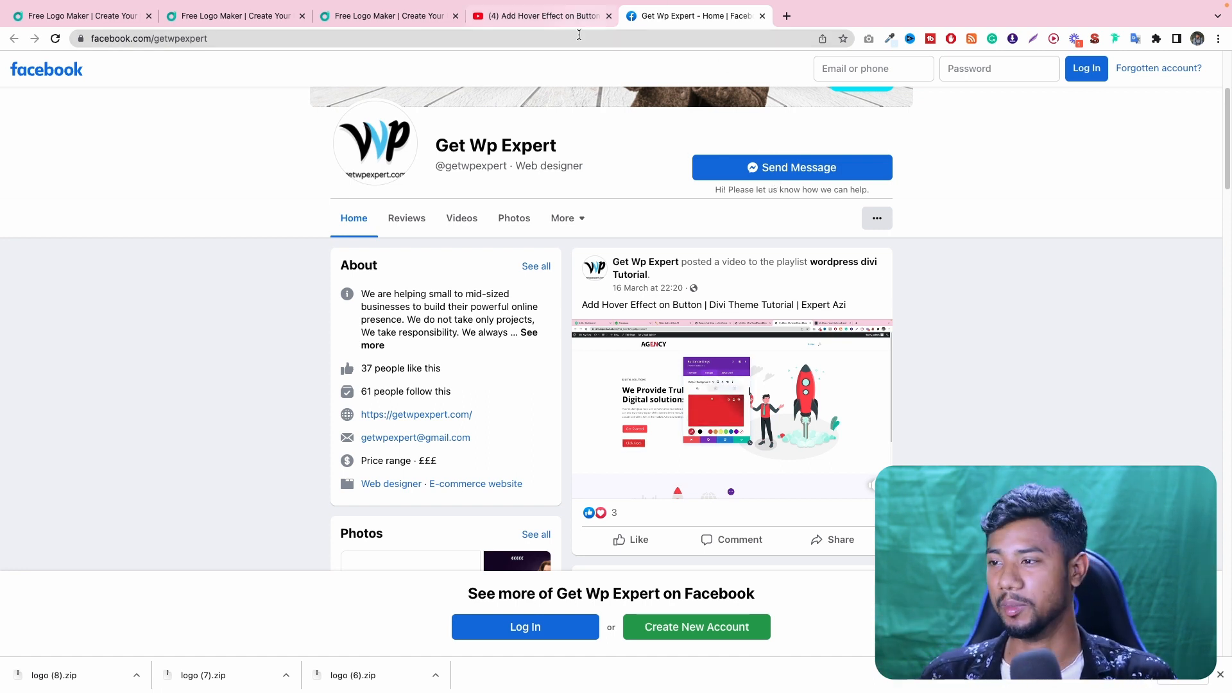
left_click(536, 18)
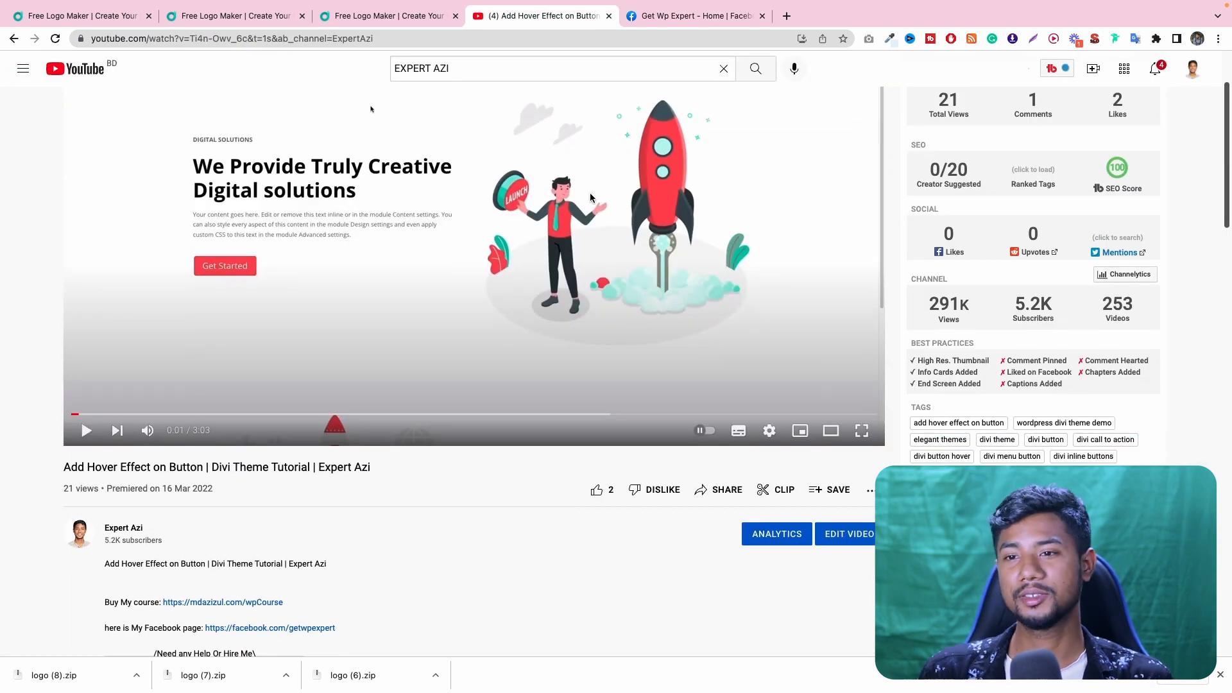
left_click(596, 490)
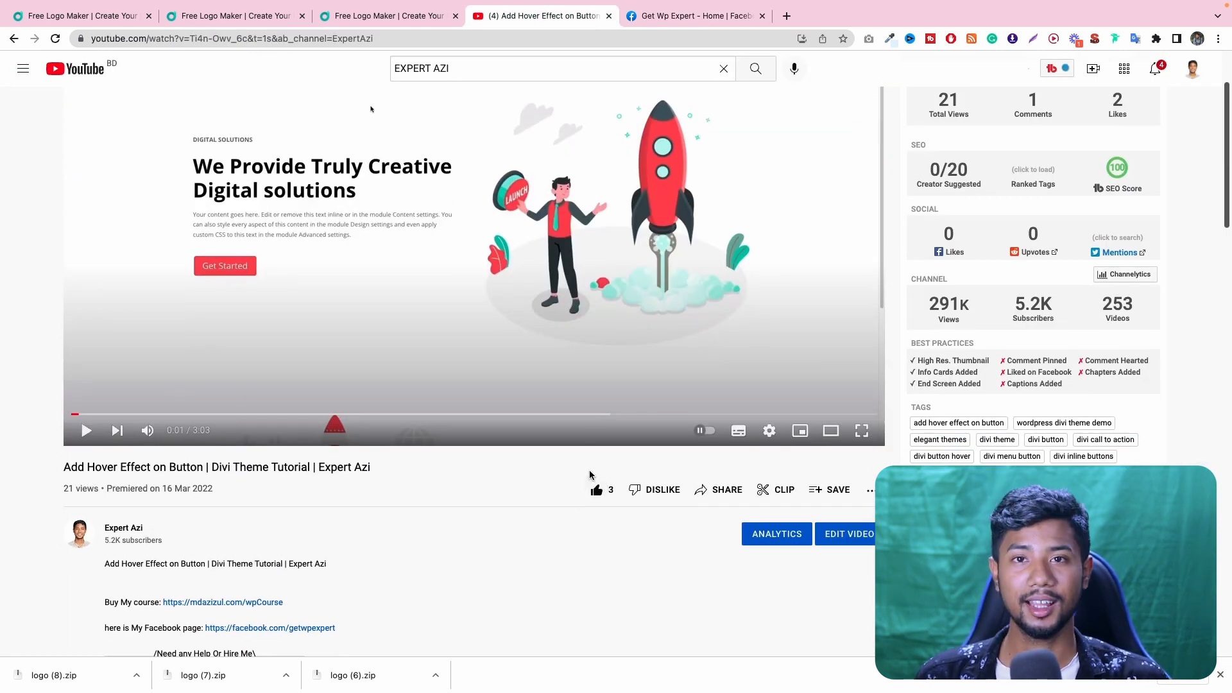
- Highlight the support and source code links and the website line in the video description, clearing each selection
scroll(588, 472, "down", 1)
scroll(580, 468, "down", 3)
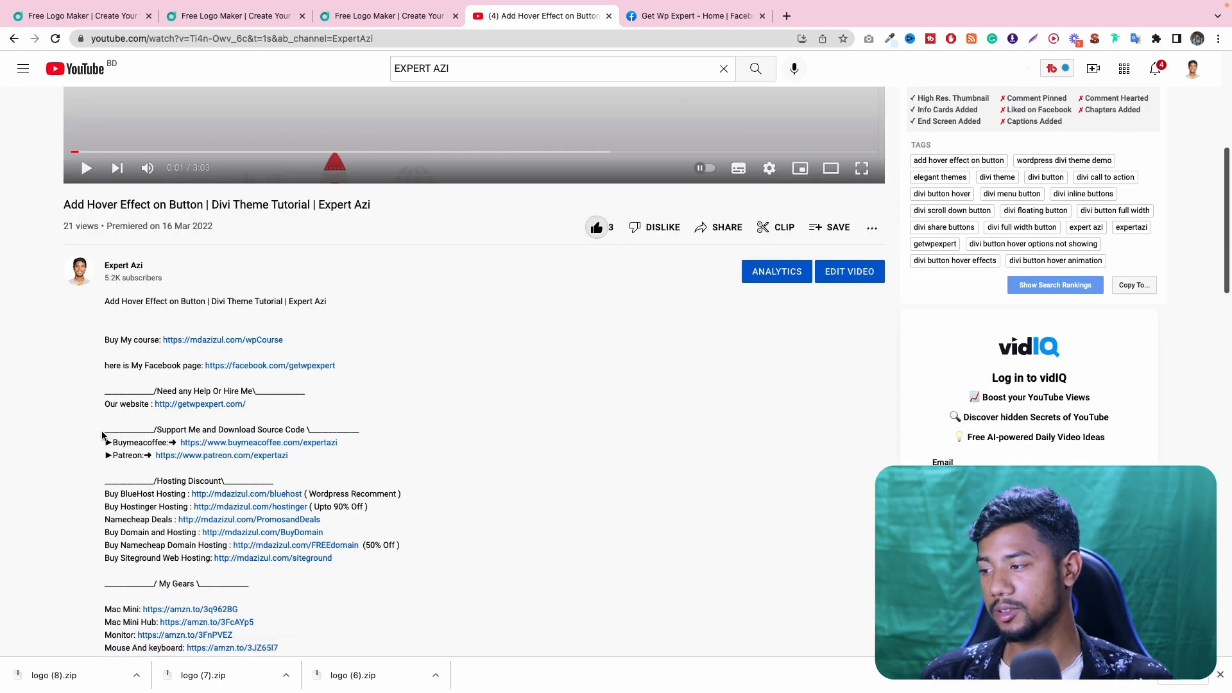
left_click_drag(103, 429, 309, 466)
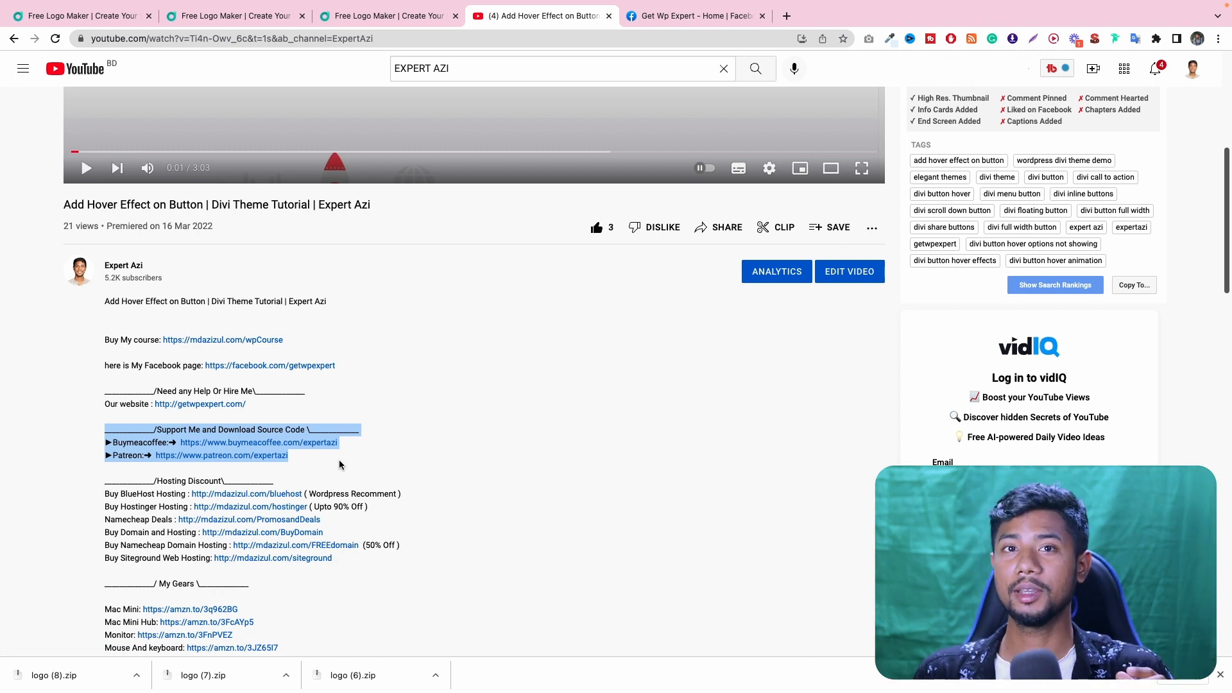
left_click(340, 401)
left_click_drag(106, 405, 258, 415)
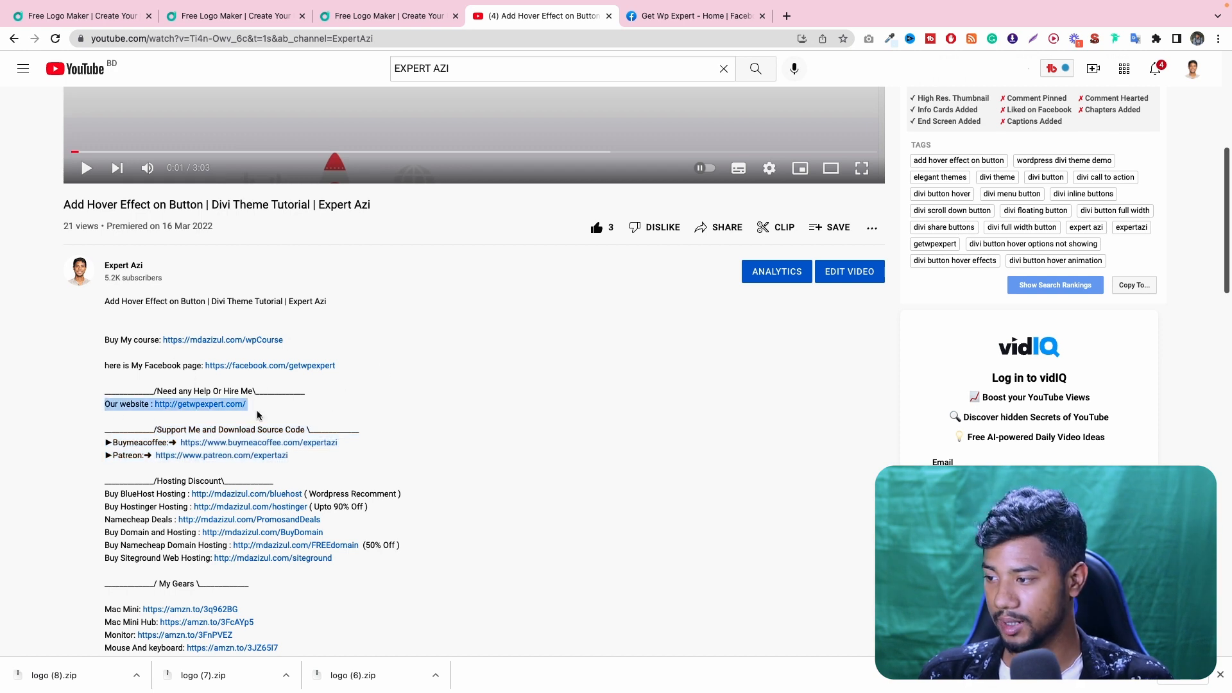
left_click(336, 405)
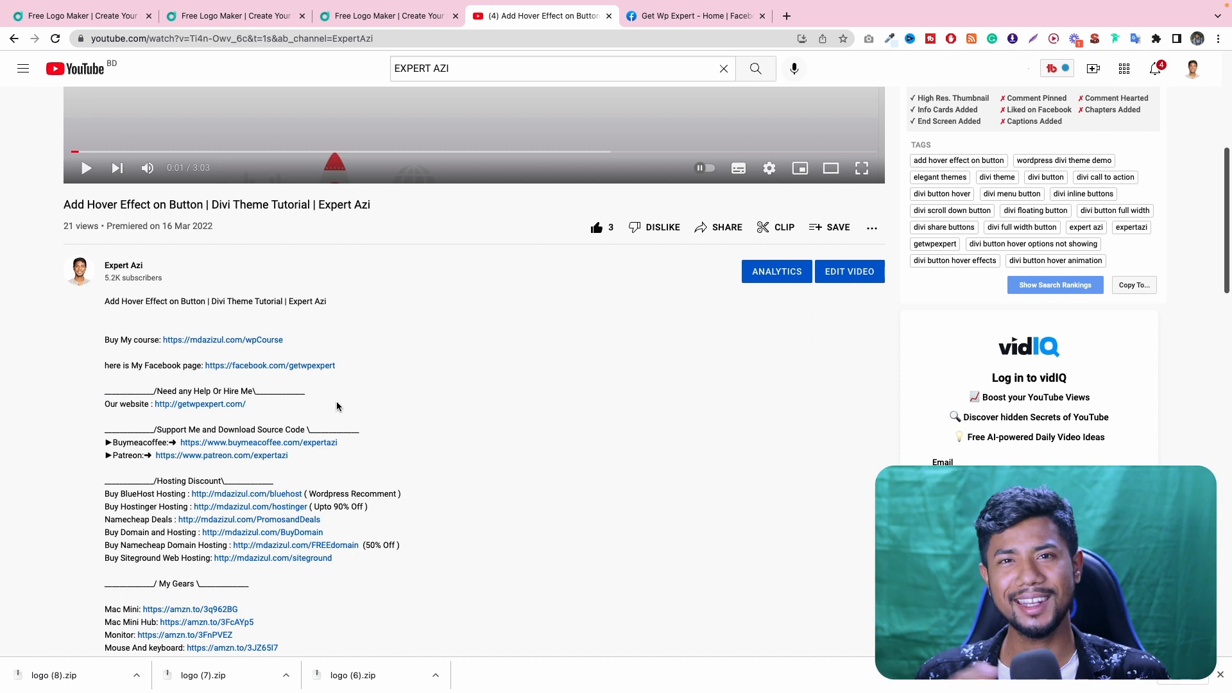